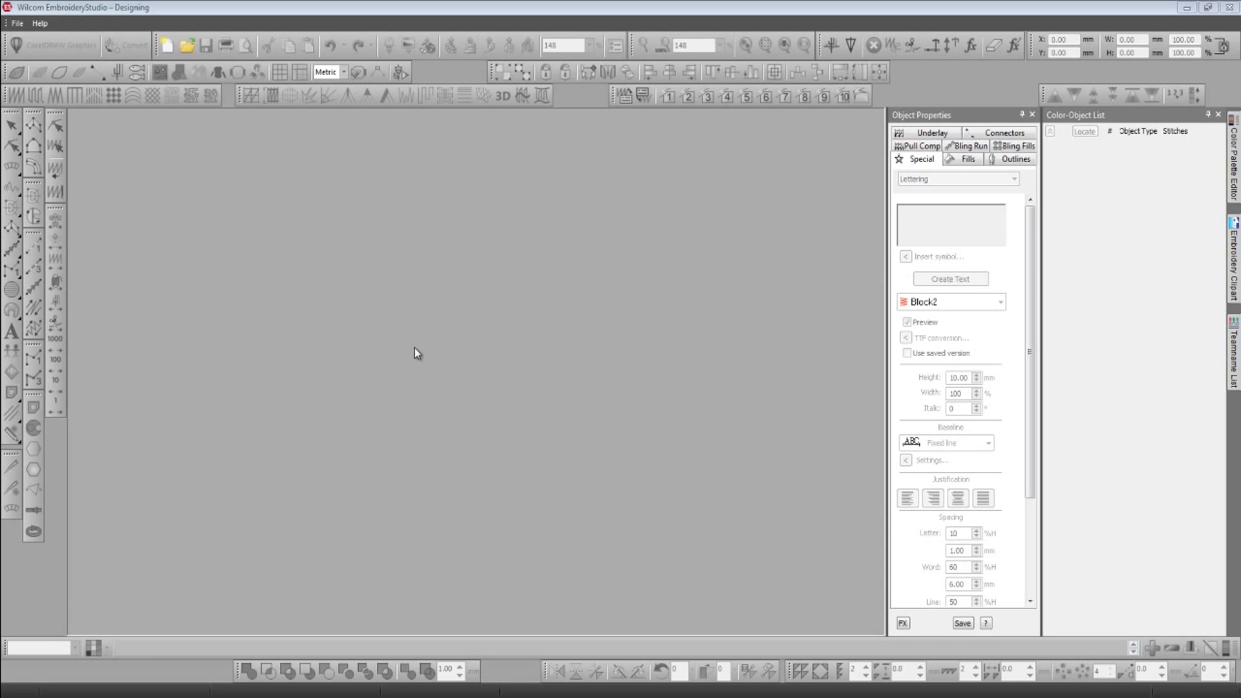
# - Reset the view zoom to 100%
pyautogui.press('1')
# - Create Design12 from the NORMAL template with the Tajima machine format
pyautogui.click(18, 24)
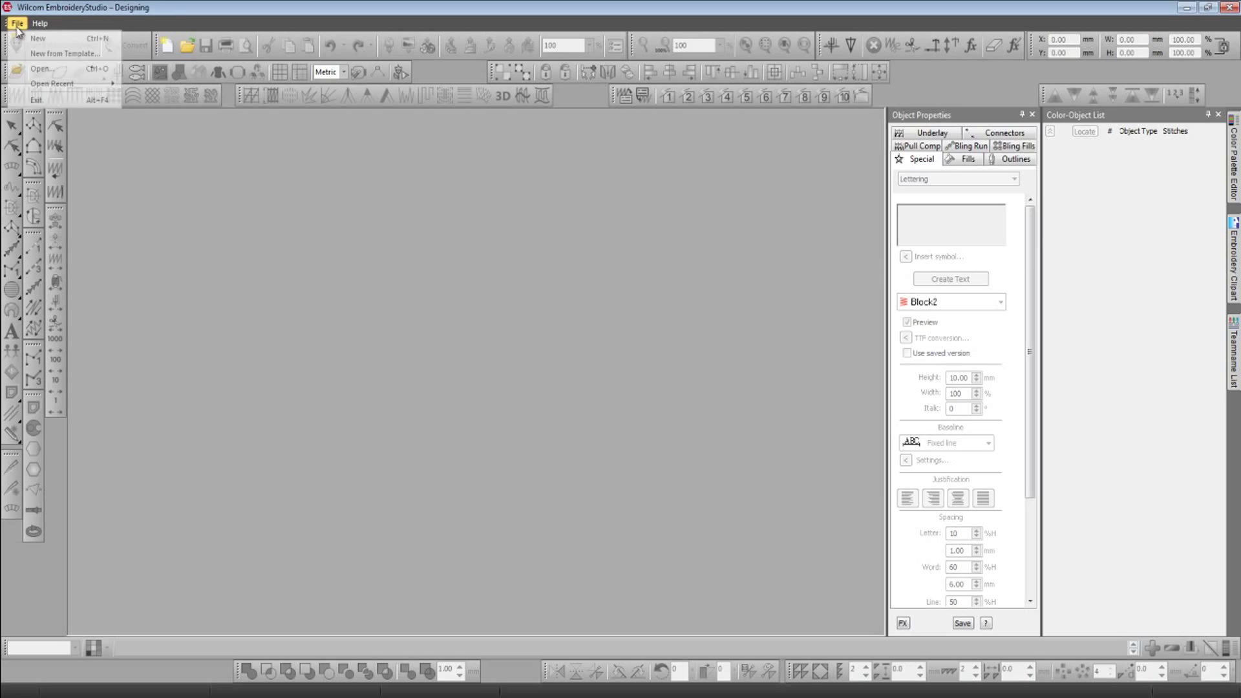
pyautogui.click(52, 54)
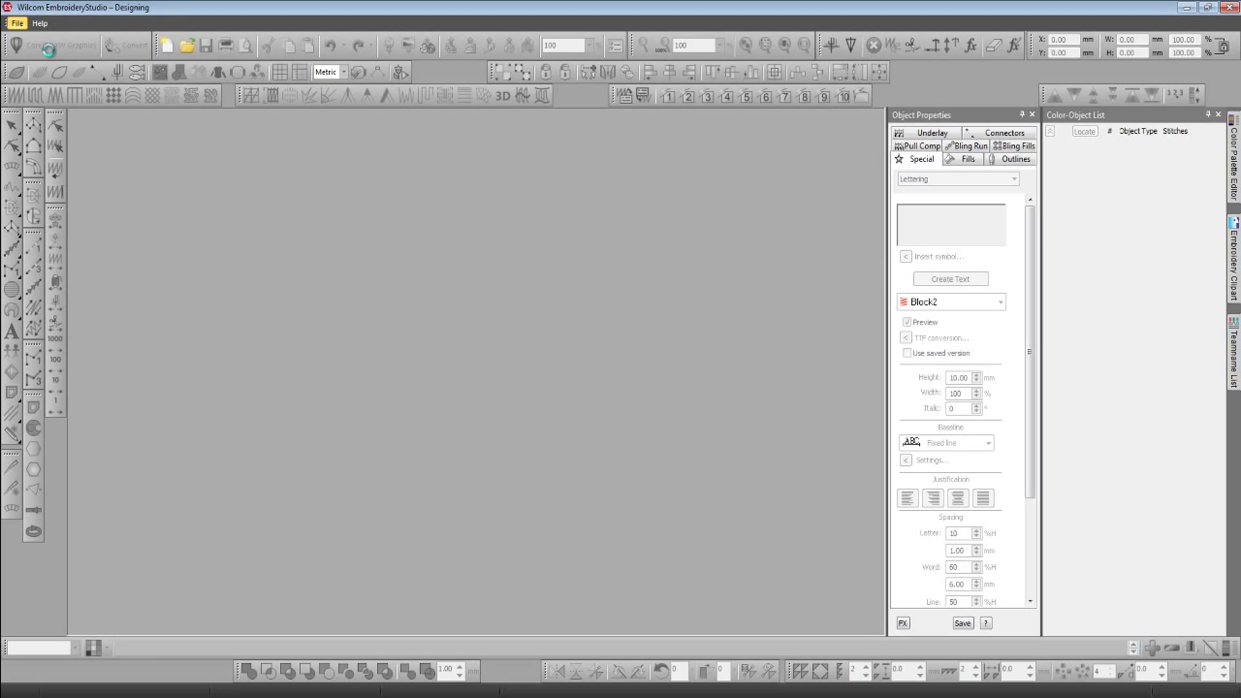
pyautogui.moveTo(645, 213); pyautogui.dragTo(467, 179)
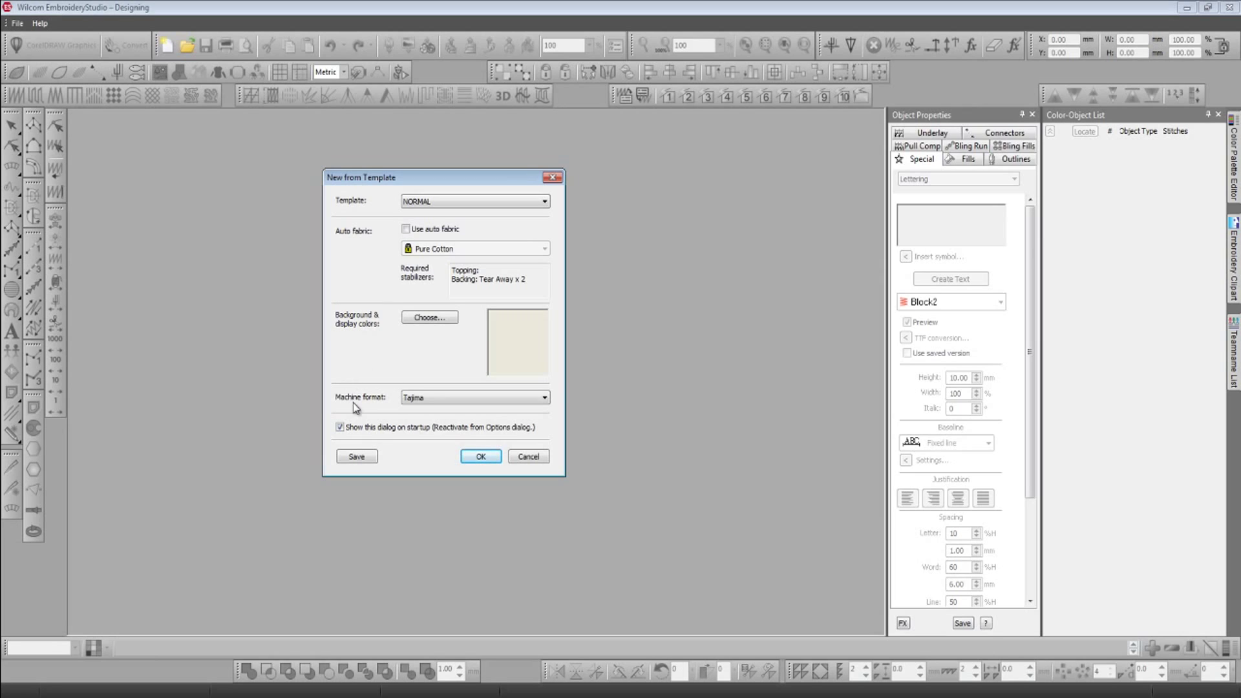
pyautogui.click(483, 458)
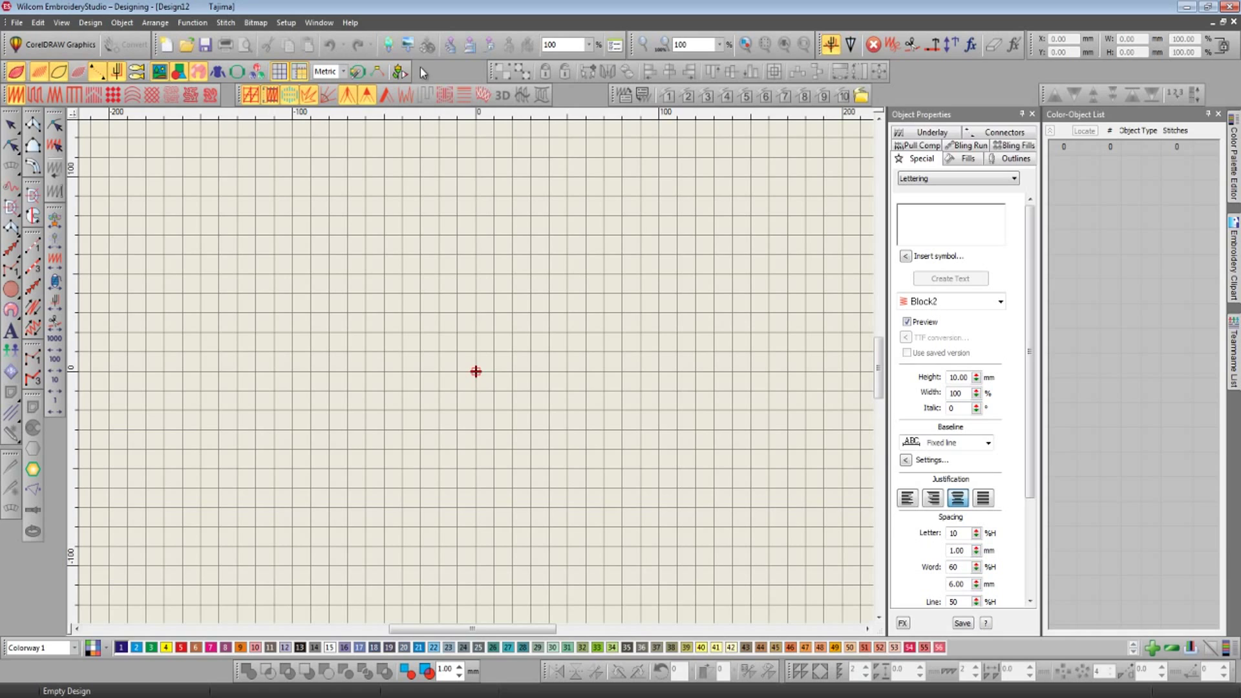
# - Import the 'text' EMB file from the Desktop, adding six coloured lettering lines
pyautogui.click(389, 45)
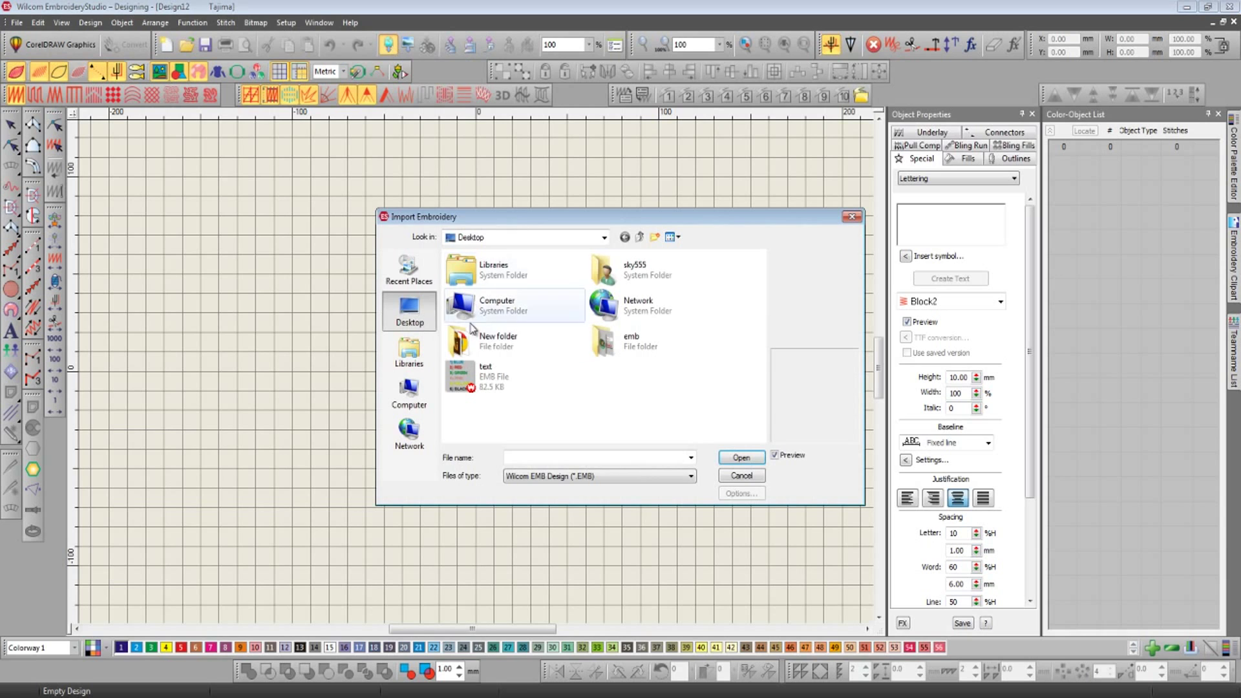
pyautogui.click(479, 382)
pyautogui.click(741, 458)
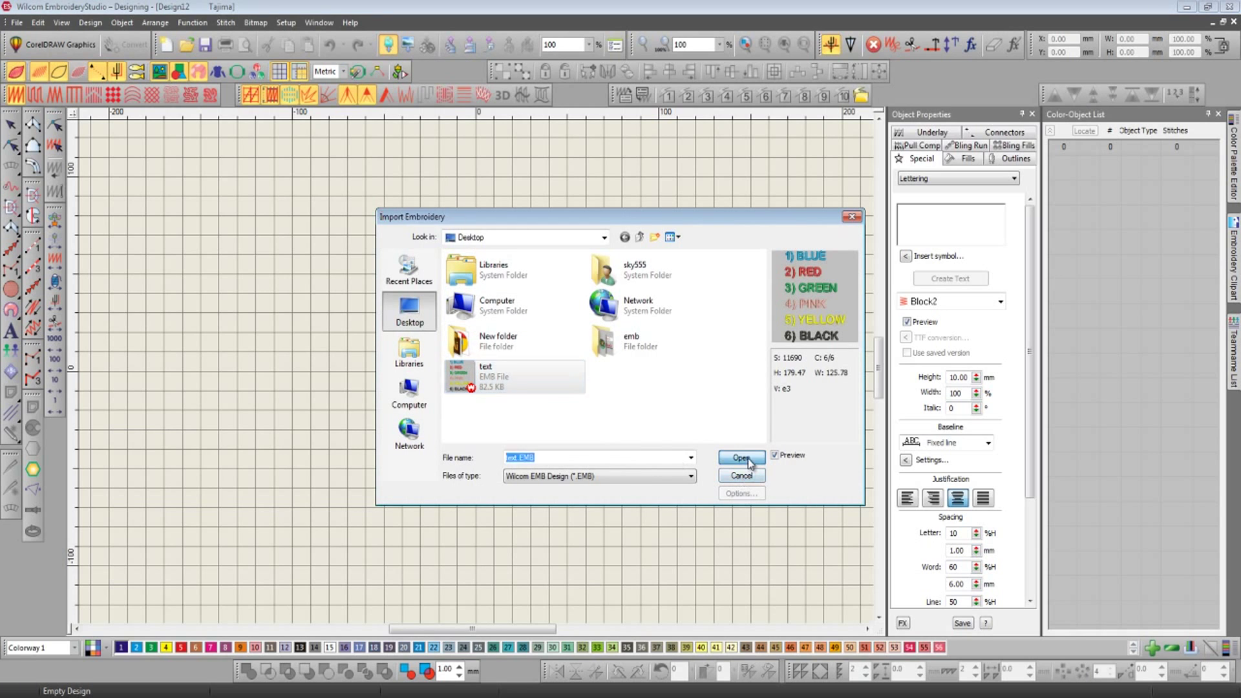
pyautogui.click(679, 362)
pyautogui.scroll(-2, 675, 361)
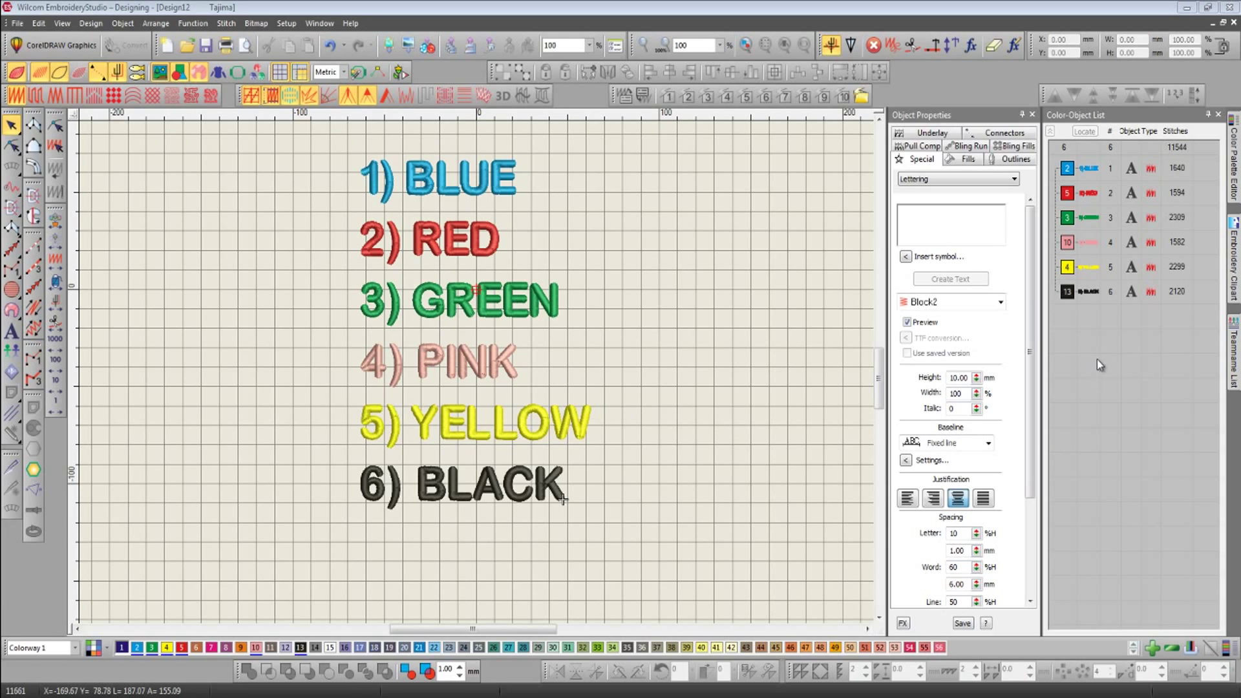
pyautogui.click(1067, 166)
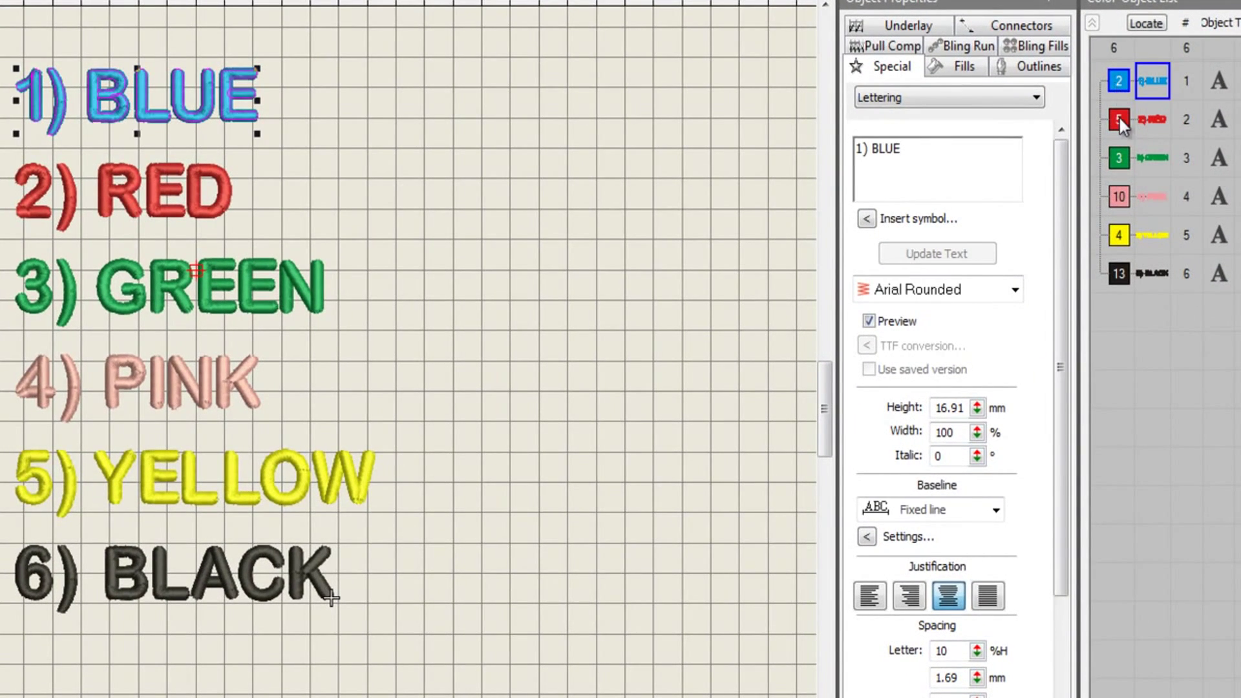
pyautogui.click(1120, 118)
pyautogui.click(1142, 165)
pyautogui.click(1148, 196)
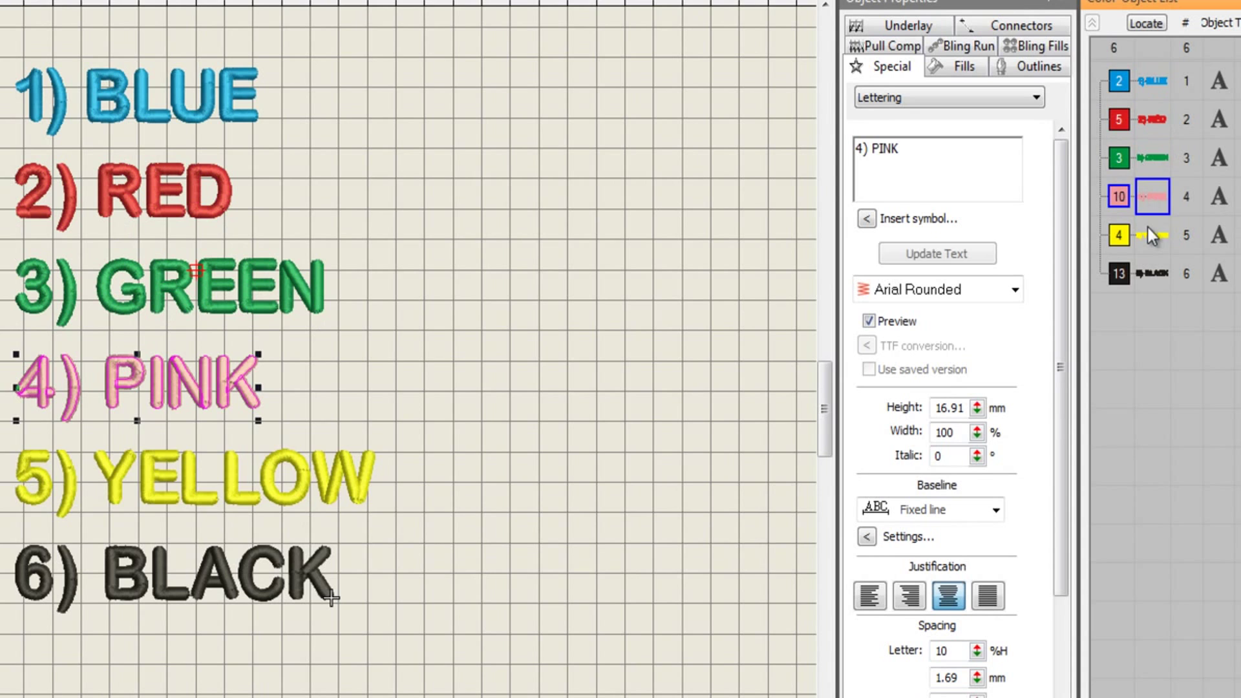
pyautogui.click(1147, 235)
pyautogui.click(1146, 274)
pyautogui.click(1162, 352)
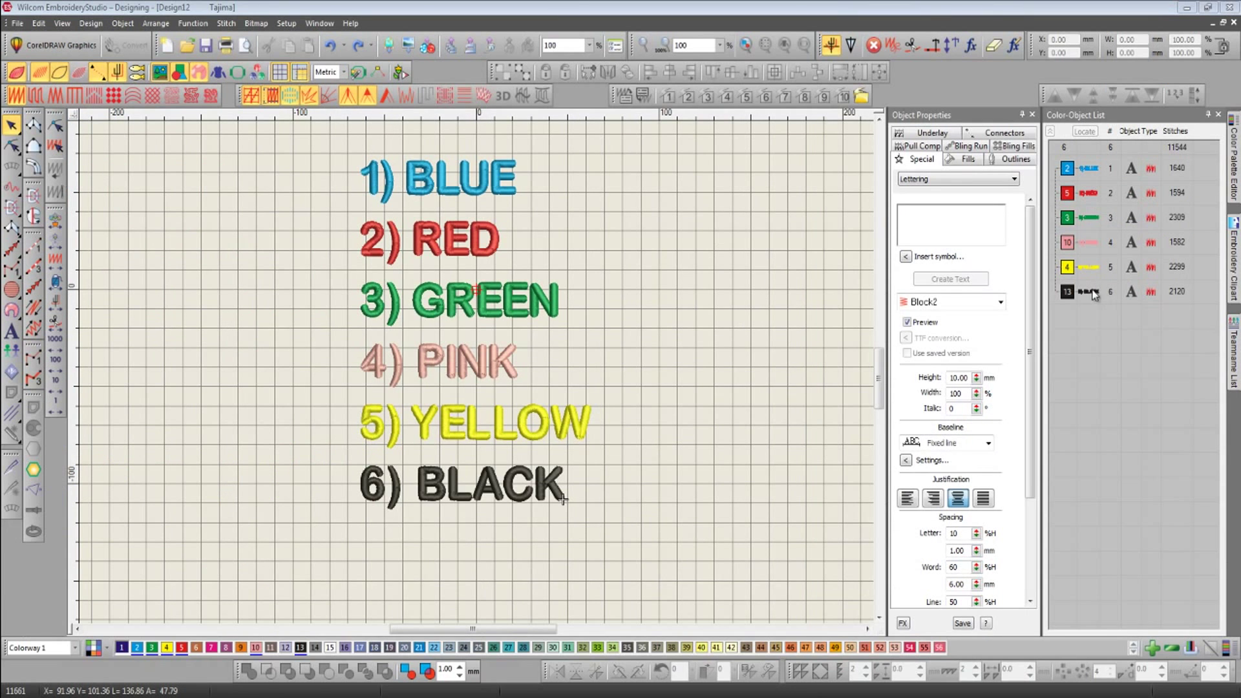
pyautogui.click(1094, 295)
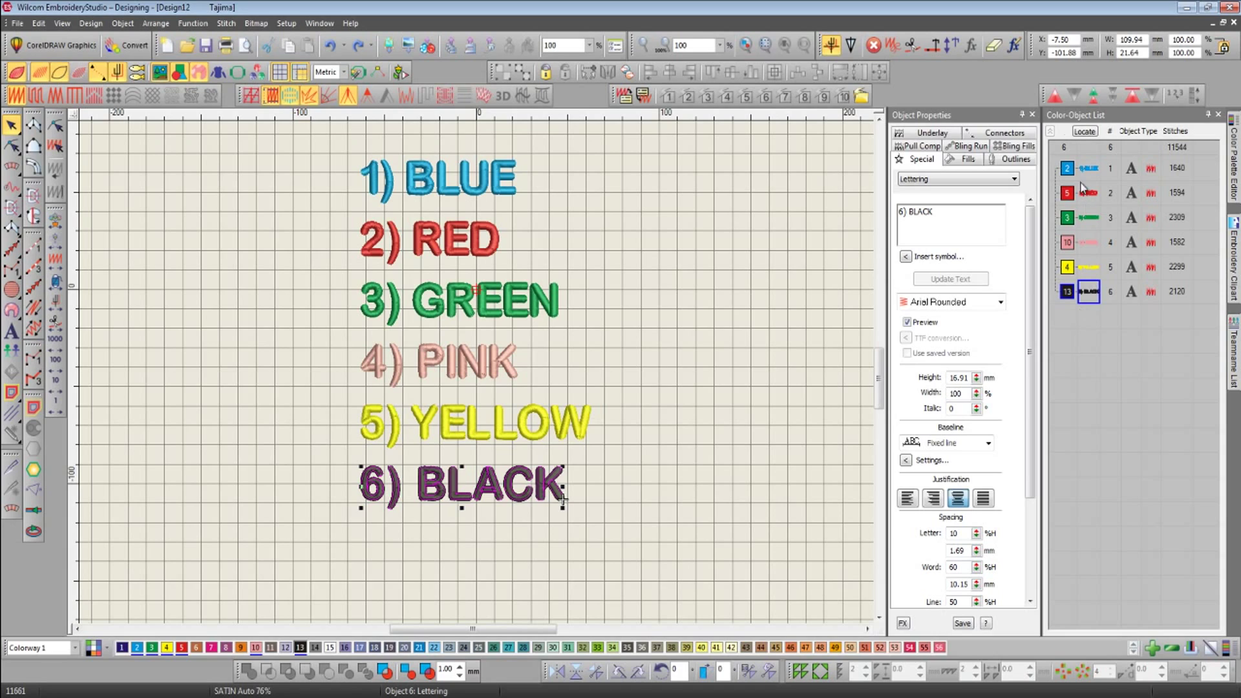
pyautogui.click(1054, 95)
pyautogui.click(1055, 95)
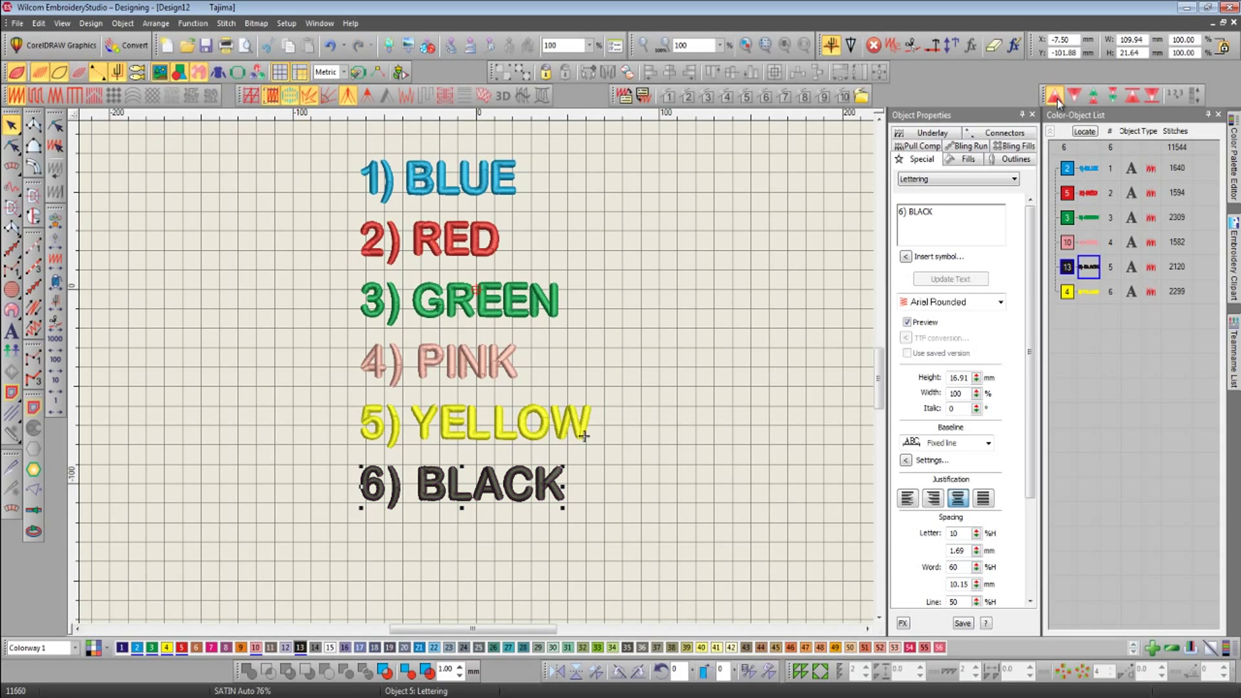
pyautogui.click(1055, 96)
pyautogui.click(1054, 96)
pyautogui.click(1072, 95)
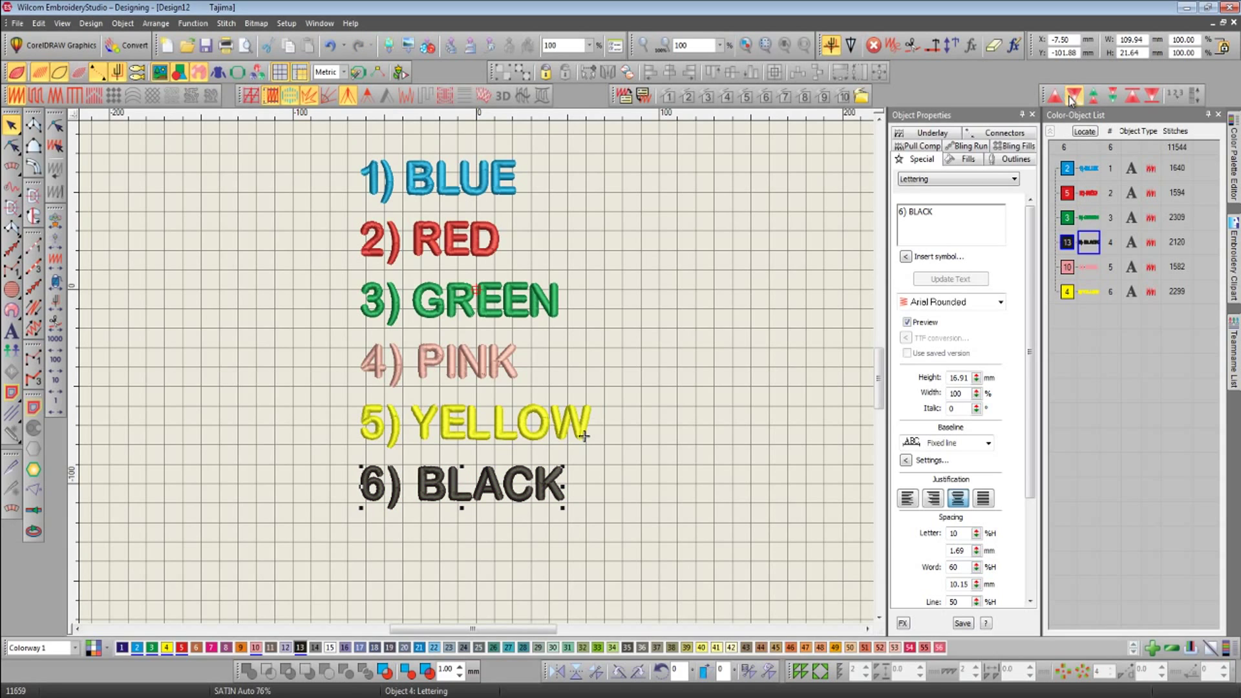
pyautogui.click(1072, 95)
pyautogui.click(1072, 96)
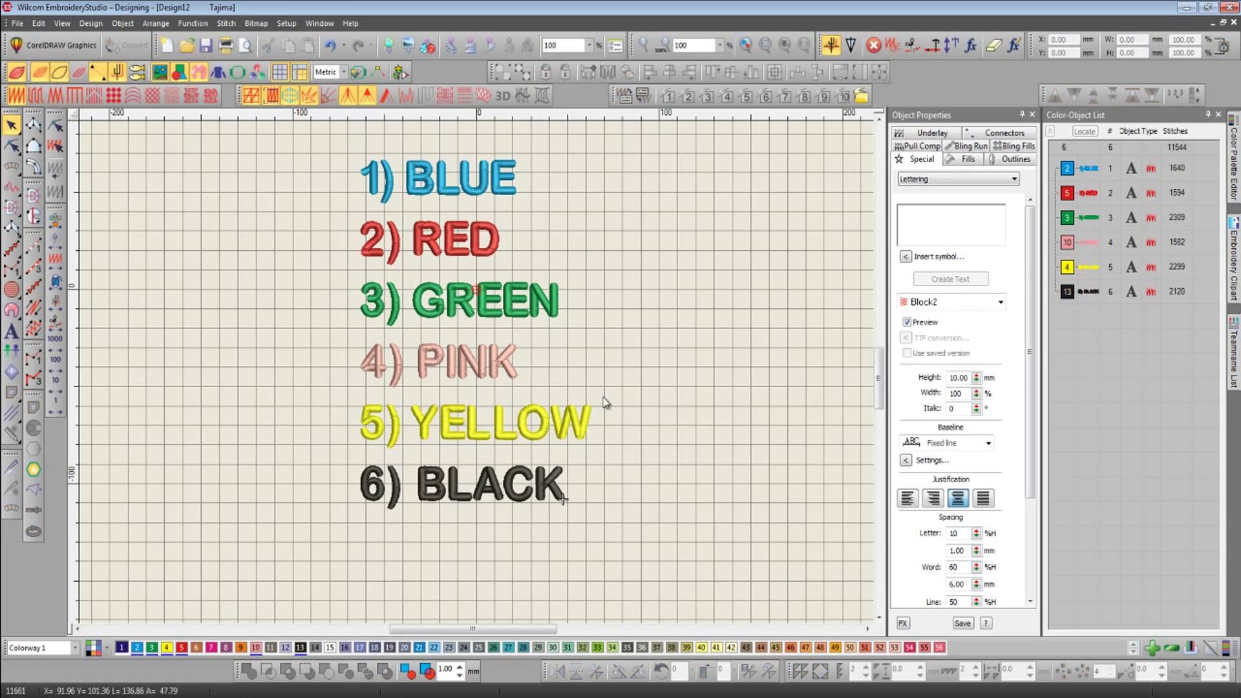
# - Place two copies of the YELLOW lettering to the right of PINK
pyautogui.click(590, 421)
pyautogui.moveTo(590, 421); pyautogui.dragTo(763, 353)
pyautogui.moveTo(652, 387); pyautogui.dragTo(695, 454)
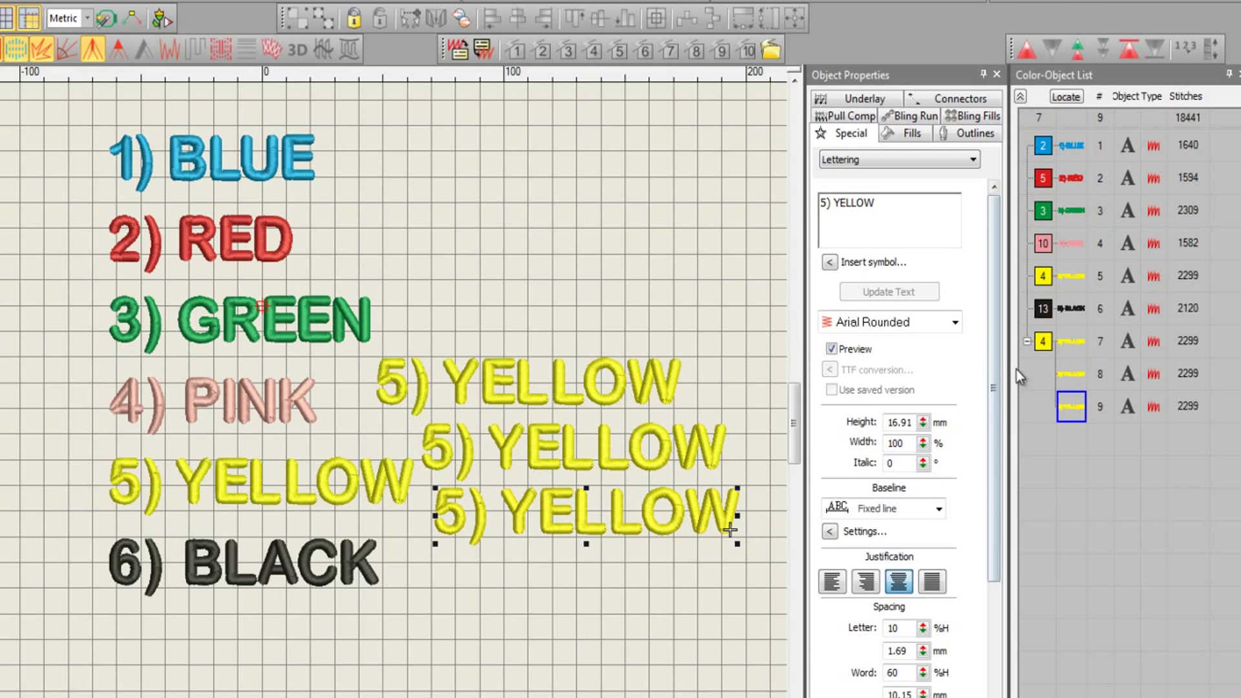
# - Move the PINK lettering to the end of the stitching sequence
pyautogui.click(1071, 248)
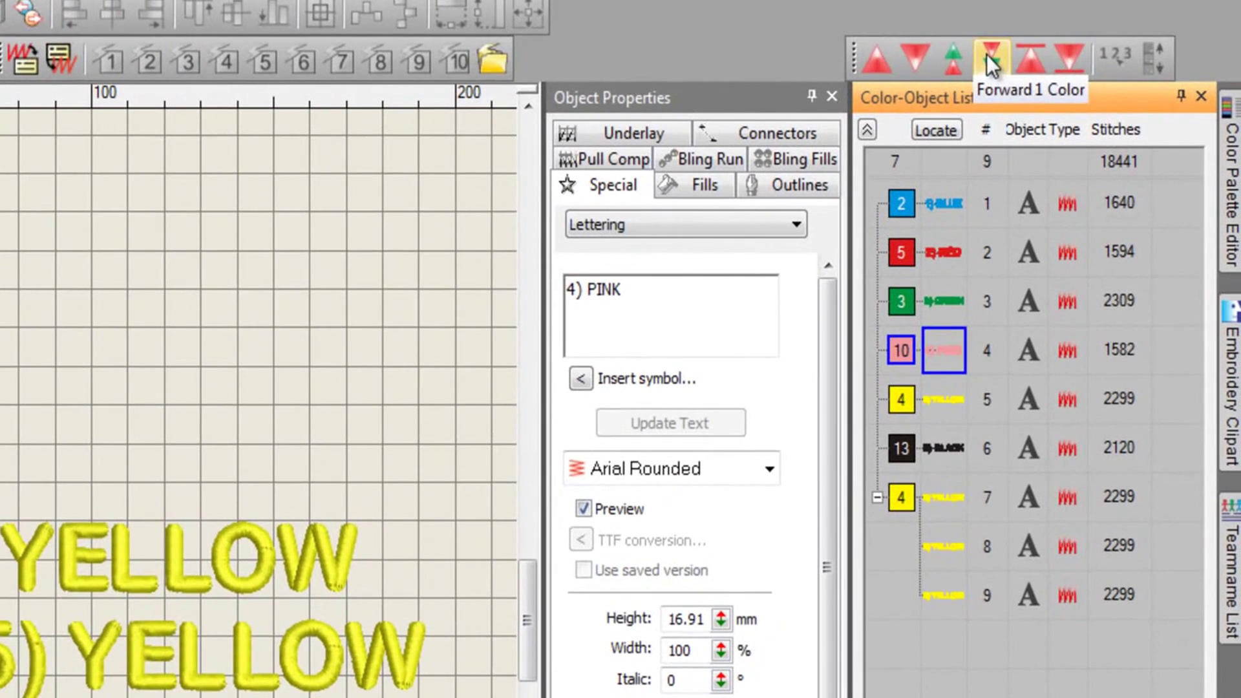
pyautogui.click(1073, 49)
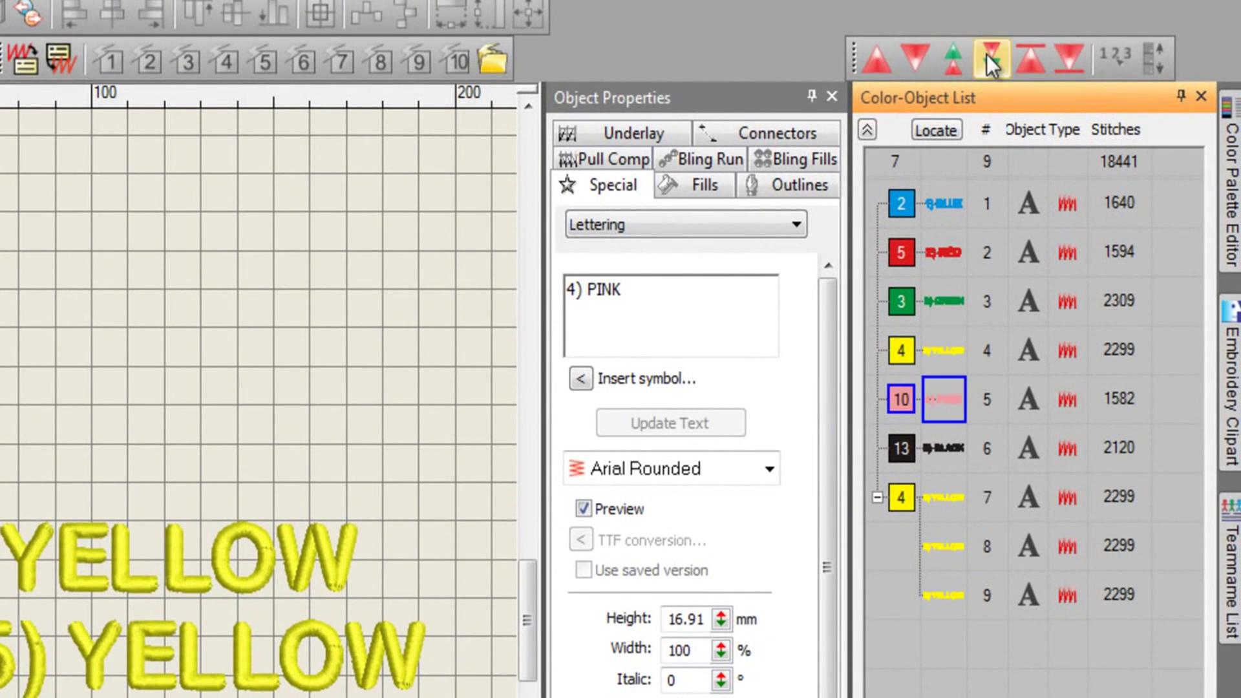
pyautogui.click(1072, 49)
pyautogui.click(983, 58)
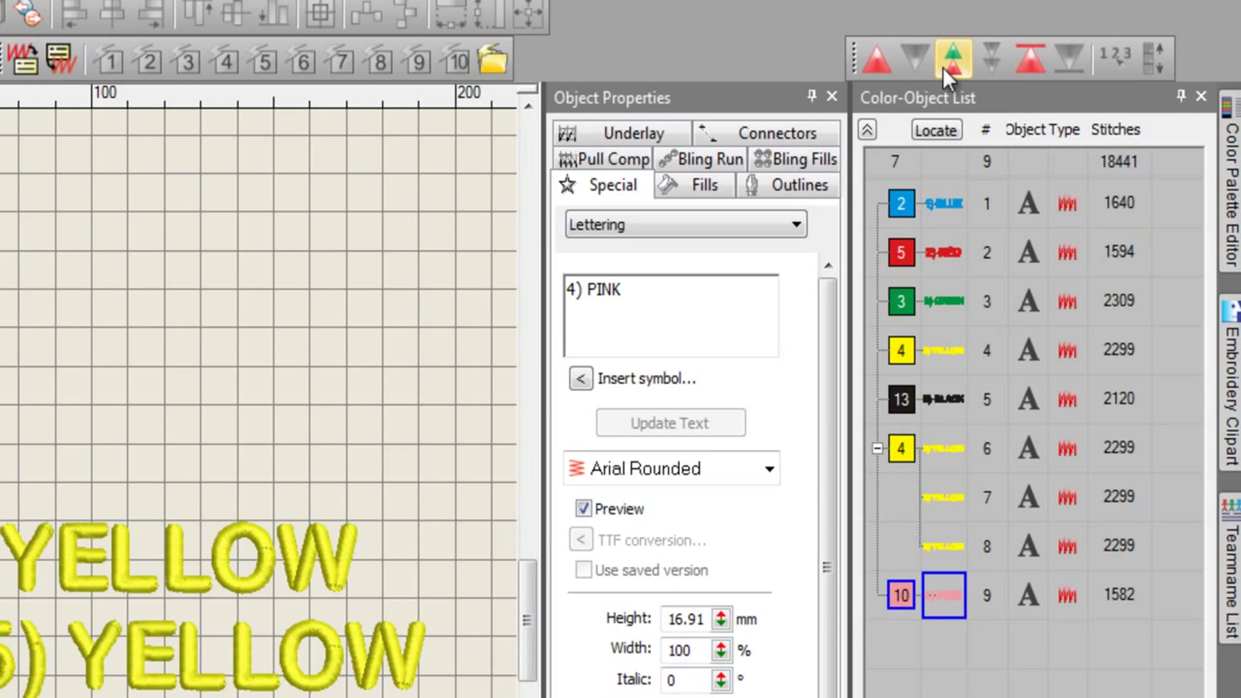
pyautogui.click(944, 67)
pyautogui.click(980, 71)
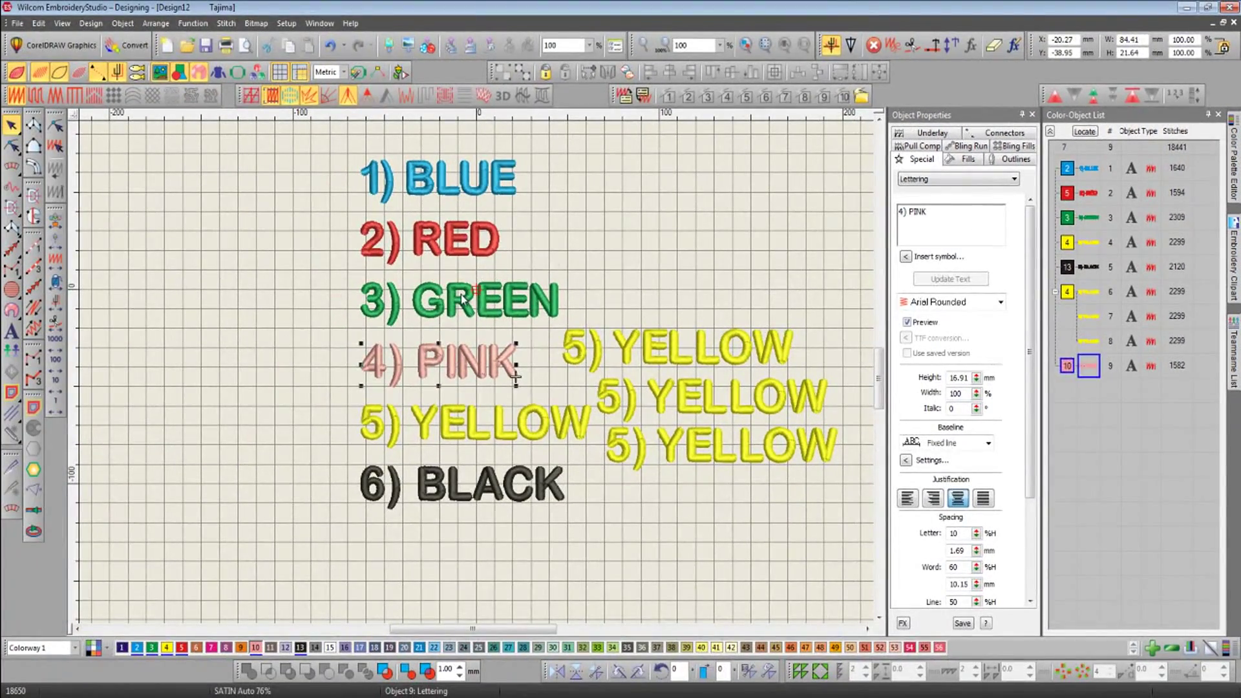
# - Add a GREEN copy at the top-left and a RED copy at the upper right
pyautogui.click(462, 298)
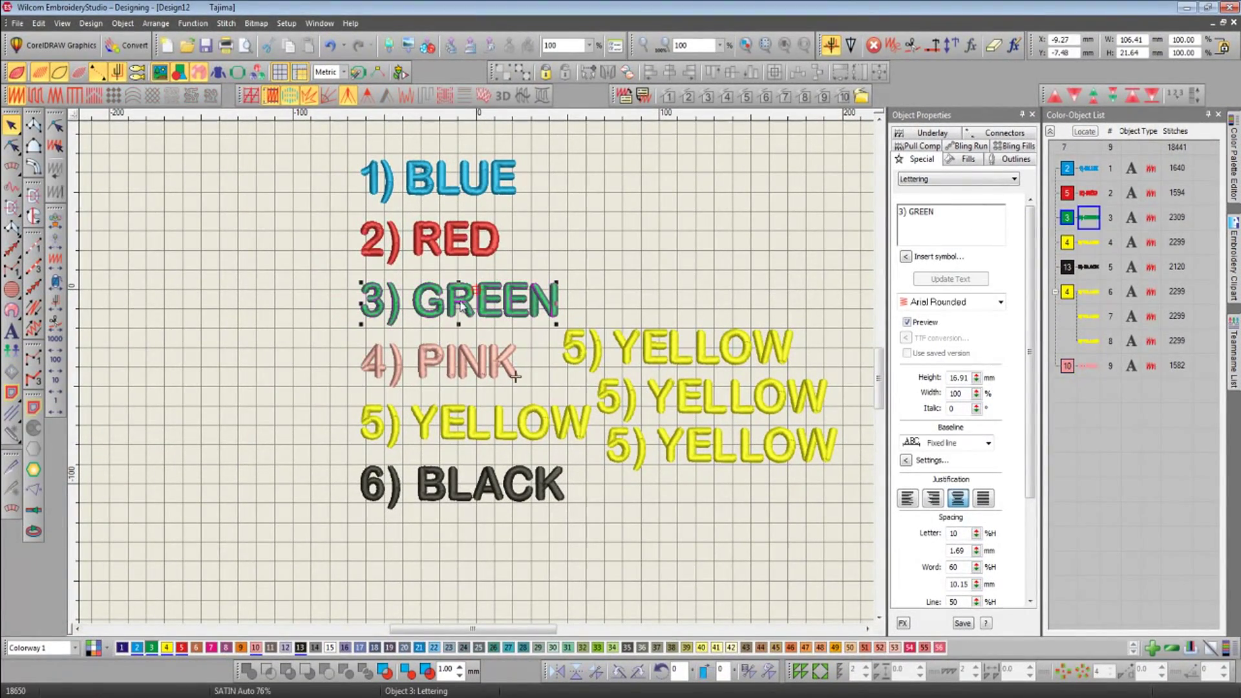
pyautogui.moveTo(462, 298); pyautogui.dragTo(276, 229)
pyautogui.click(453, 249)
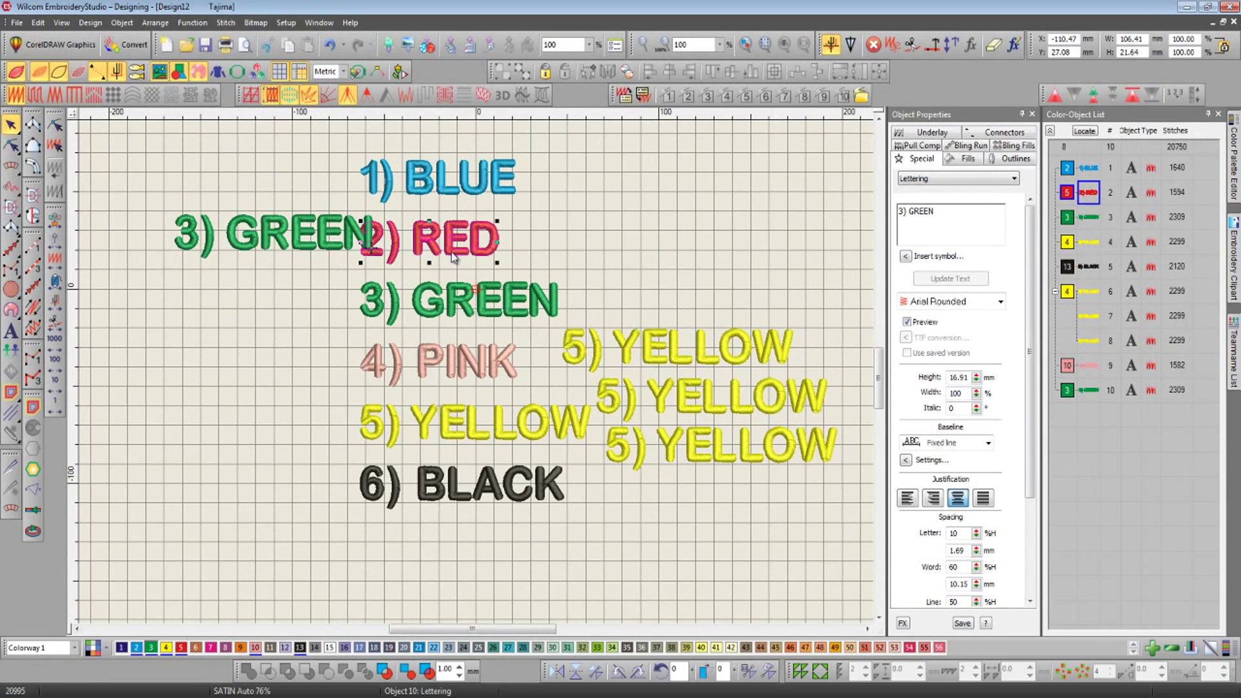
pyautogui.moveTo(452, 249); pyautogui.dragTo(677, 223)
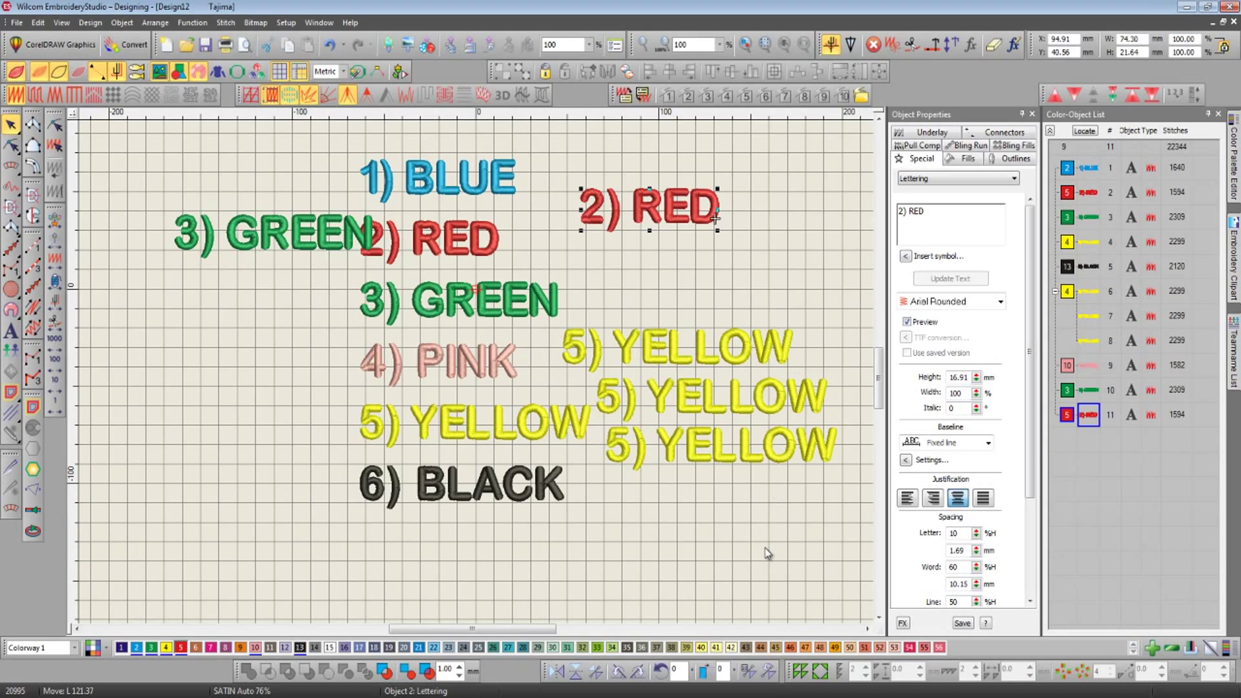
# - Select all objects and resequence by colour, moving Green up to first place
pyautogui.hotkey('ctrl', 'a')
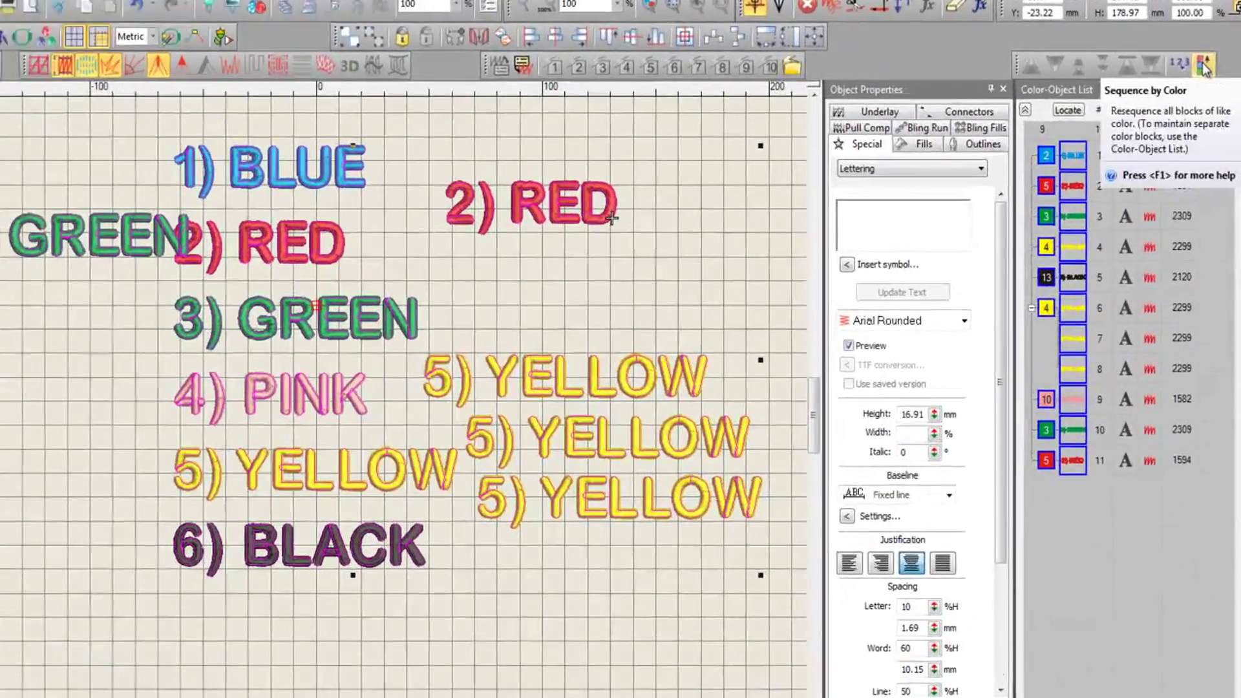
pyautogui.click(1195, 96)
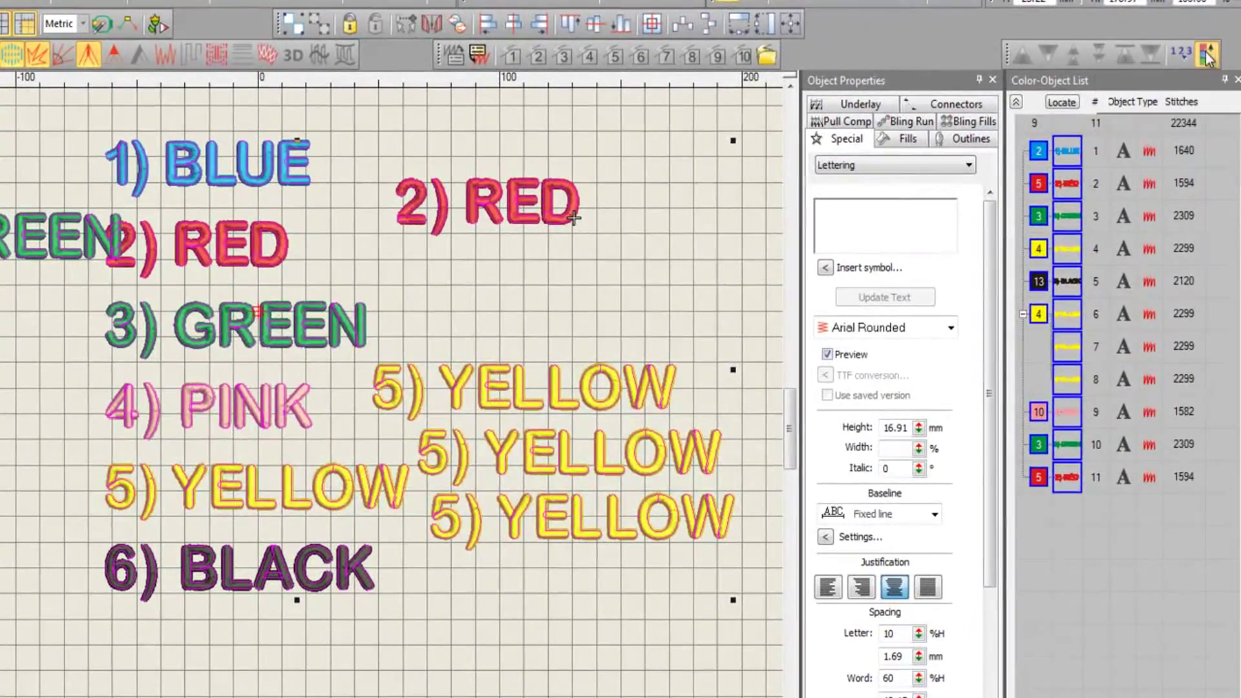
pyautogui.moveTo(577, 302); pyautogui.dragTo(703, 75)
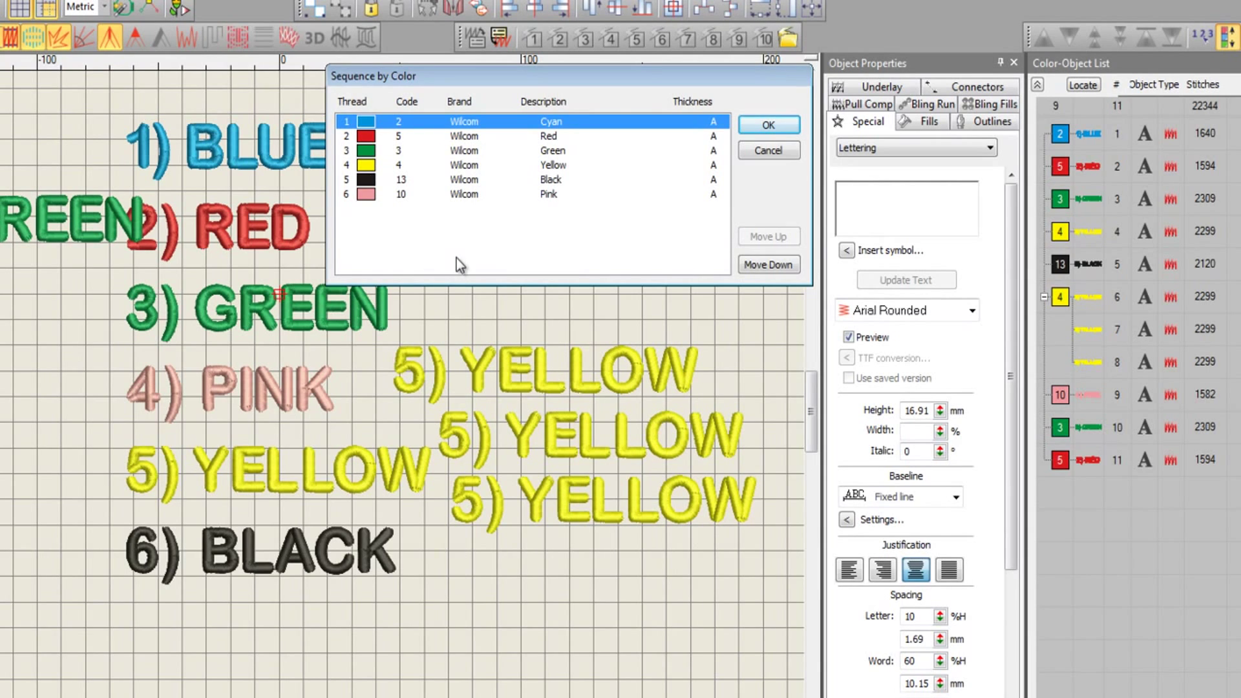
pyautogui.click(376, 153)
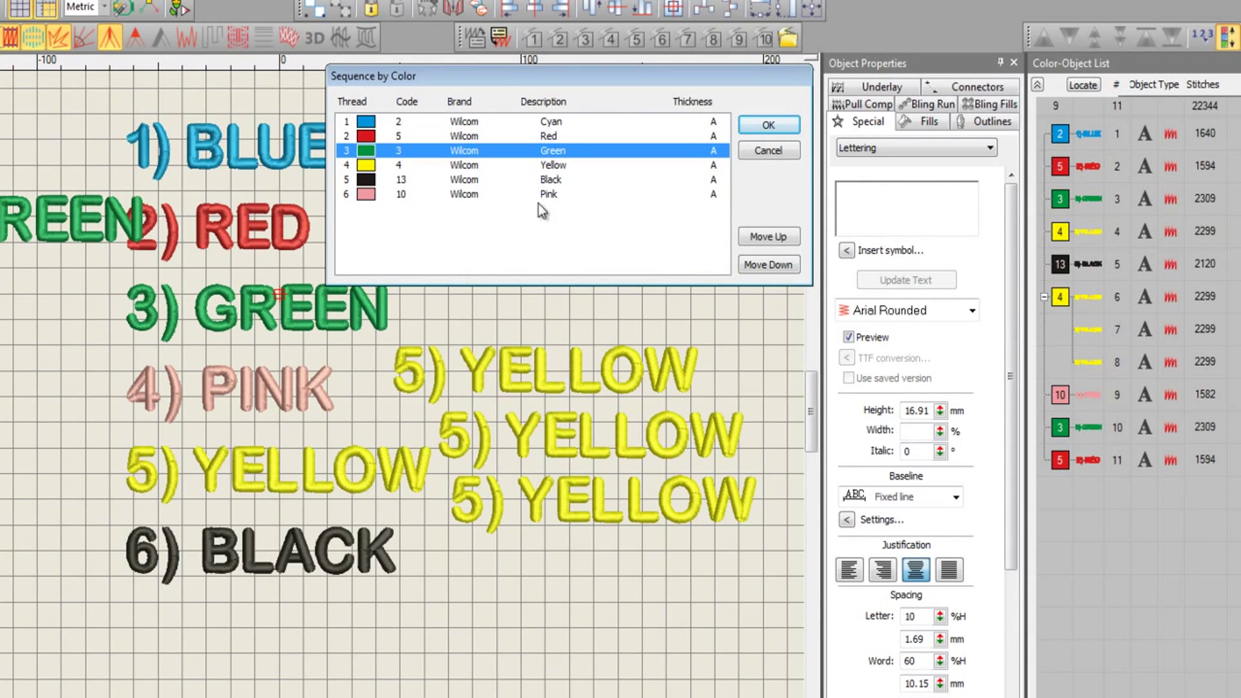
pyautogui.click(749, 237)
pyautogui.click(749, 237)
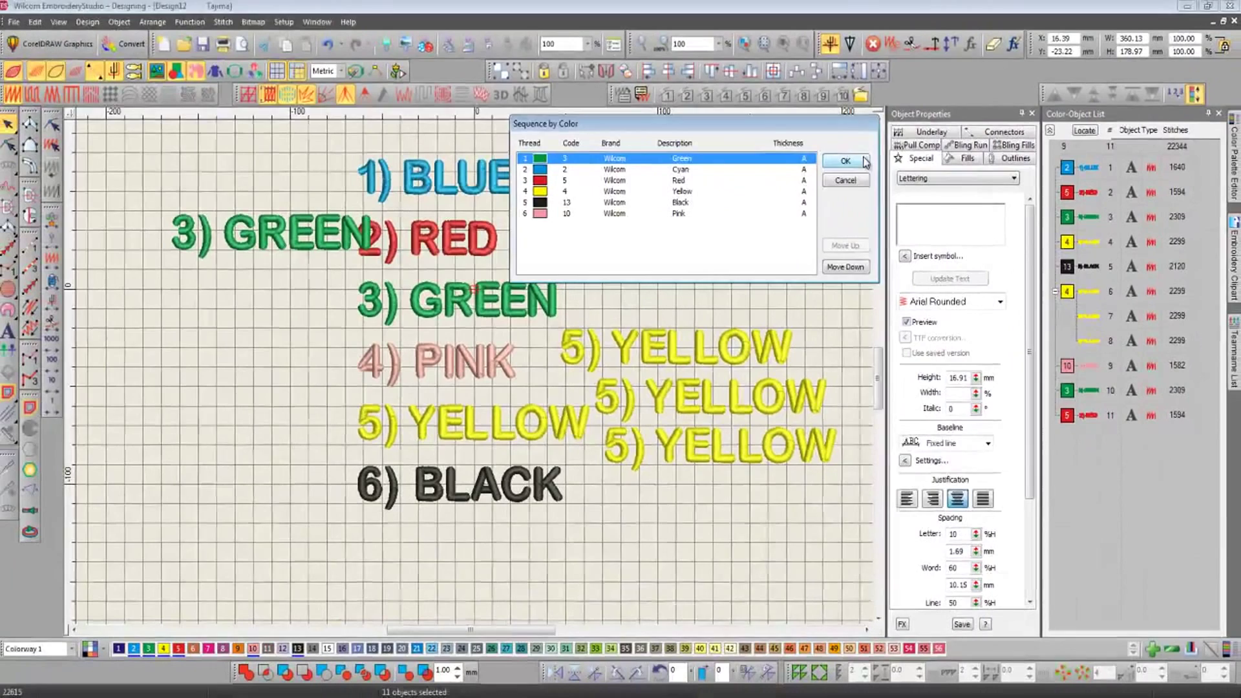
pyautogui.click(768, 125)
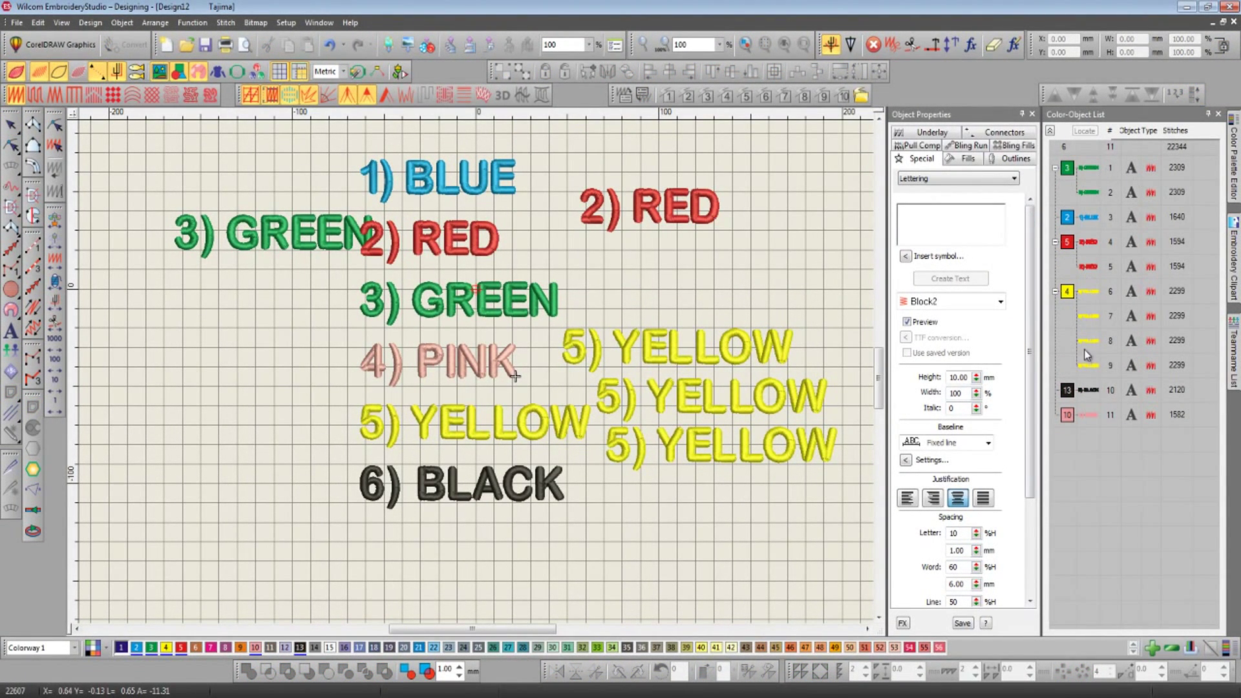
# - Delete the YELLOW, BLACK and 4) PINK lettering objects
pyautogui.press('0')
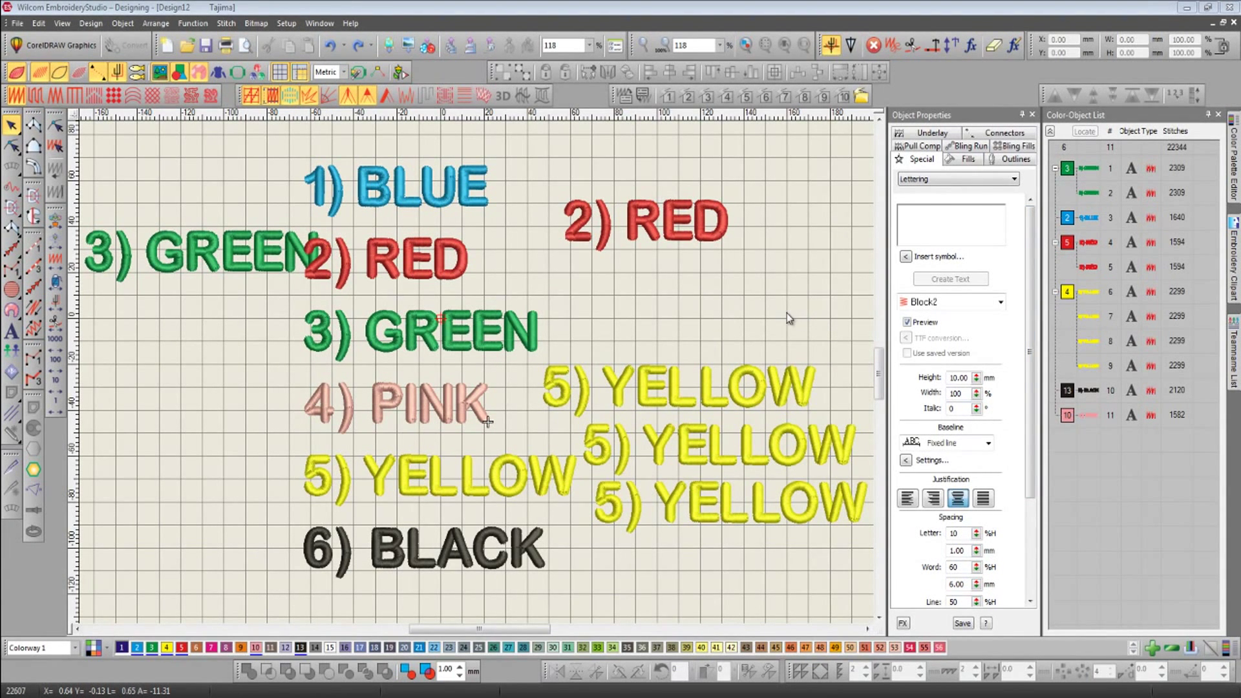
pyautogui.click(1066, 294)
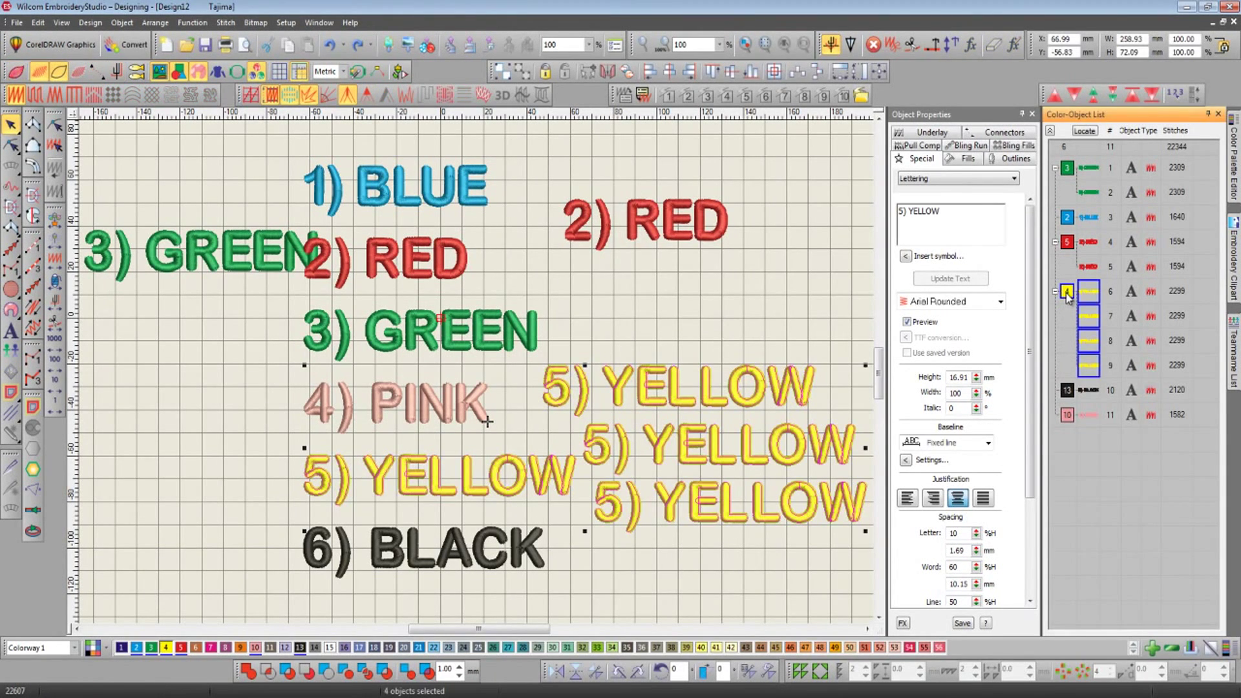
pyautogui.press('Delete')
pyautogui.click(1067, 294)
pyautogui.press('Delete')
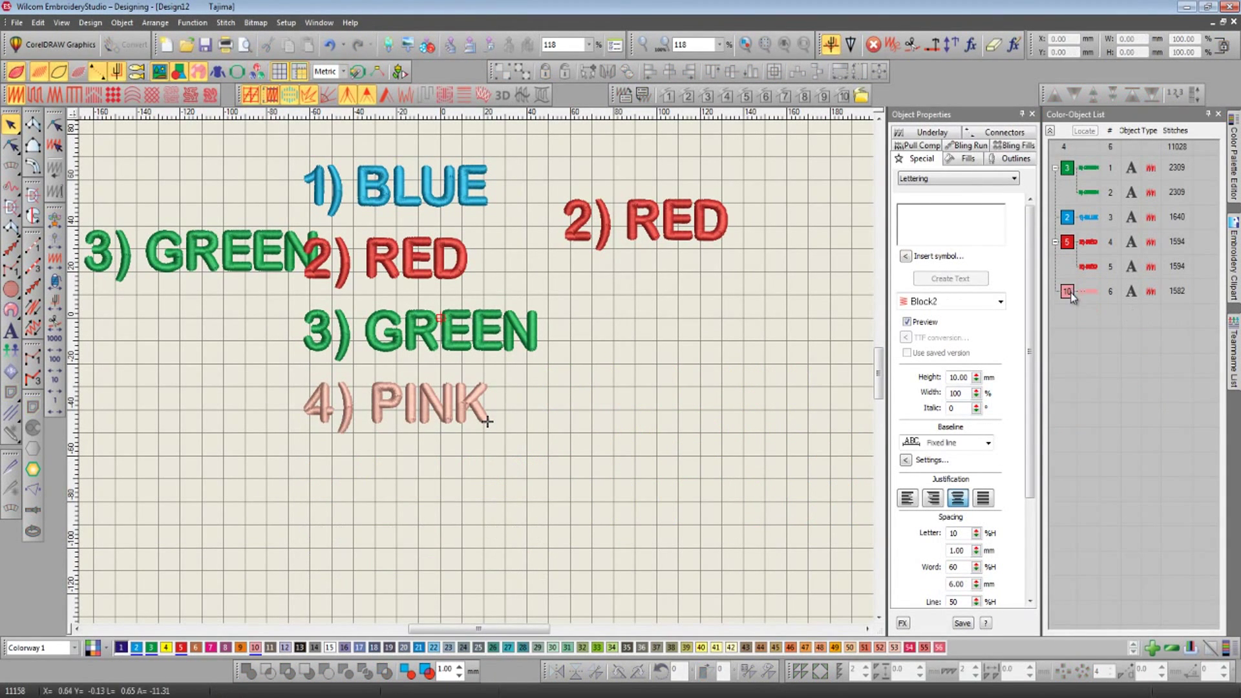
pyautogui.click(1067, 291)
pyautogui.press('Delete')
# - Delete the extra right-hand 2) RED and left-hand 3) GREEN copies
pyautogui.click(684, 234)
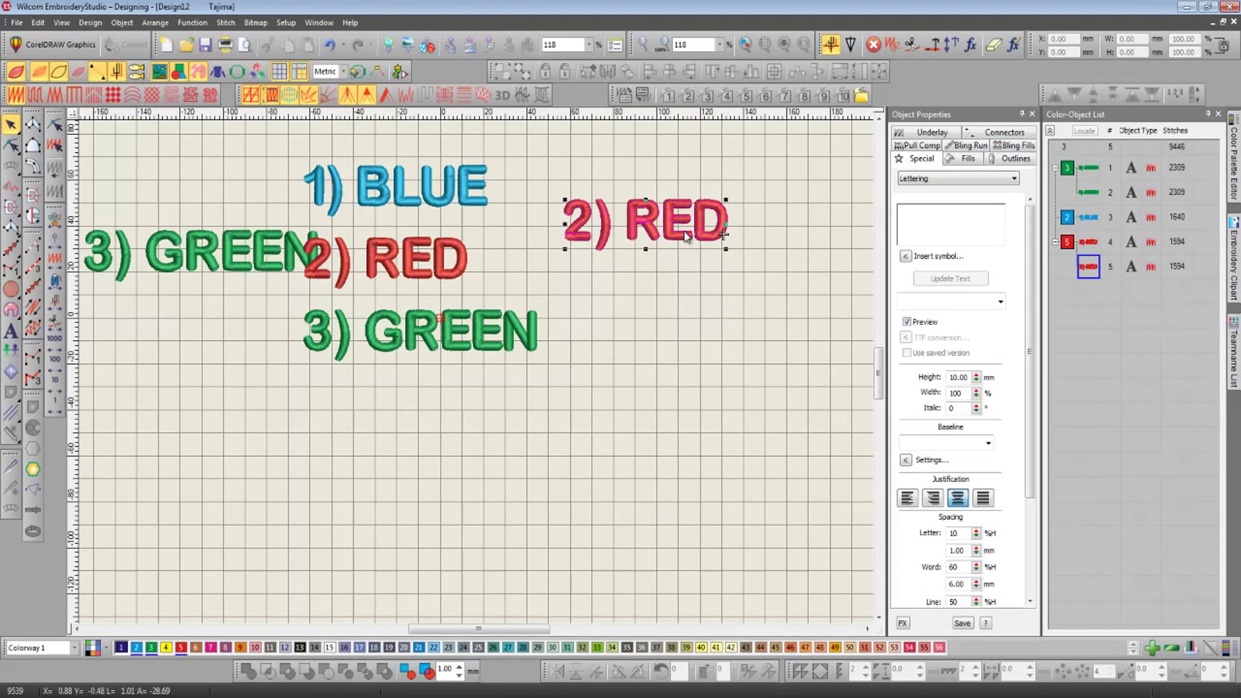
pyautogui.press('Delete')
pyautogui.click(234, 261)
pyautogui.press('Delete')
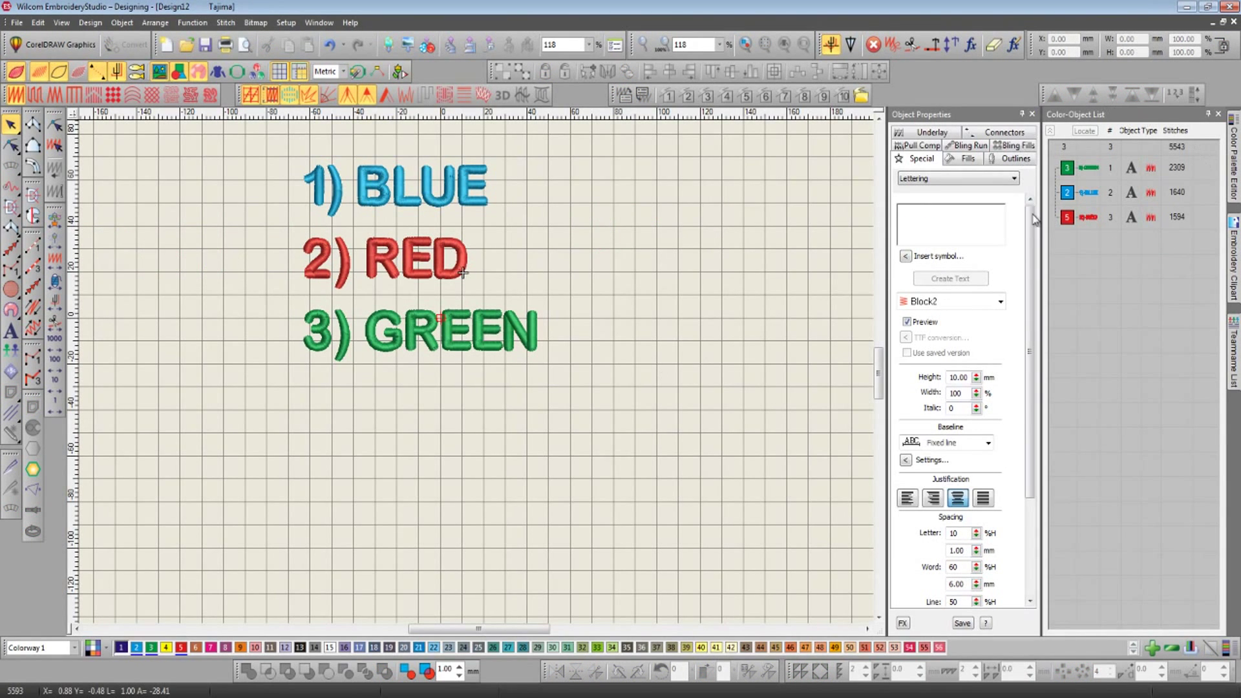
# - Select BLUE, RED, then GREEN and apply Sequence by Selects in that order
pyautogui.click(1079, 169)
pyautogui.click(1088, 192)
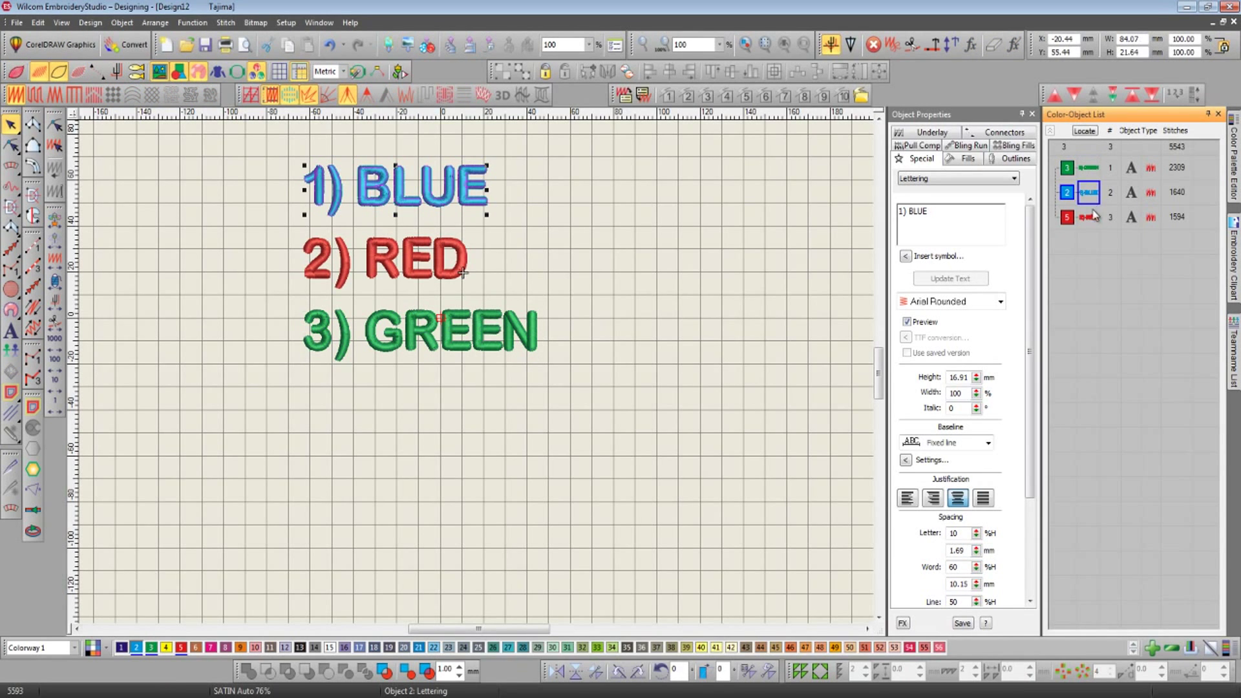
pyautogui.click(1089, 218)
pyautogui.click(677, 278)
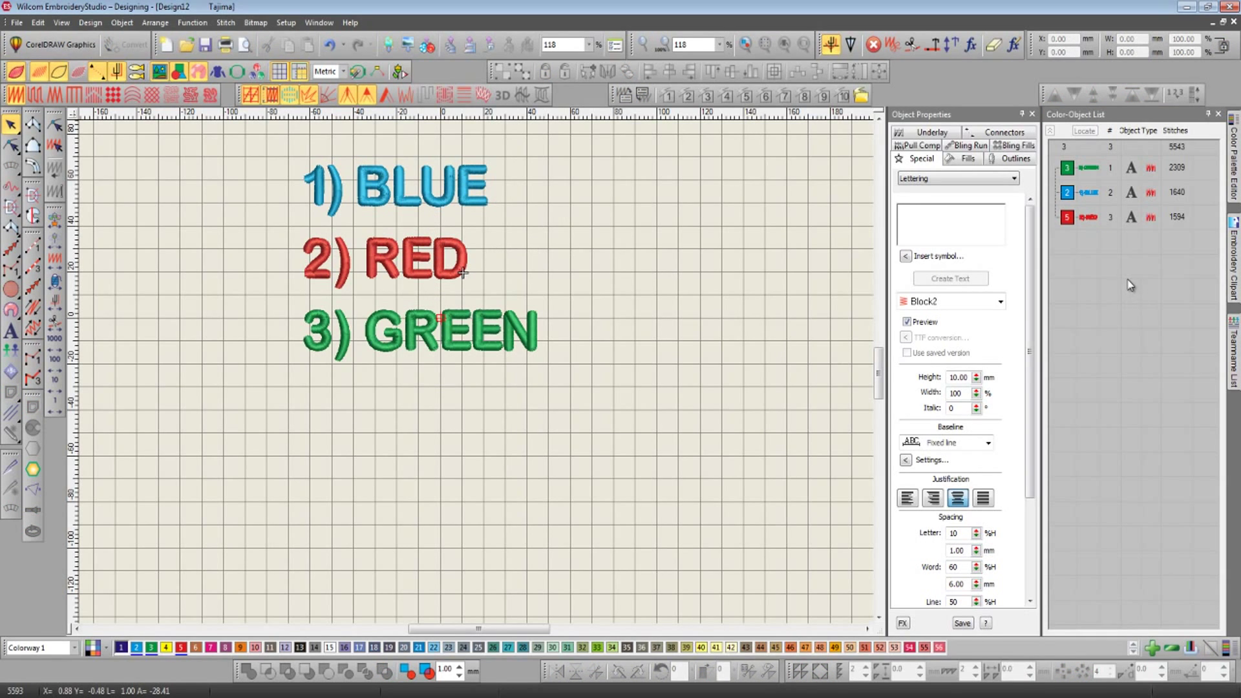
pyautogui.click(1090, 195)
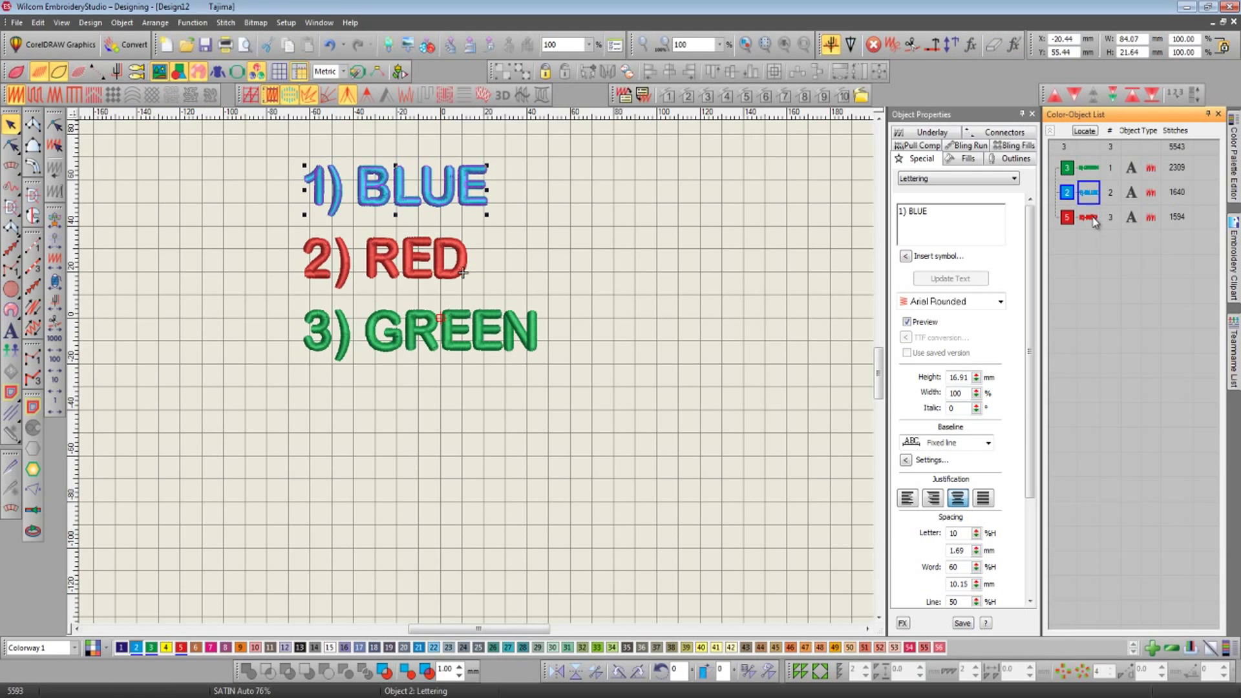
pyautogui.keyDown('ctrl'); pyautogui.click(1096, 219); pyautogui.keyUp('ctrl')
pyautogui.keyDown('ctrl'); pyautogui.click(1092, 169); pyautogui.keyUp('ctrl')
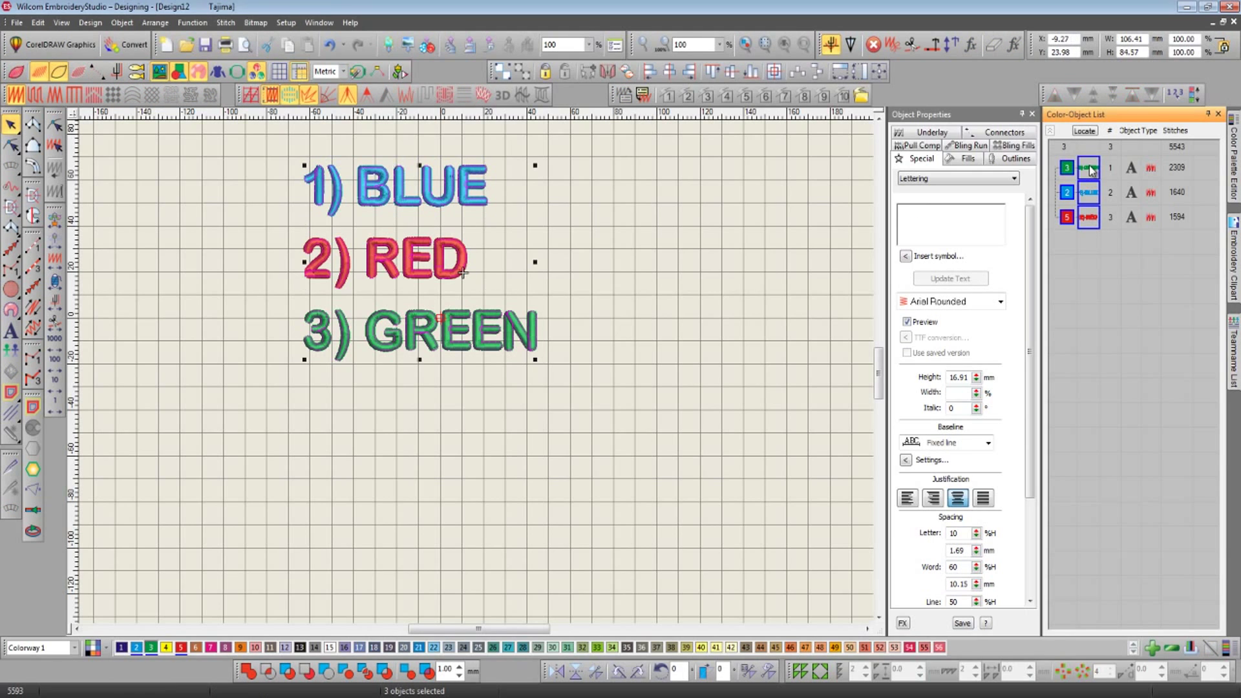
pyautogui.click(1174, 93)
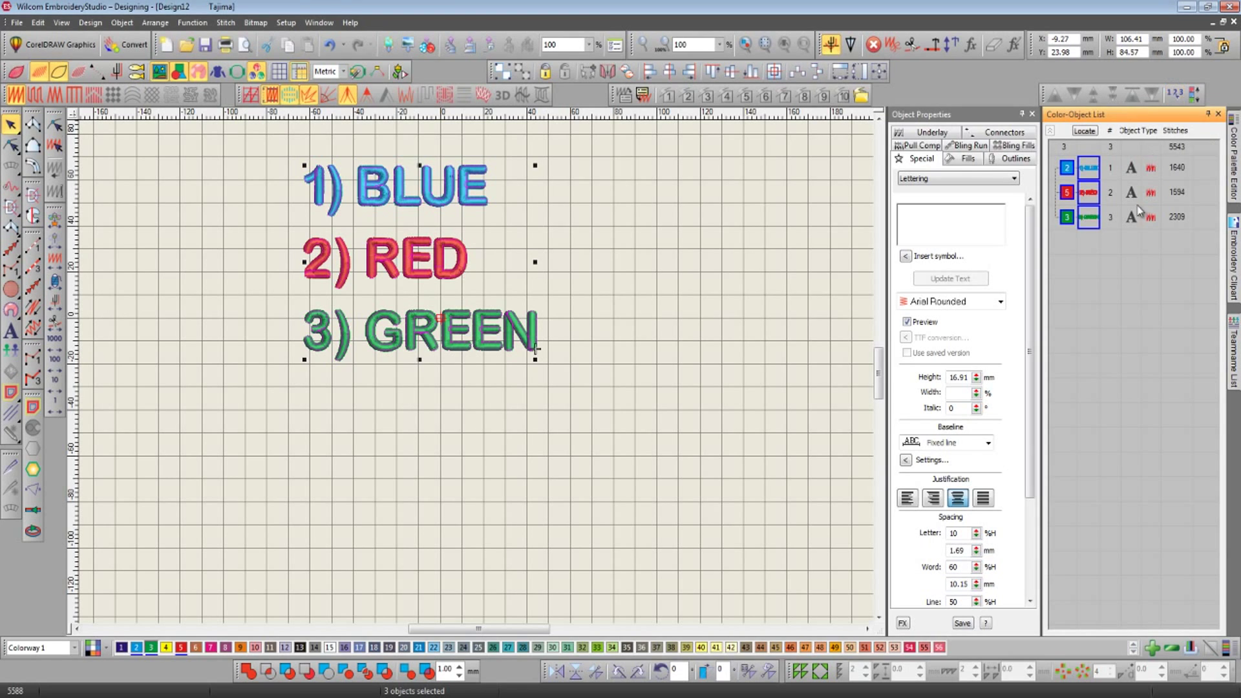
pyautogui.click(1107, 301)
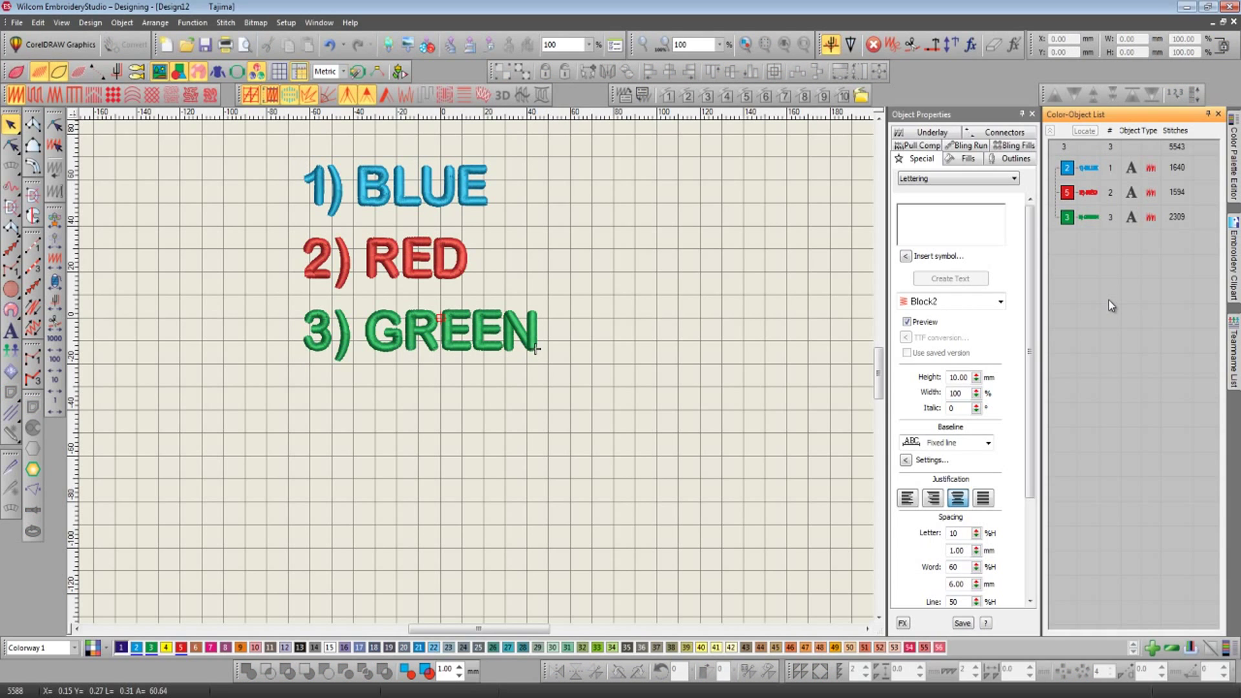
# - Delete RED and GREEN, zoom to BLUE, and turn TrueView off
pyautogui.press('z')
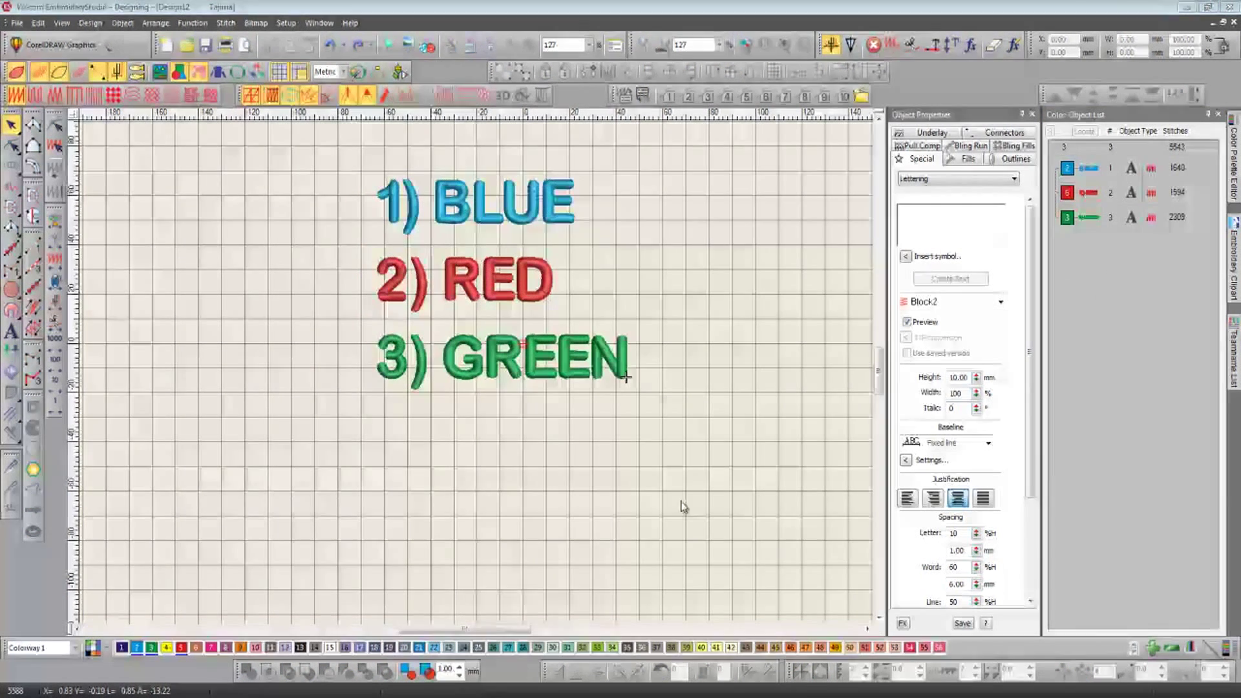
pyautogui.moveTo(277, 440); pyautogui.dragTo(687, 242)
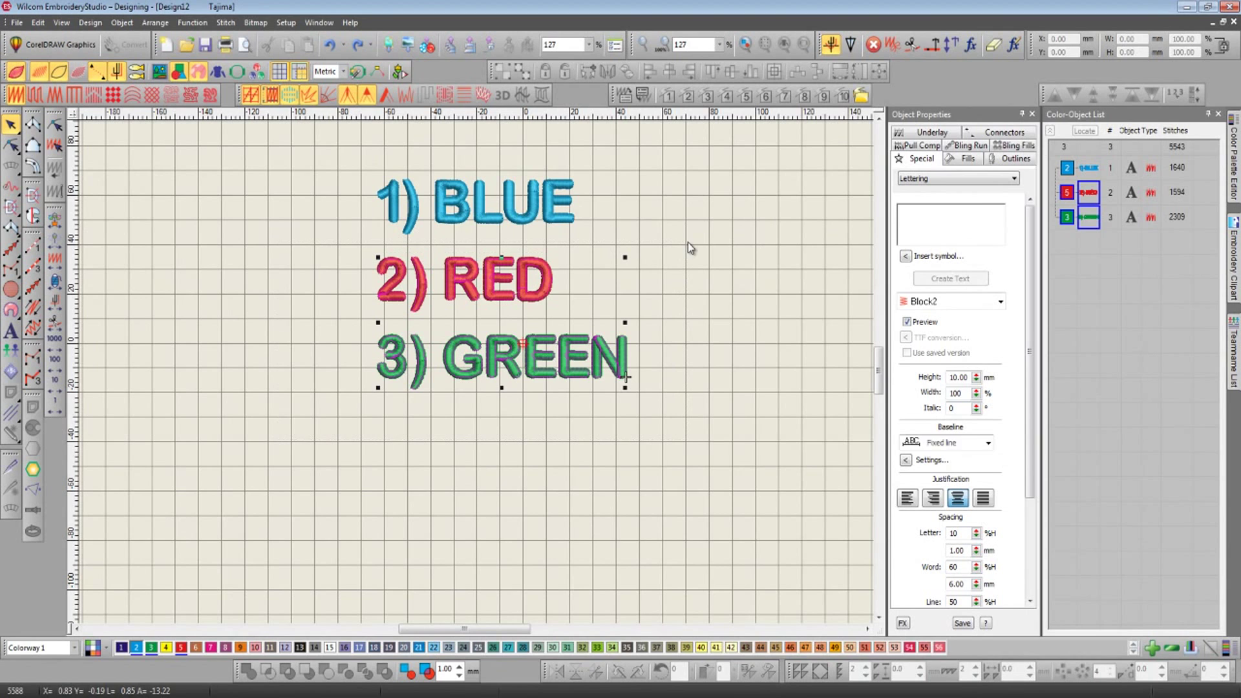
pyautogui.press('Delete')
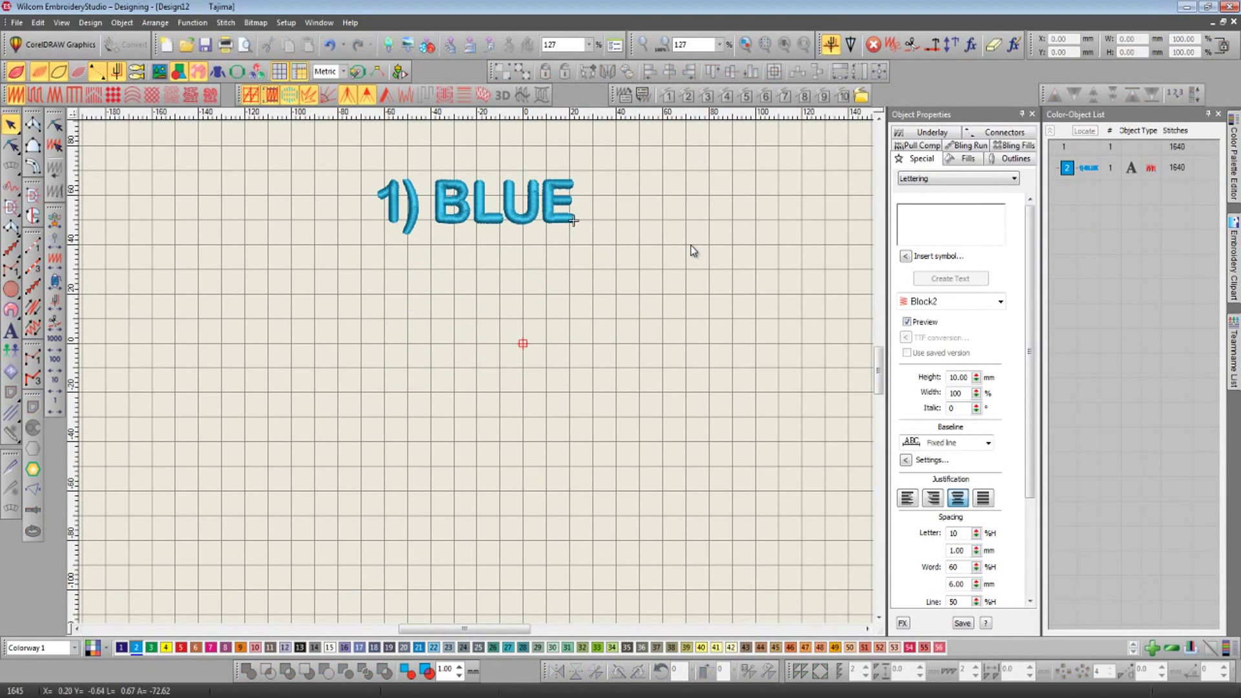
pyautogui.press('0')
pyautogui.press('t')
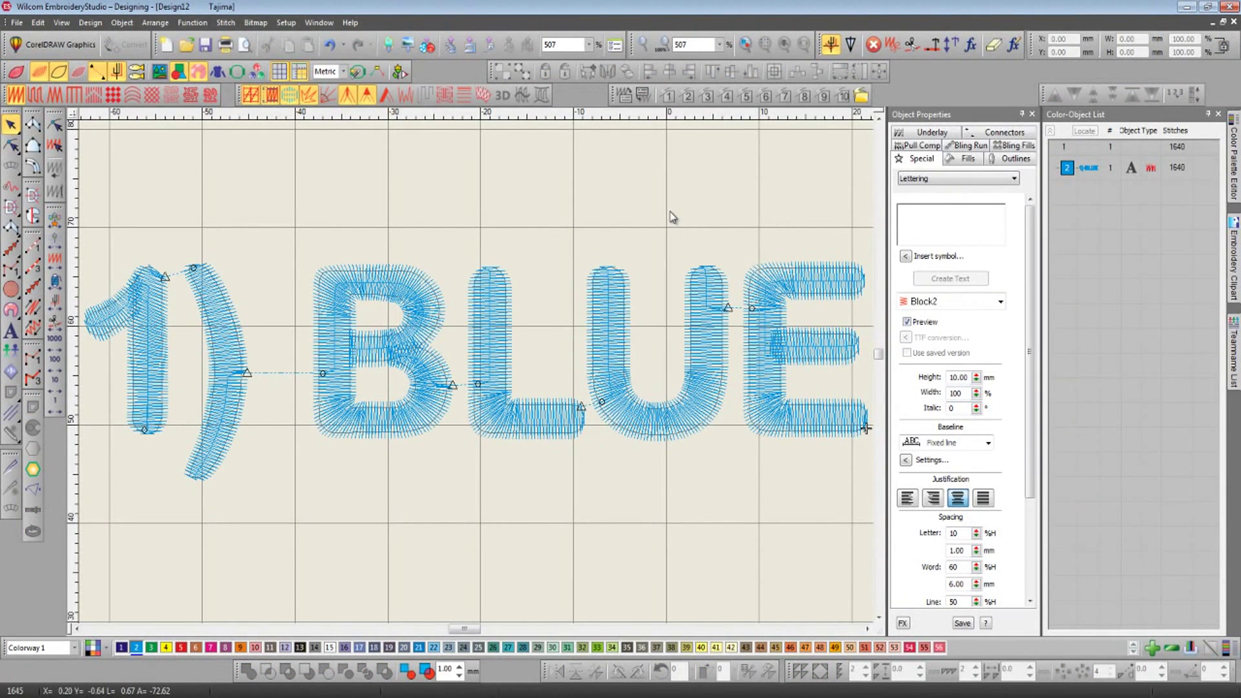
# - Replay BLUE with Slow Redraw, trying speeds of 401, 24 and 44 stitches per second
pyautogui.hotkey('shift', 'r')
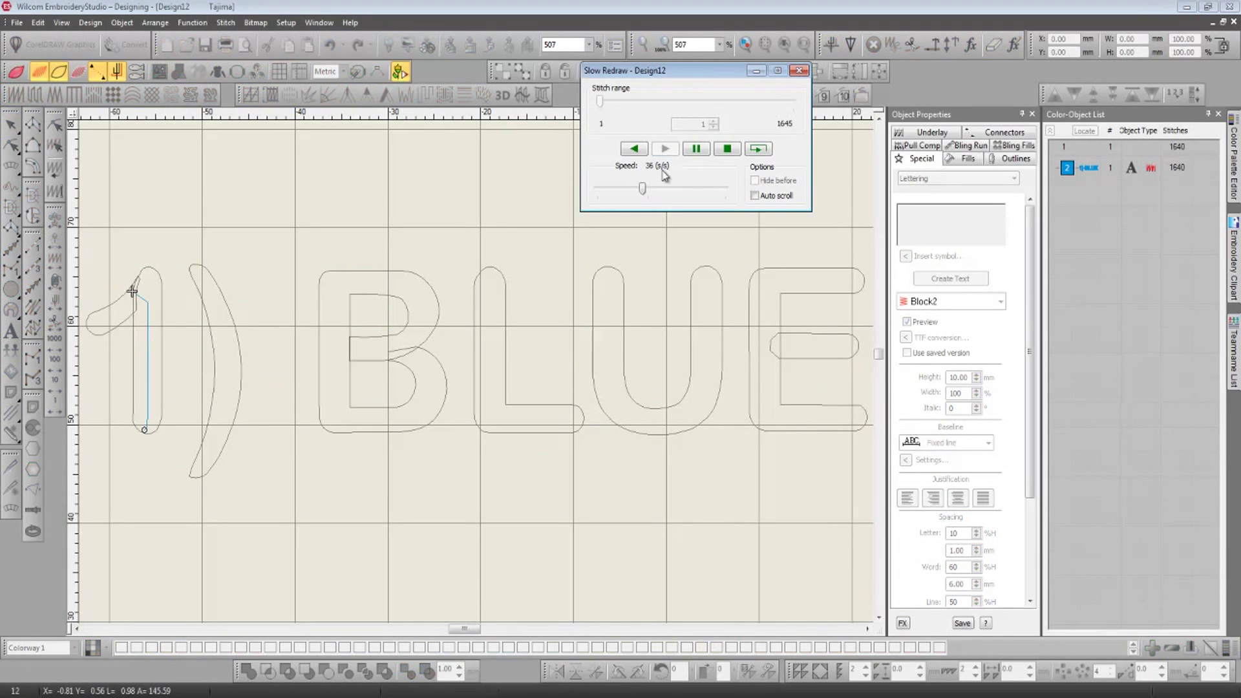
pyautogui.moveTo(643, 188); pyautogui.dragTo(659, 216)
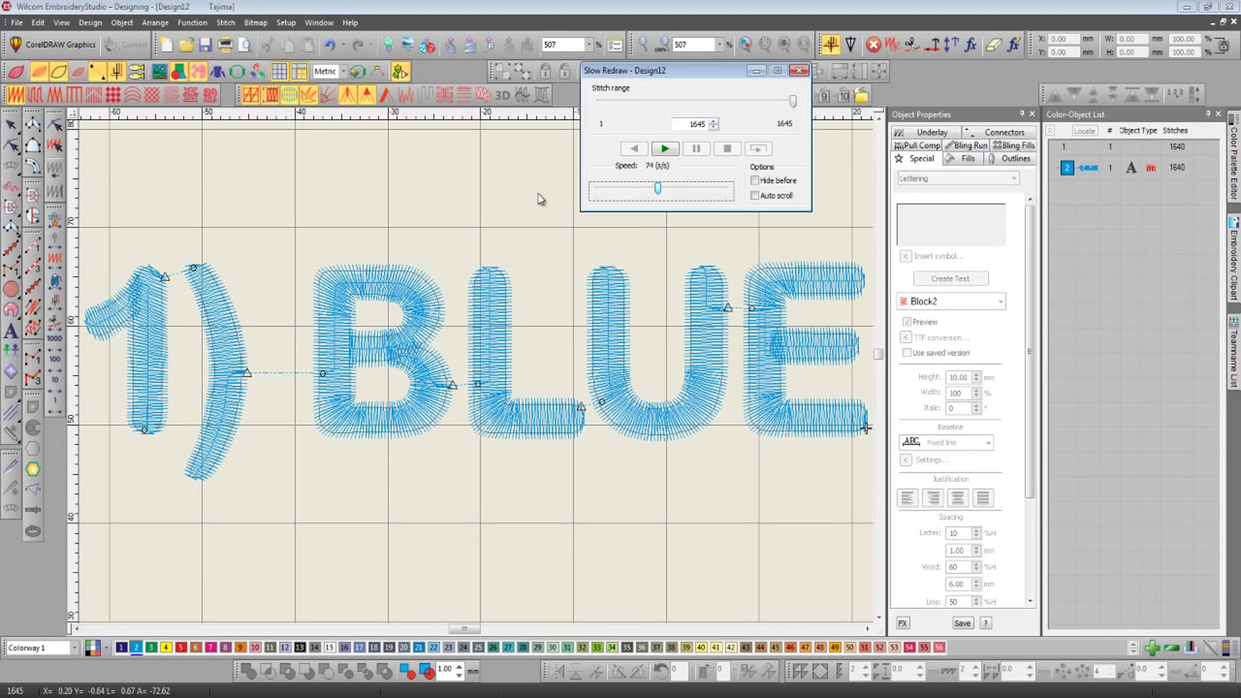
pyautogui.click(483, 162)
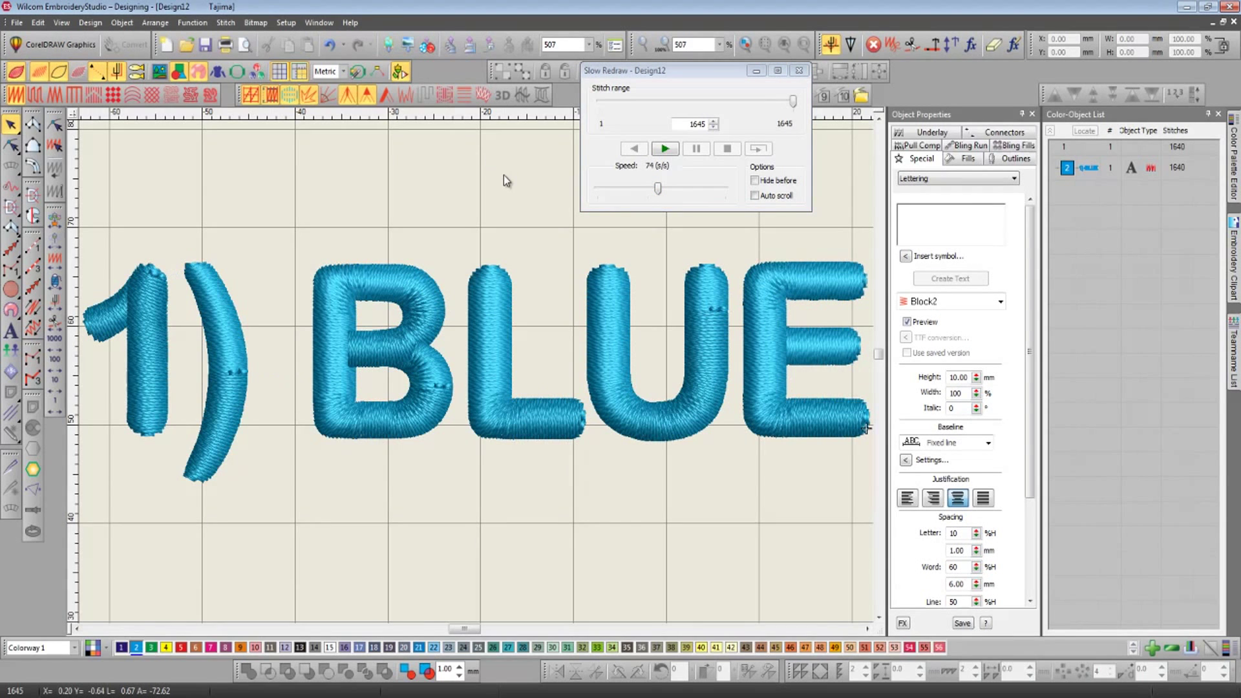
pyautogui.click(665, 150)
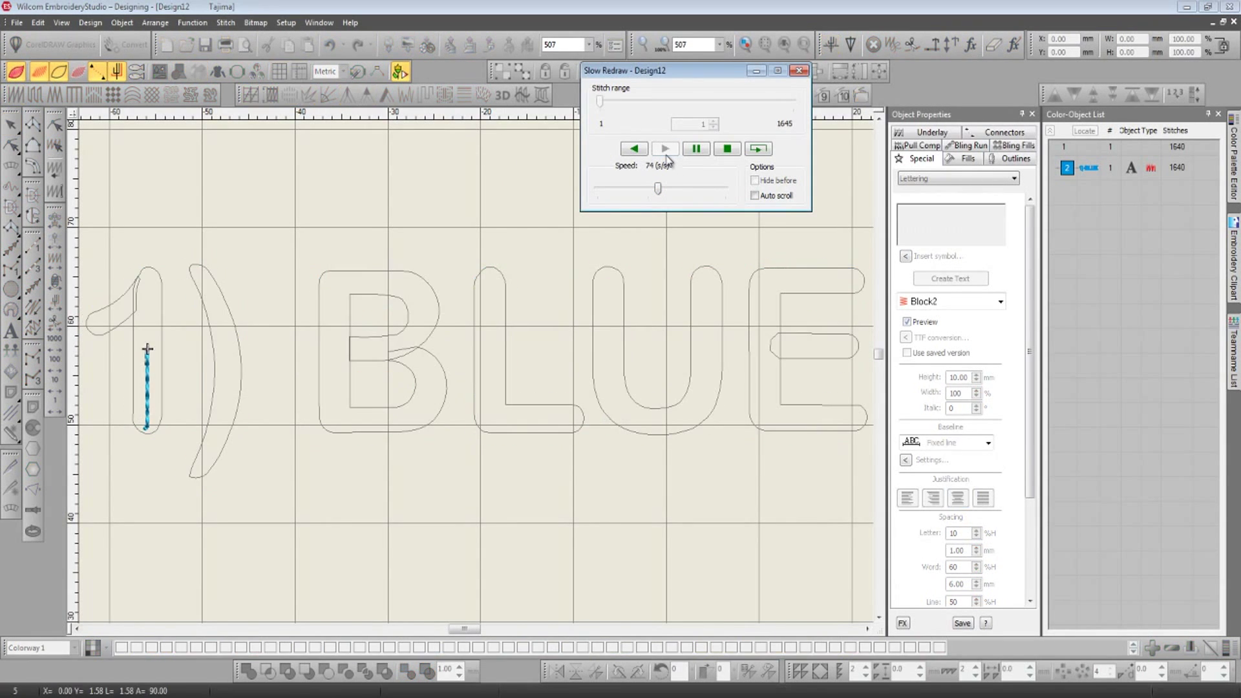
pyautogui.click(658, 191)
pyautogui.moveTo(657, 192); pyautogui.dragTo(688, 201)
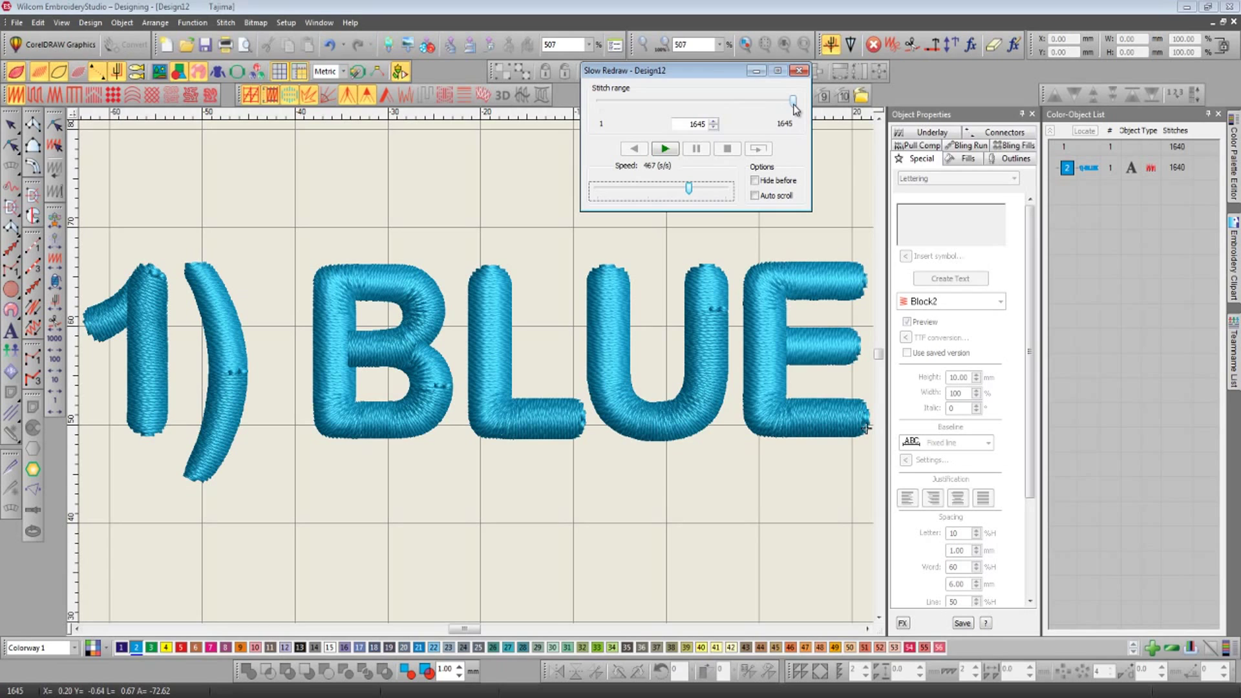
pyautogui.moveTo(795, 108); pyautogui.dragTo(700, 129)
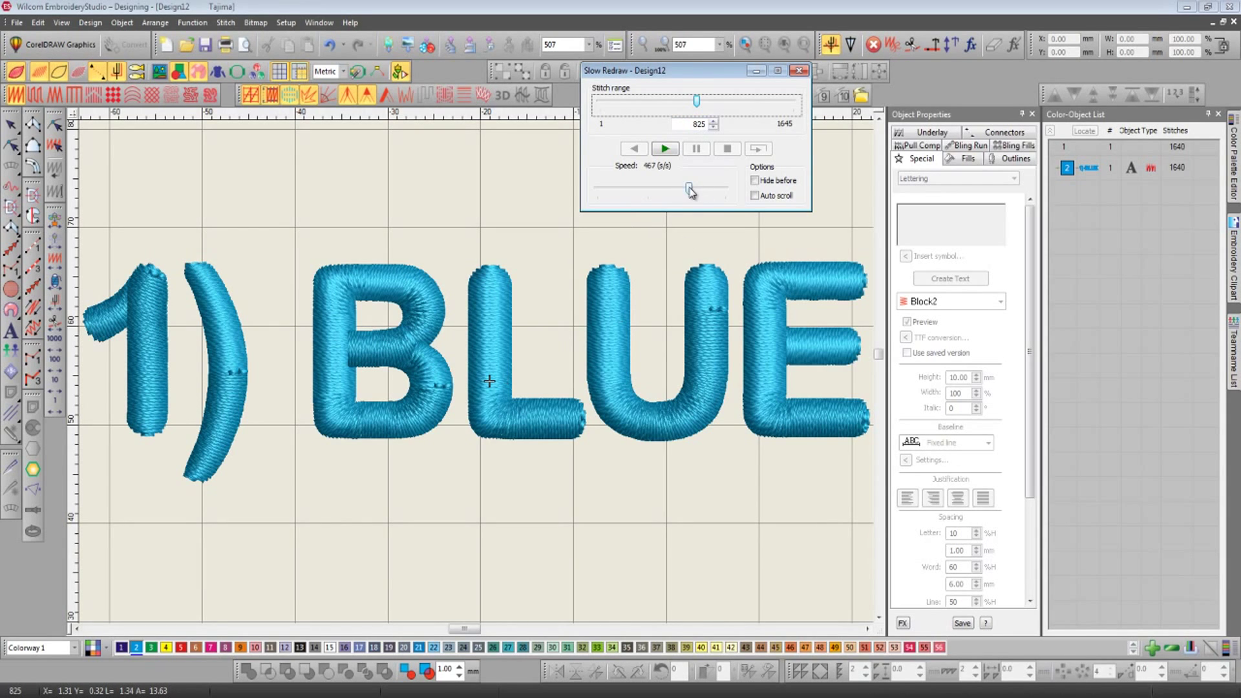
pyautogui.moveTo(691, 191); pyautogui.dragTo(626, 188)
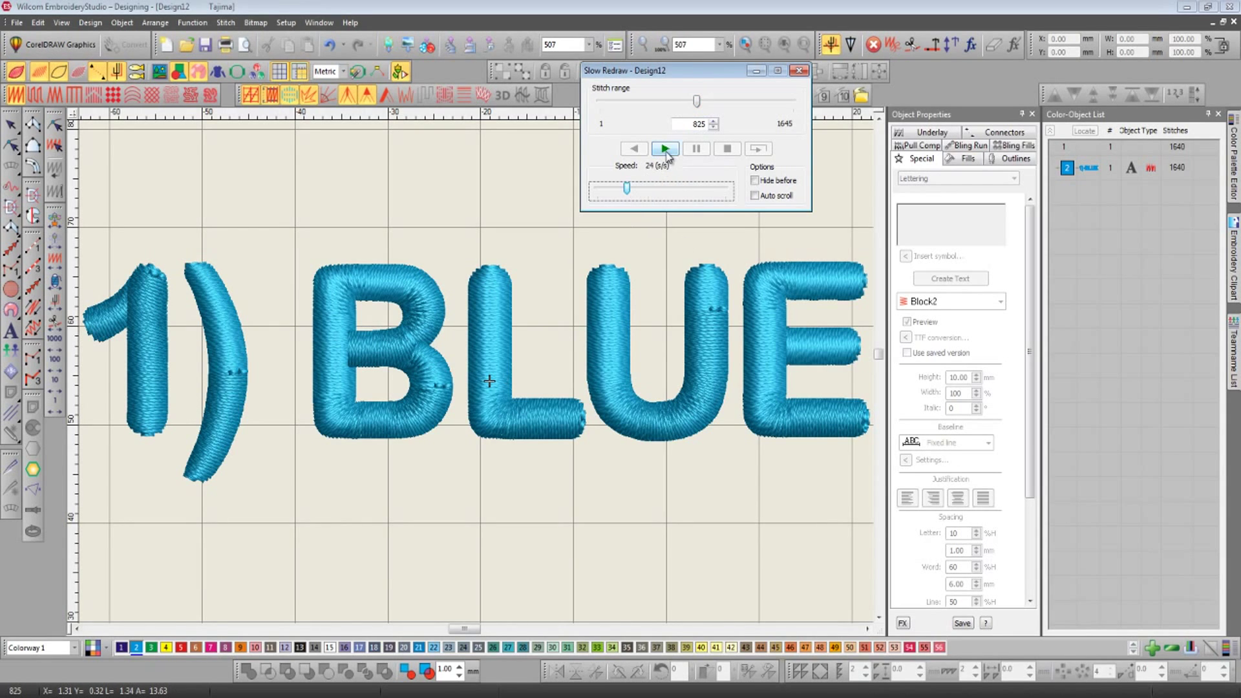
pyautogui.click(665, 149)
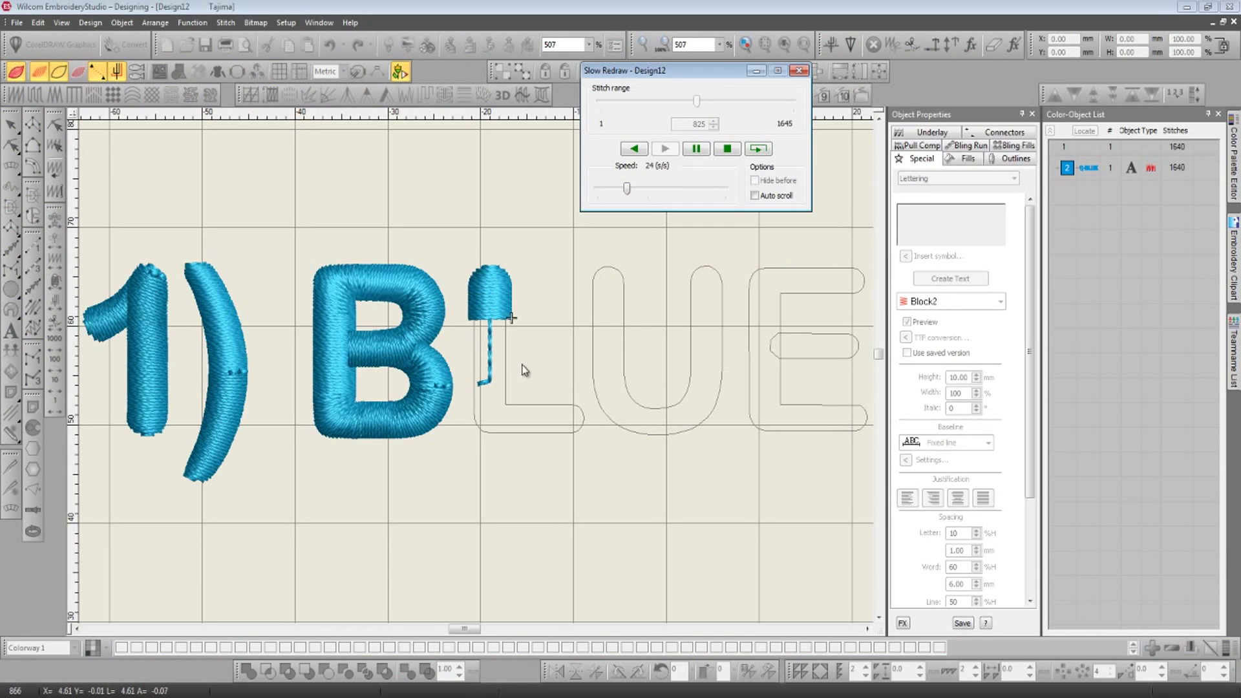
pyautogui.click(626, 190)
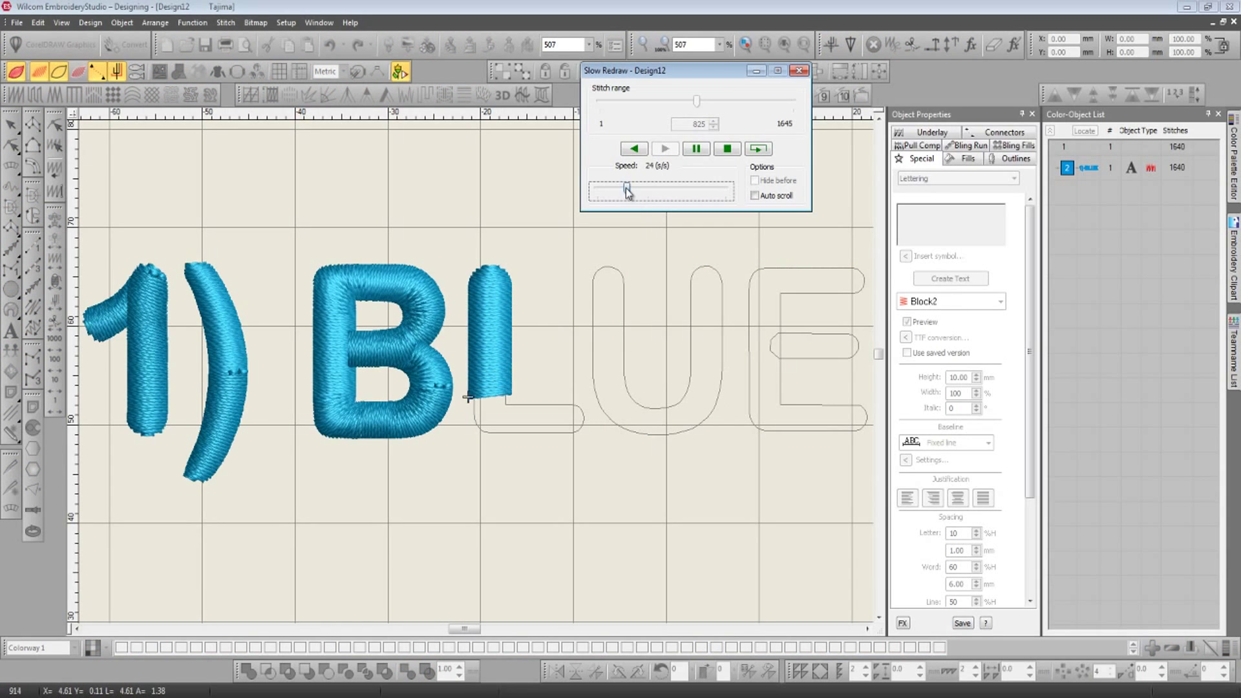
pyautogui.moveTo(626, 189); pyautogui.dragTo(649, 190)
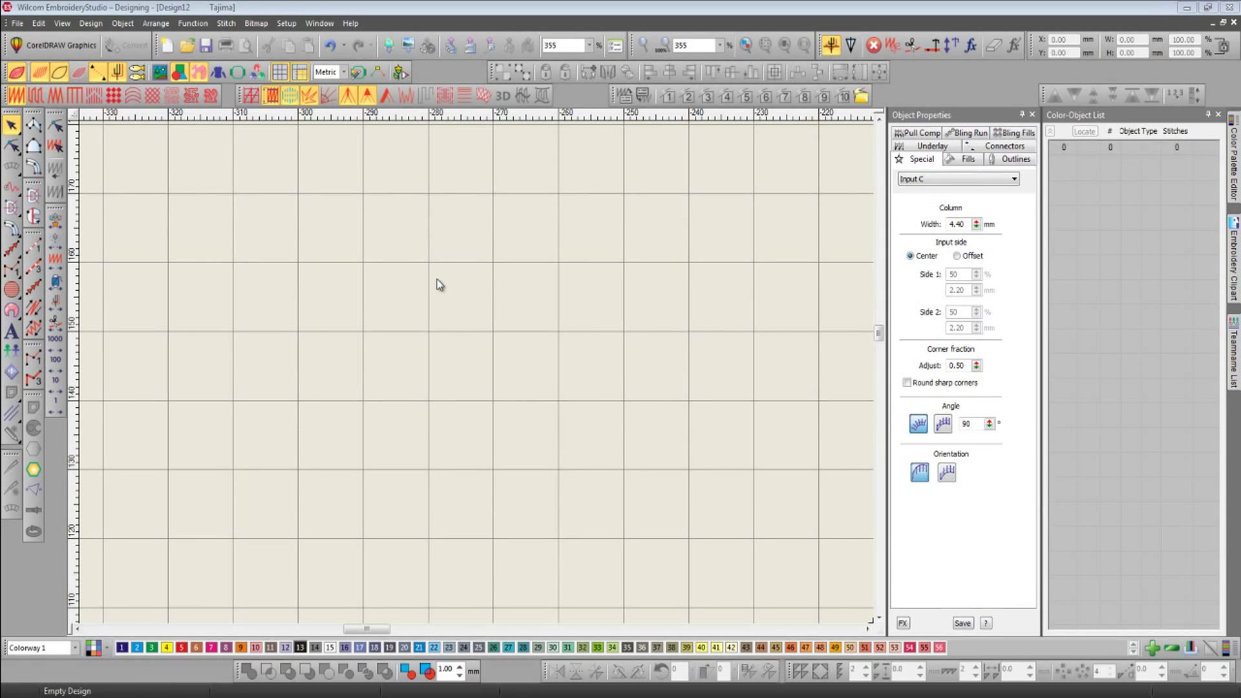
# - Digitize a curved Input C satin column with start, arc-top and end points
pyautogui.click(35, 166)
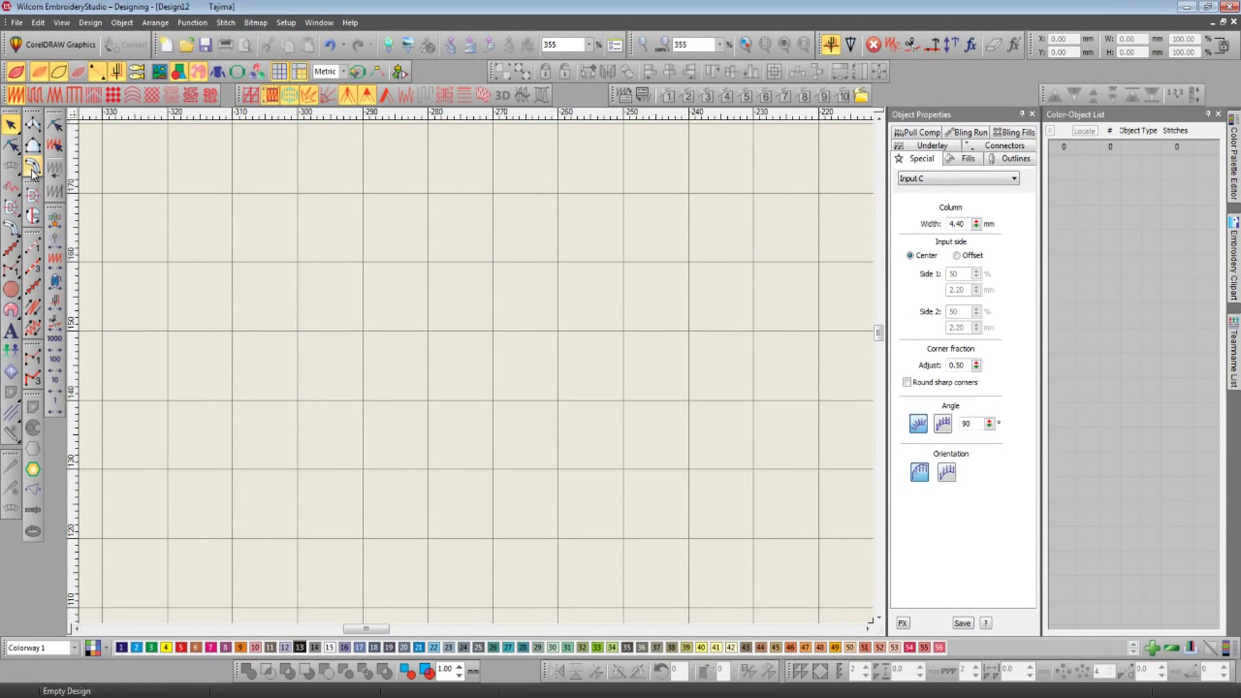
pyautogui.click(282, 383)
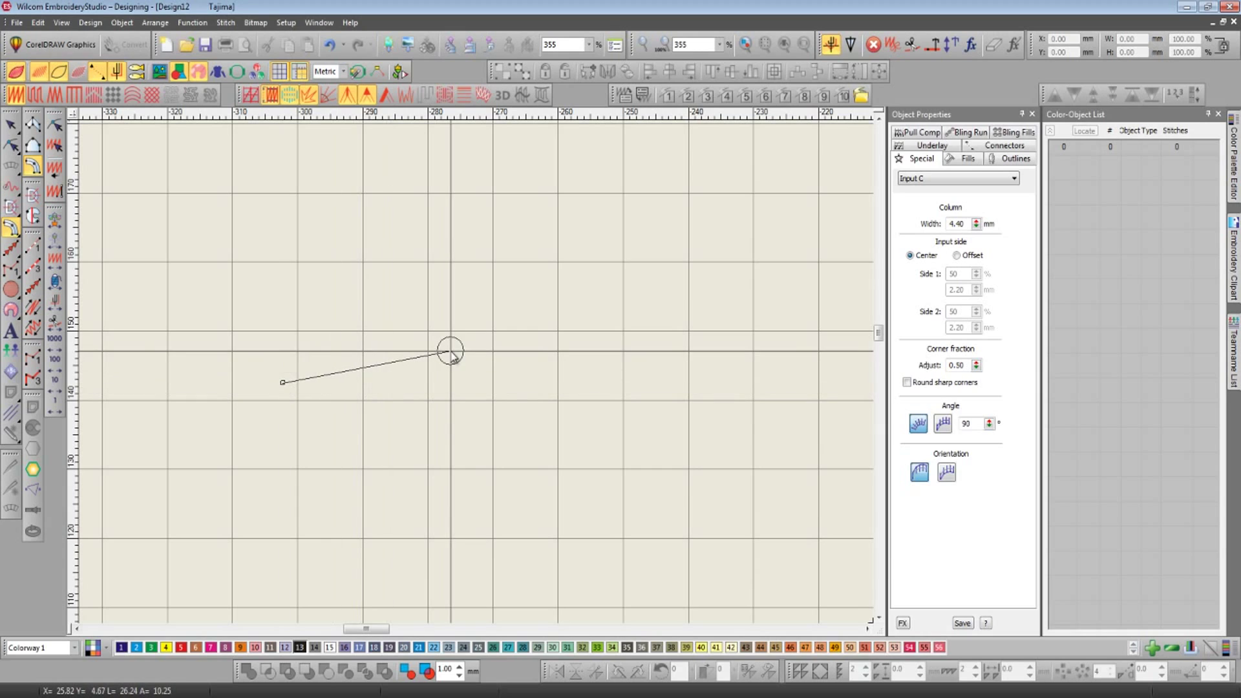
pyautogui.click(450, 351)
pyautogui.click(602, 382)
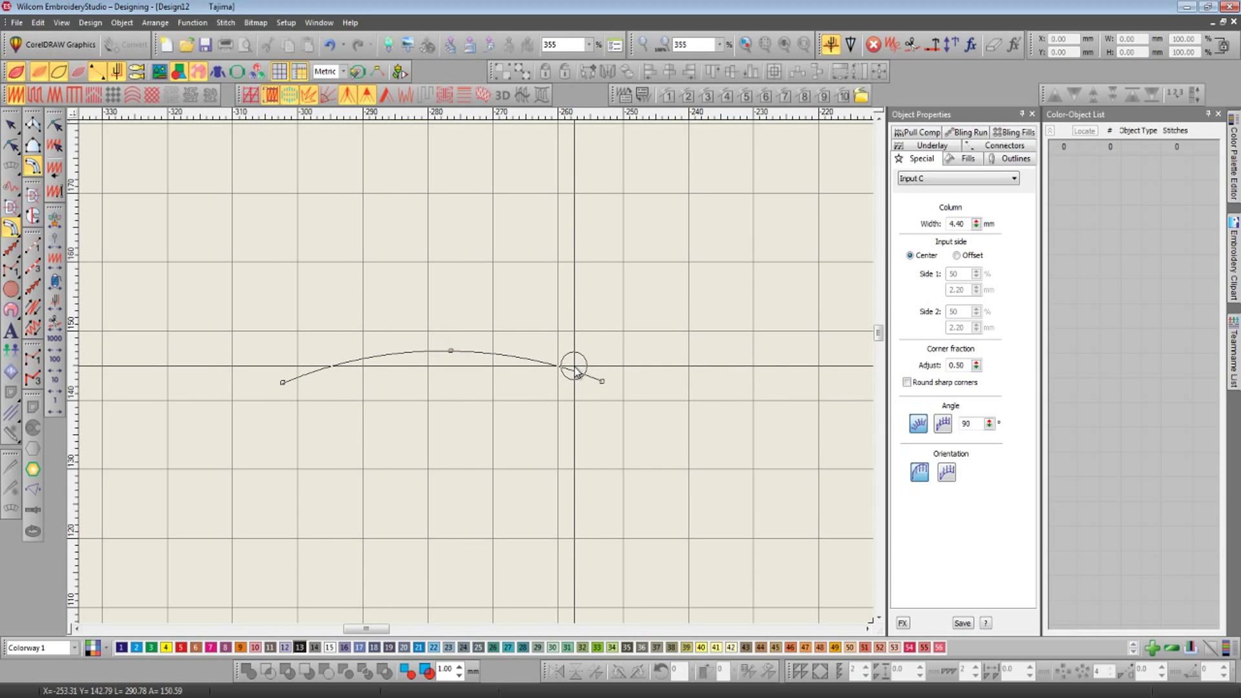
pyautogui.press('Return')
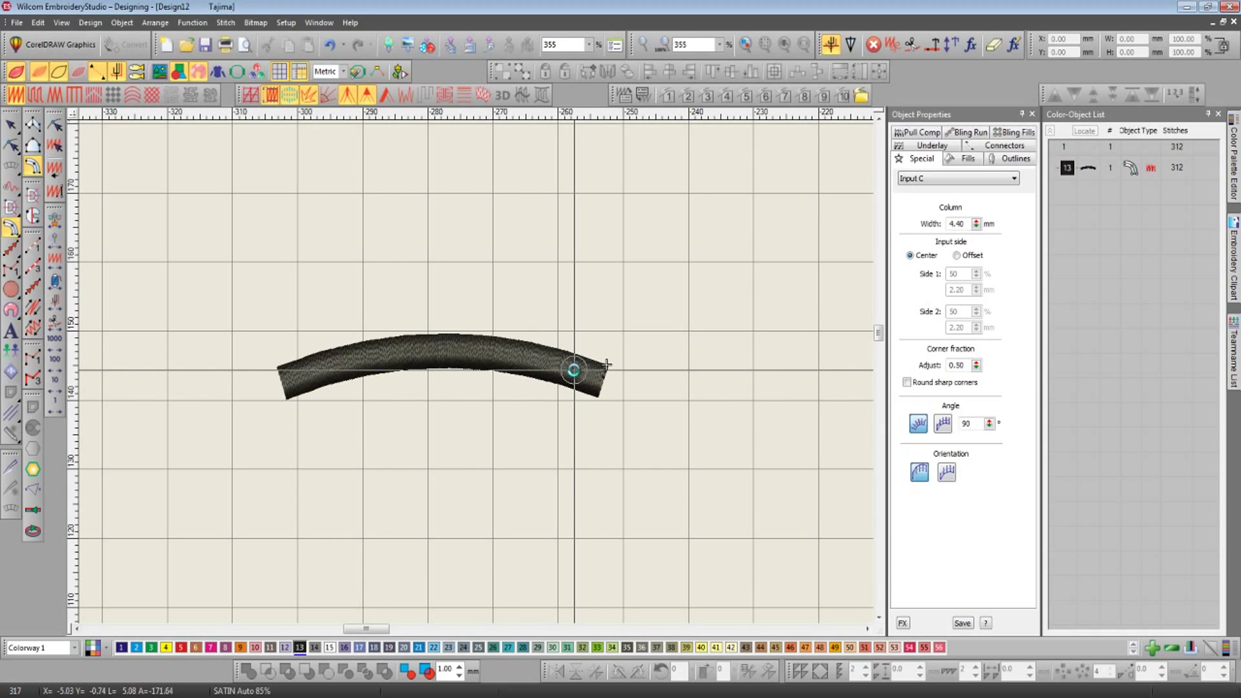
pyautogui.scroll(1, 475, 372)
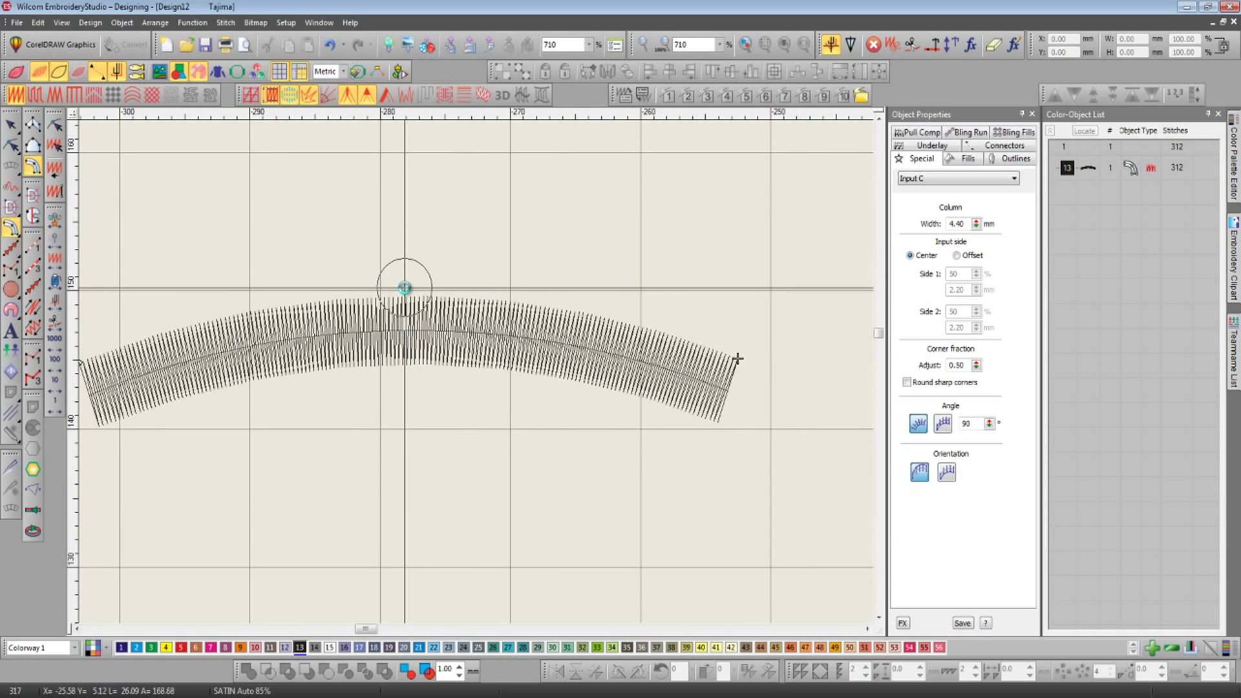
pyautogui.scroll(1, 406, 289)
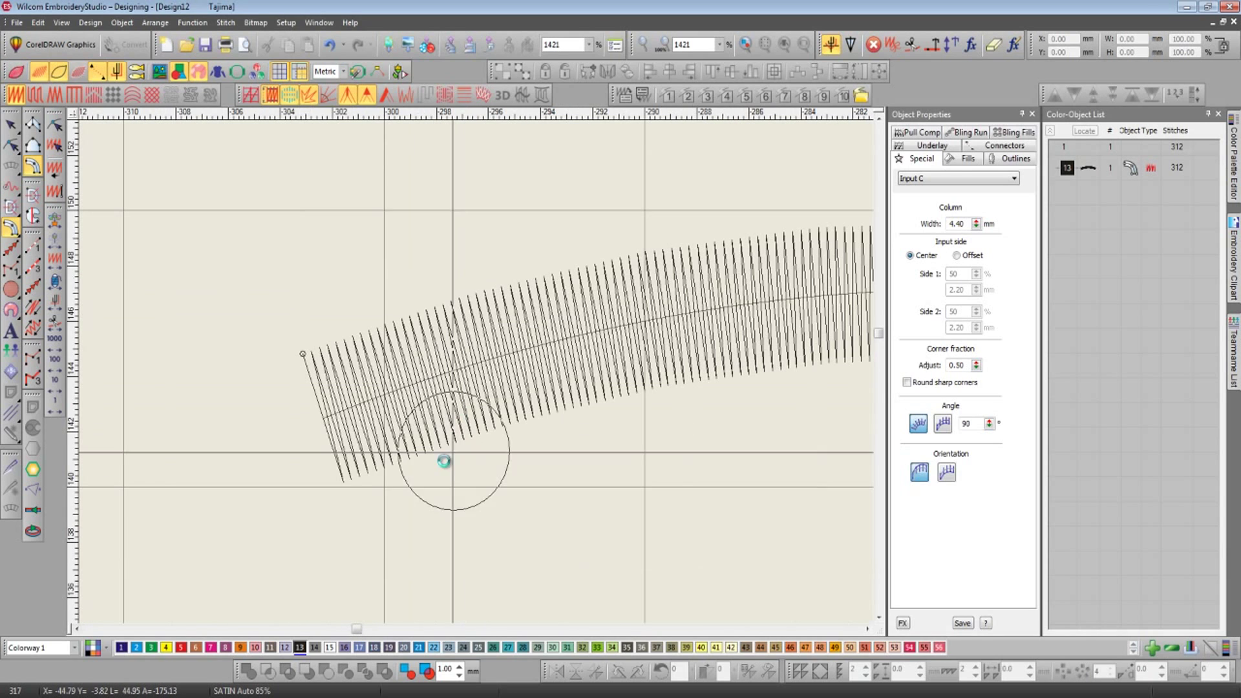
# - Reshape the column to tilt the stitch angle at its left end down-right
pyautogui.click(11, 145)
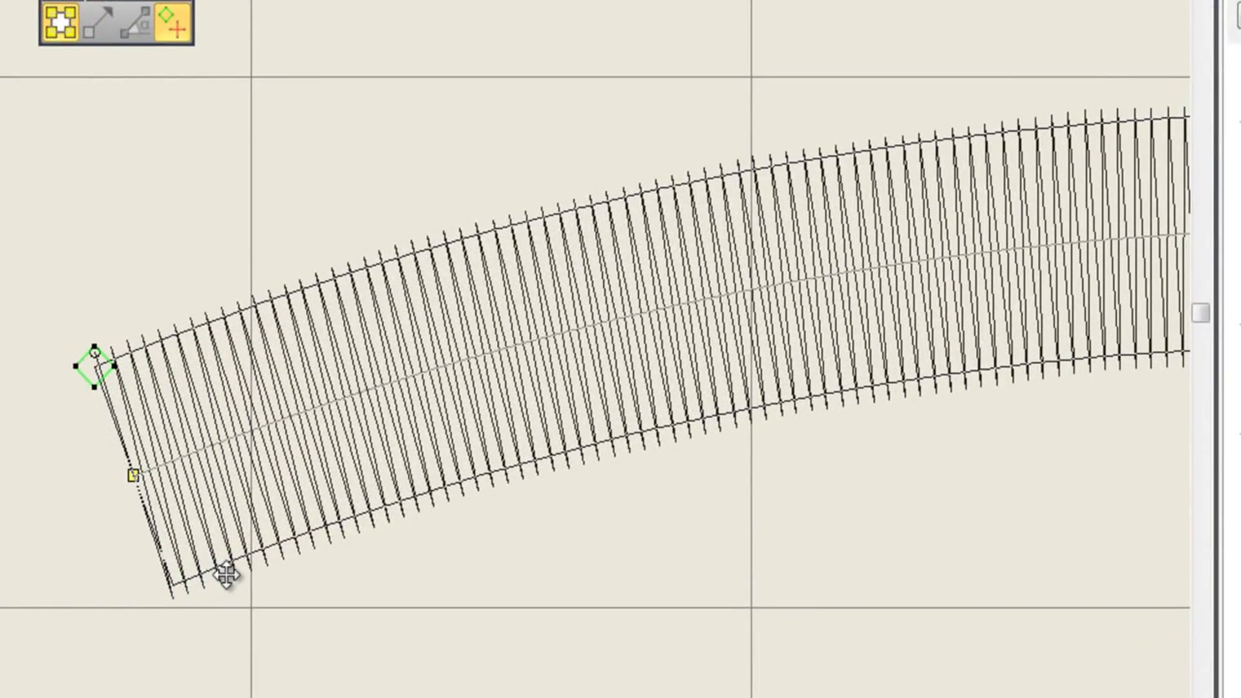
pyautogui.click(226, 575)
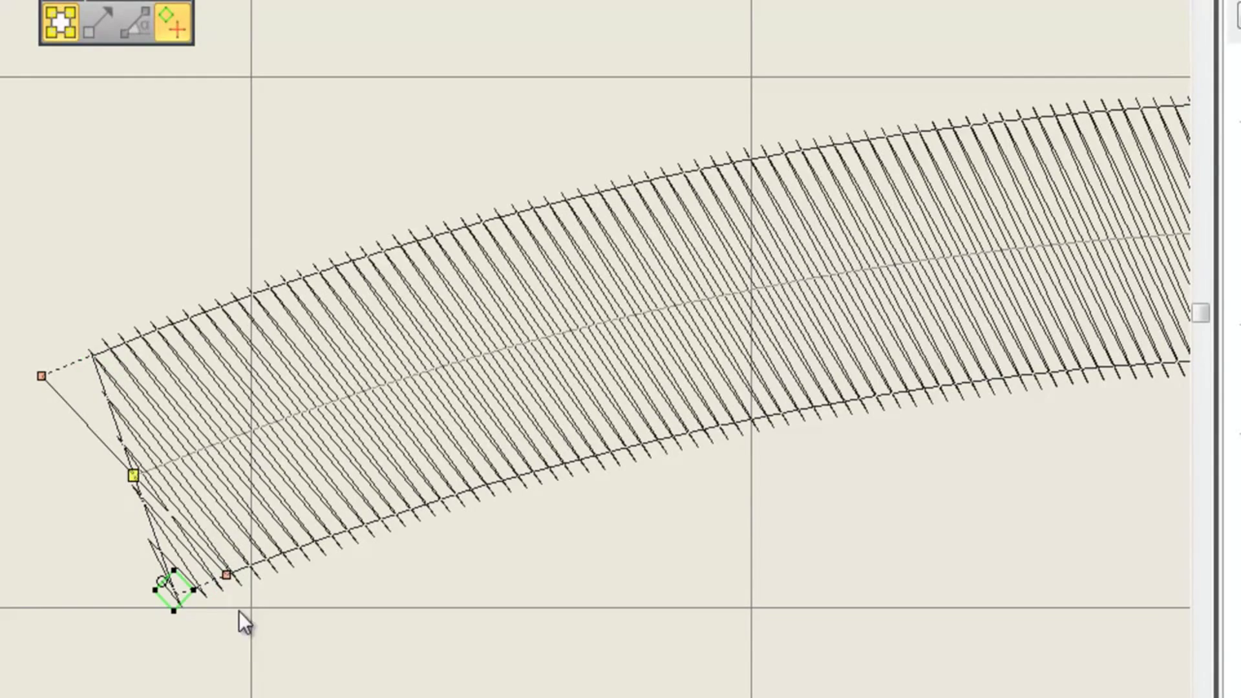
pyautogui.moveTo(228, 575); pyautogui.dragTo(285, 544)
pyautogui.hotkey('shift', 'z')
pyautogui.hotkey('shift', 'z')
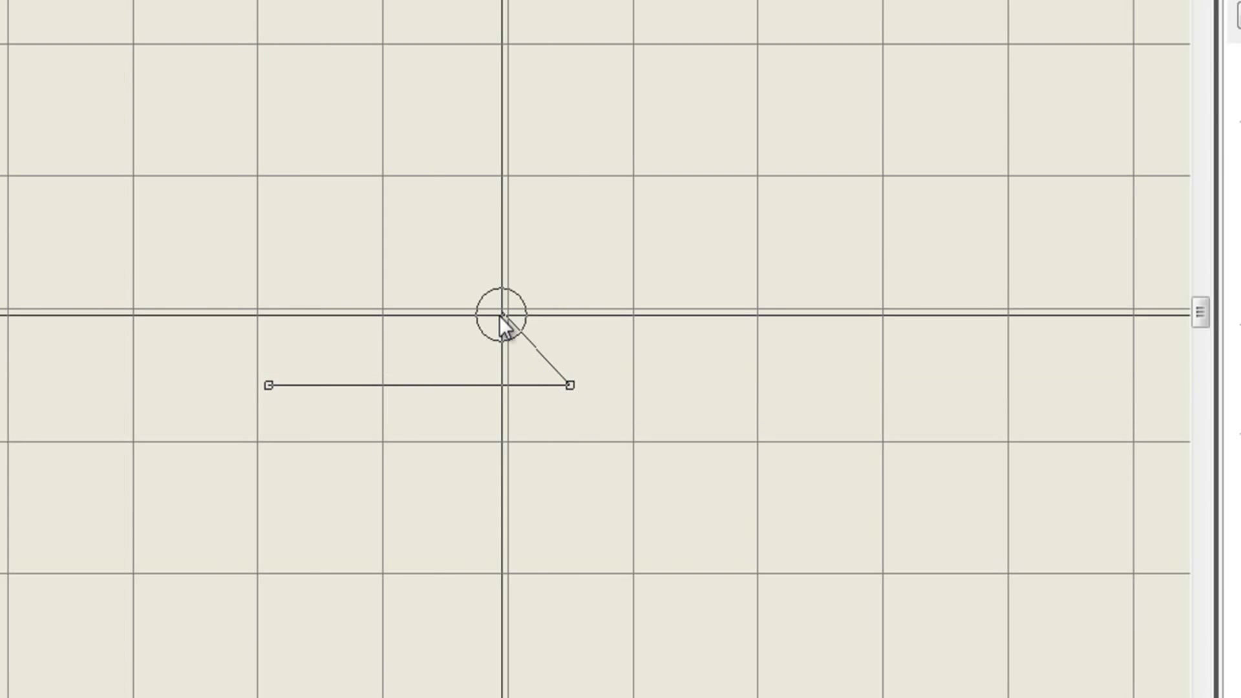
# - Complete the letter A outline with four more corners as a satin column
pyautogui.press('Return')
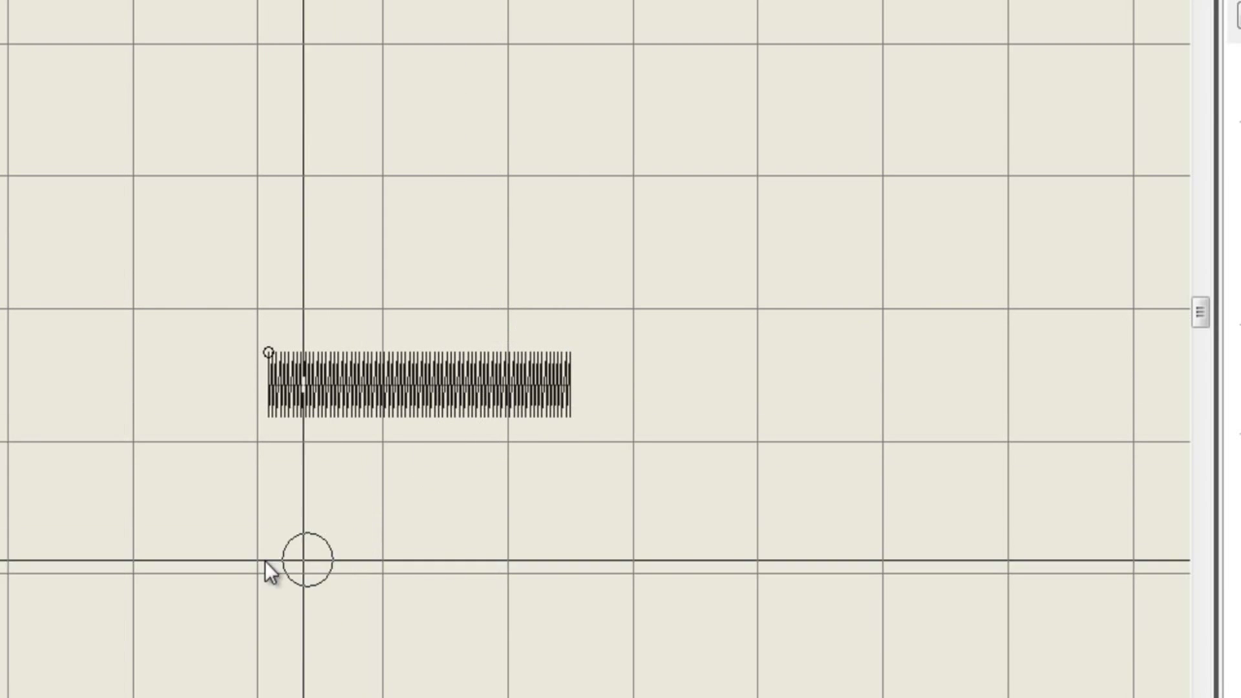
pyautogui.click(285, 543)
pyautogui.click(285, 232)
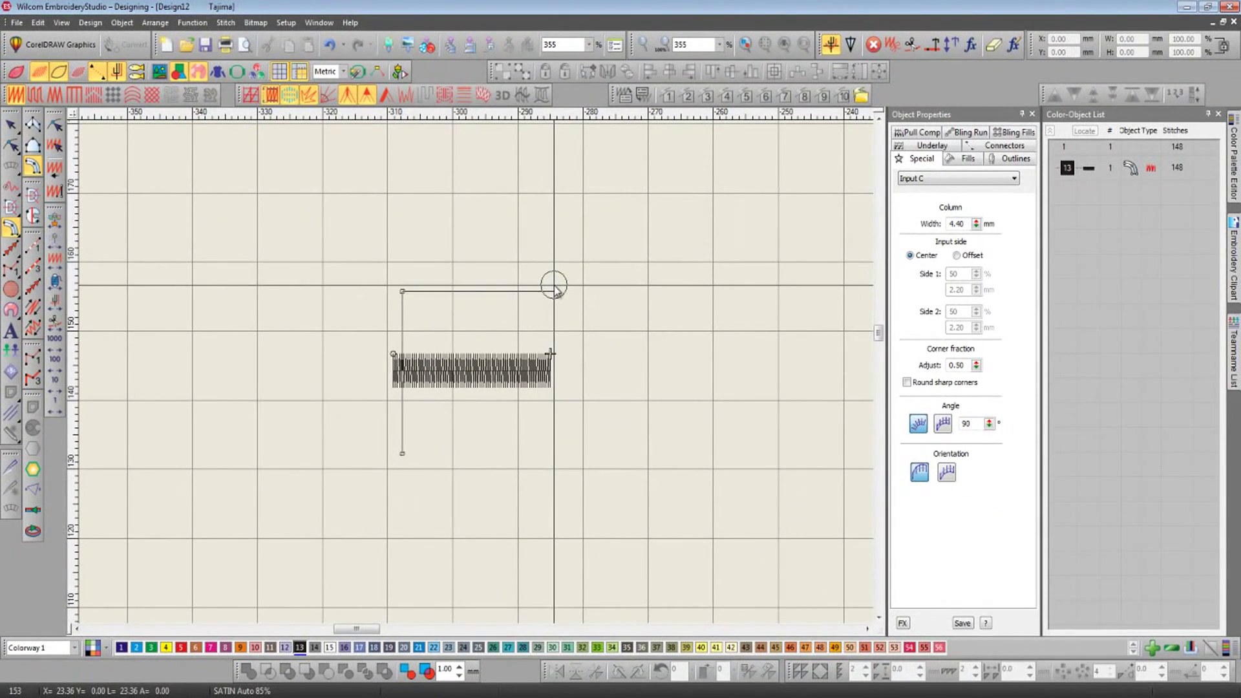
pyautogui.click(555, 248)
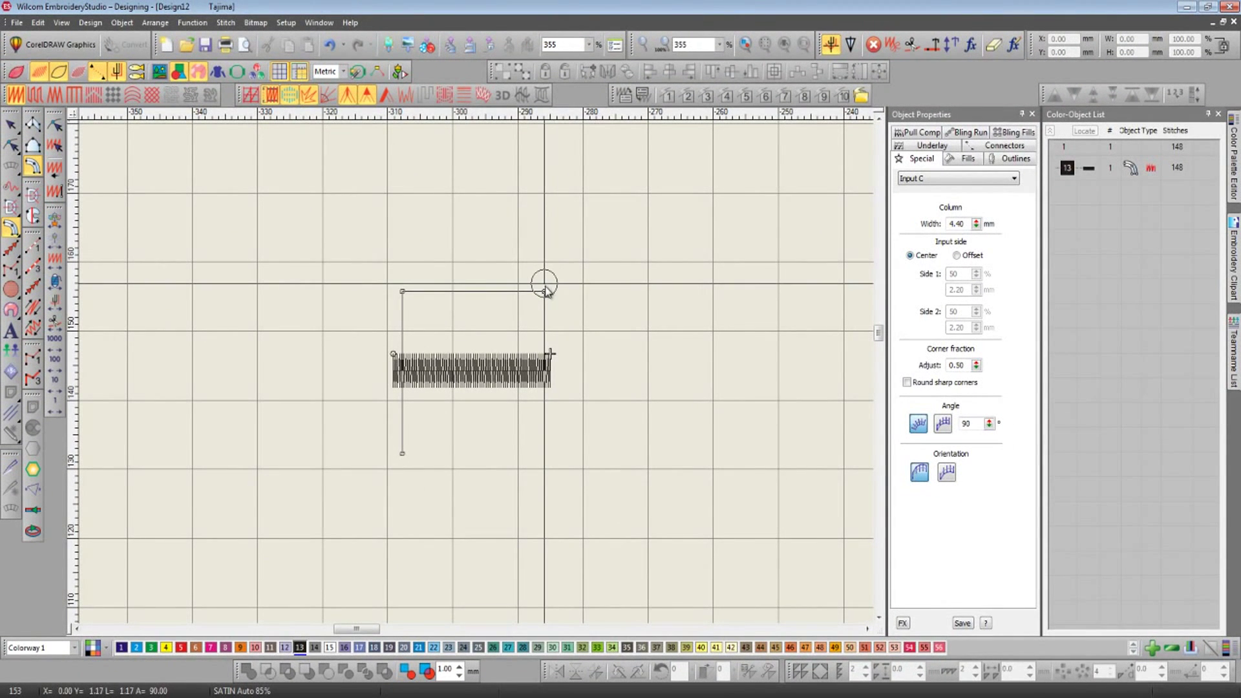
pyautogui.click(545, 449)
pyautogui.press('Return')
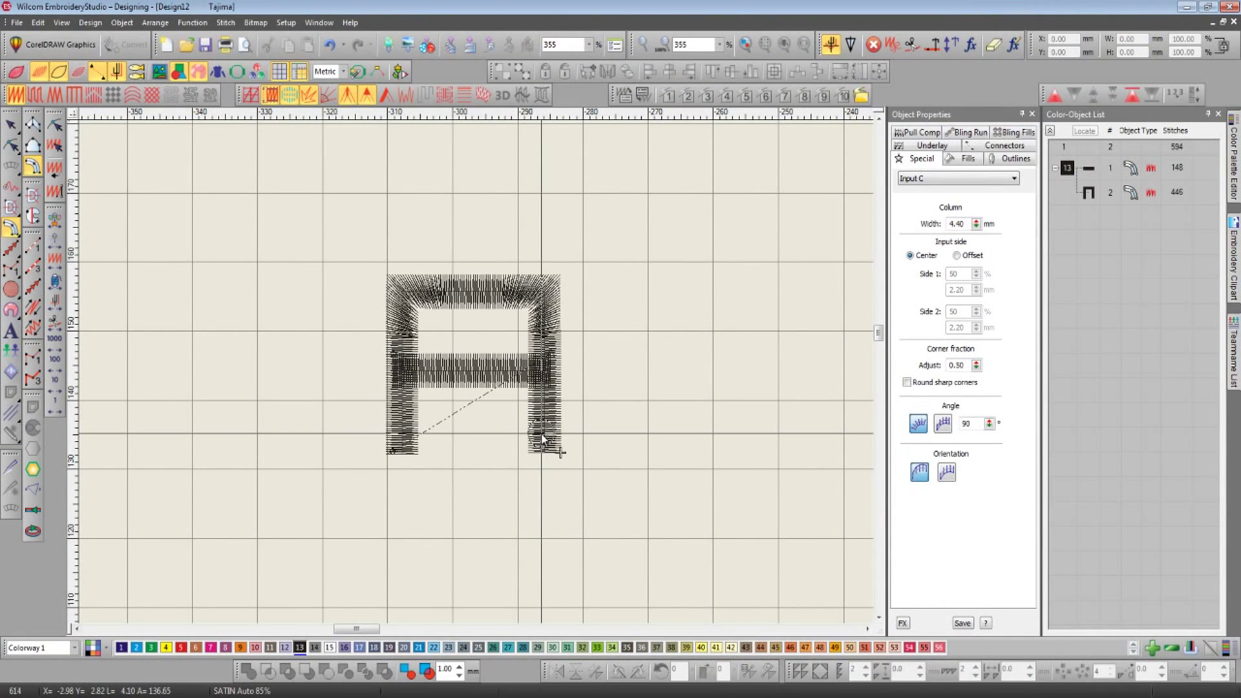
pyautogui.press('Escape')
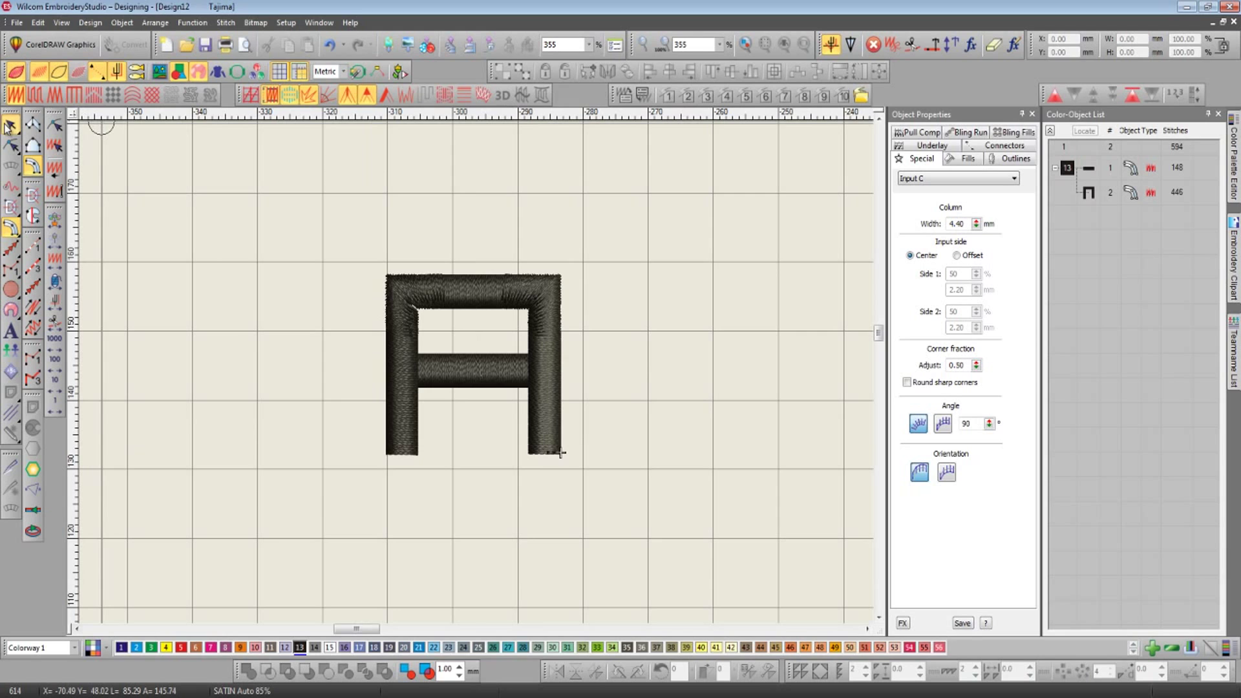
# - Reshape the crossbar to skew the stitch angle at its left end
pyautogui.press('z')
pyautogui.press('z')
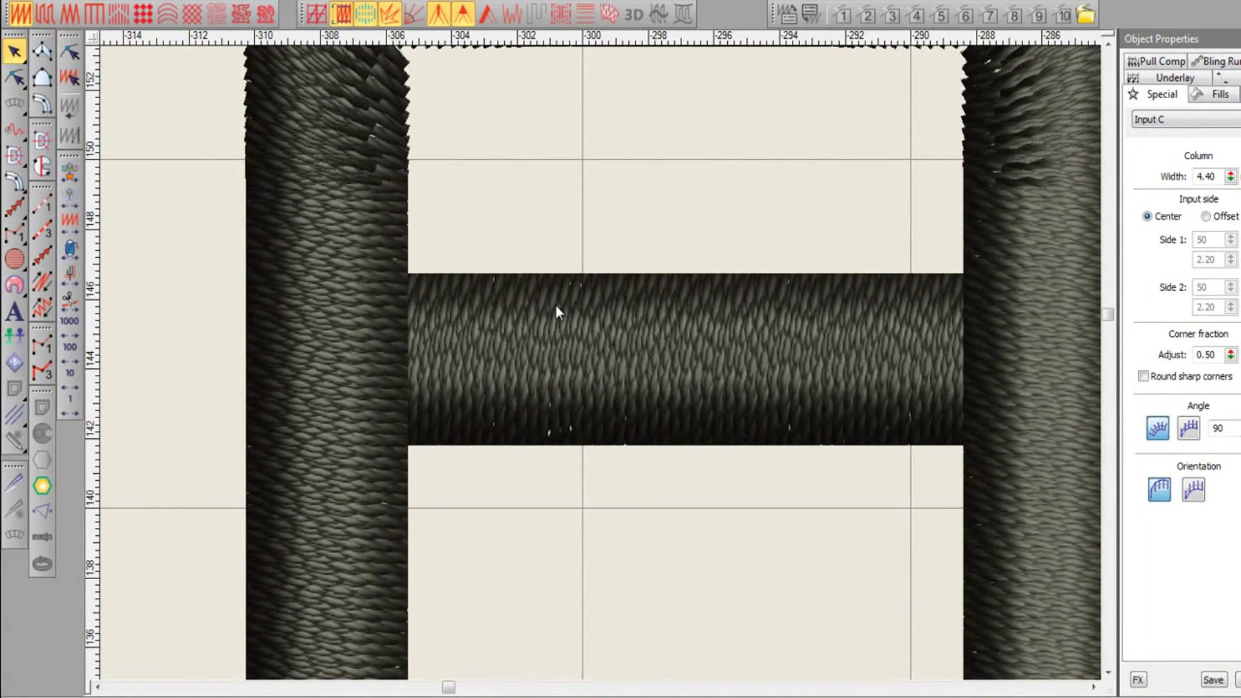
pyautogui.click(557, 311)
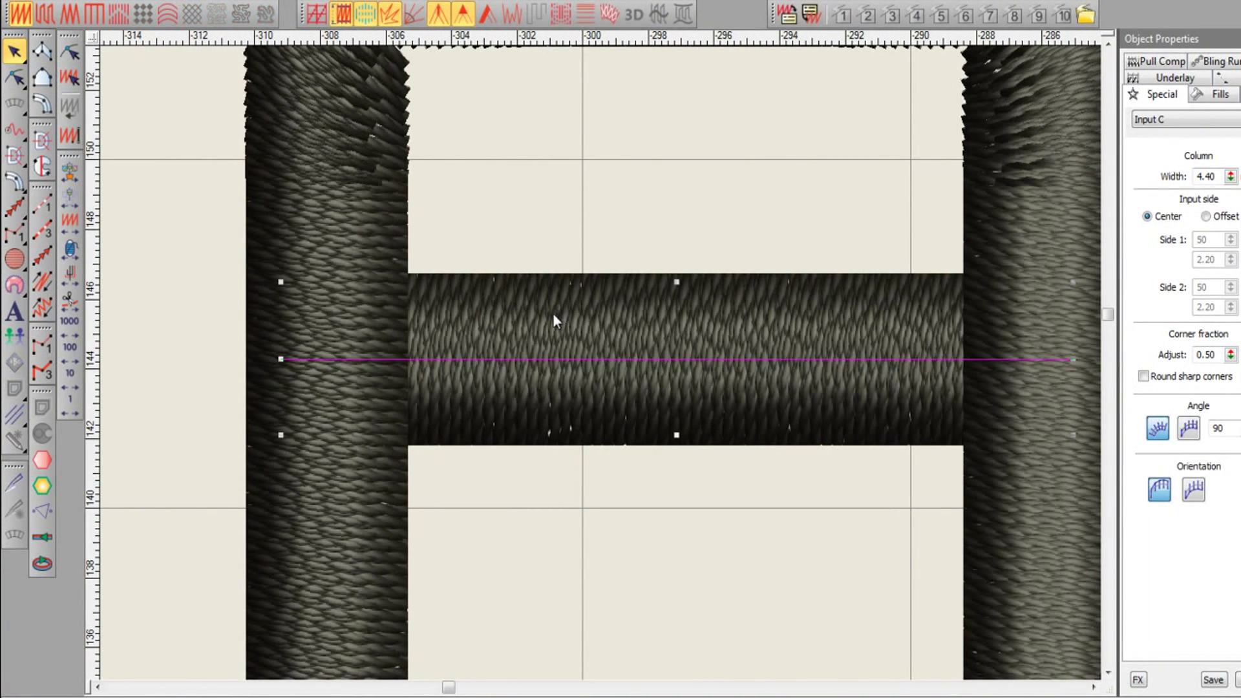
pyautogui.click(15, 76)
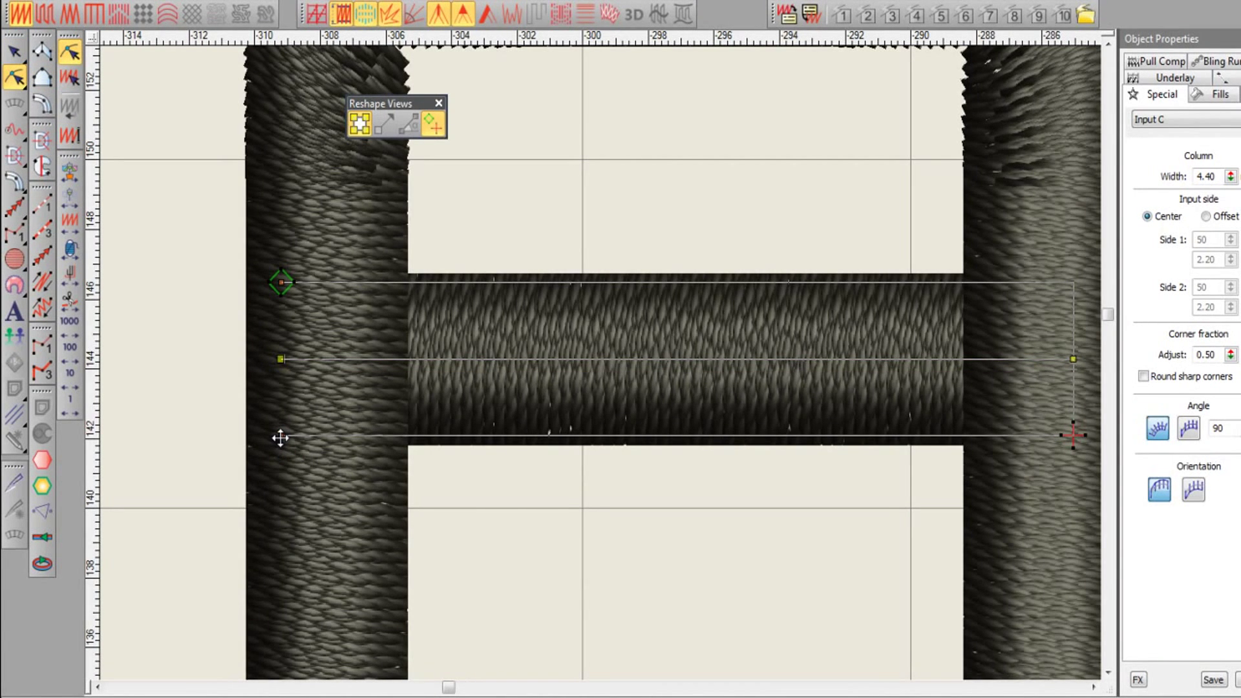
pyautogui.moveTo(281, 438); pyautogui.dragTo(308, 432)
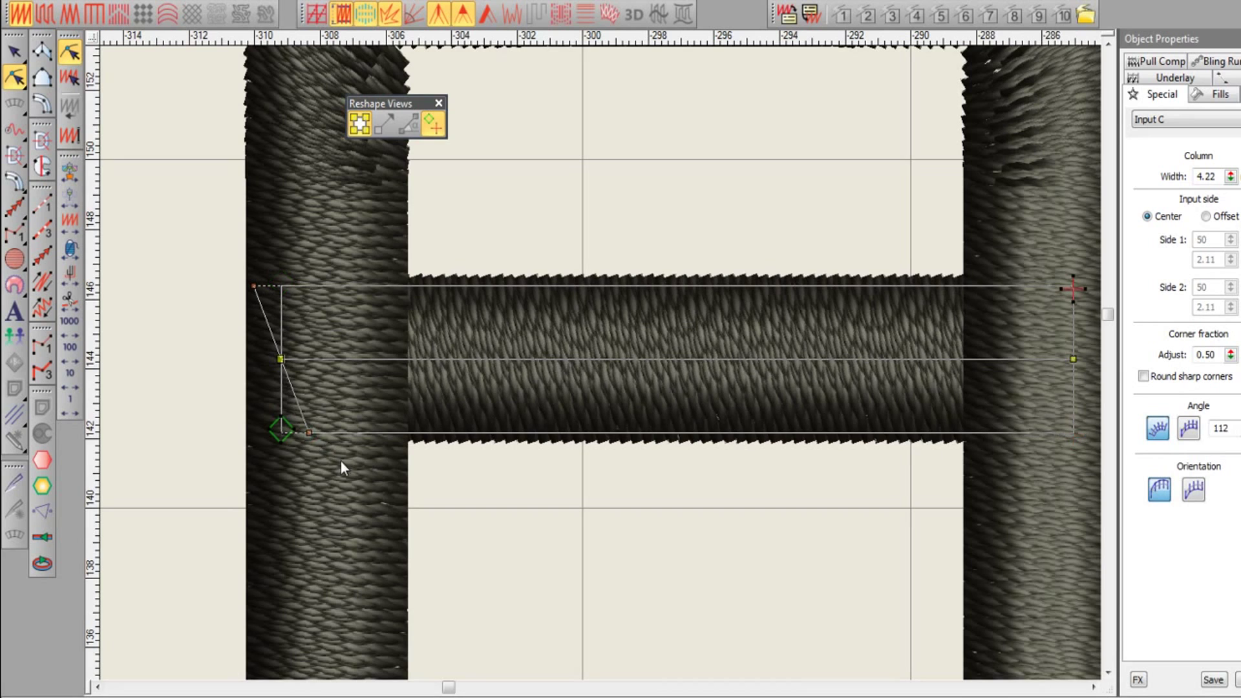
pyautogui.click(14, 51)
pyautogui.click(157, 252)
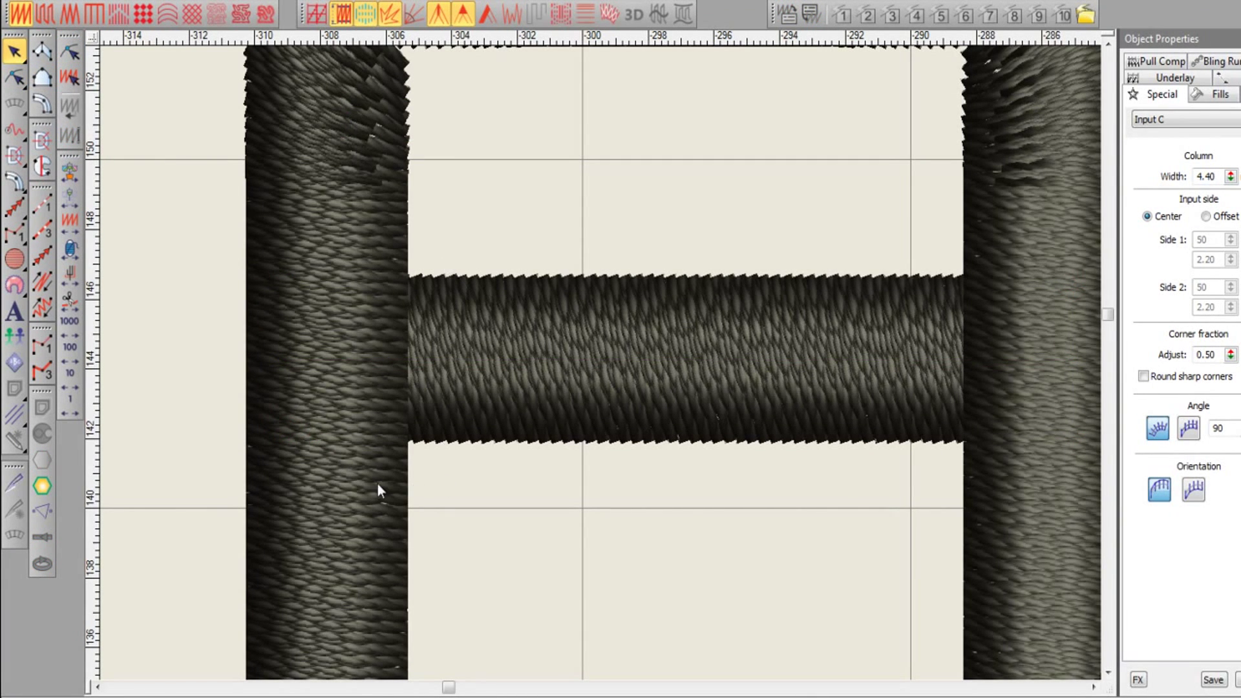
pyautogui.scroll(-2, 441, 506)
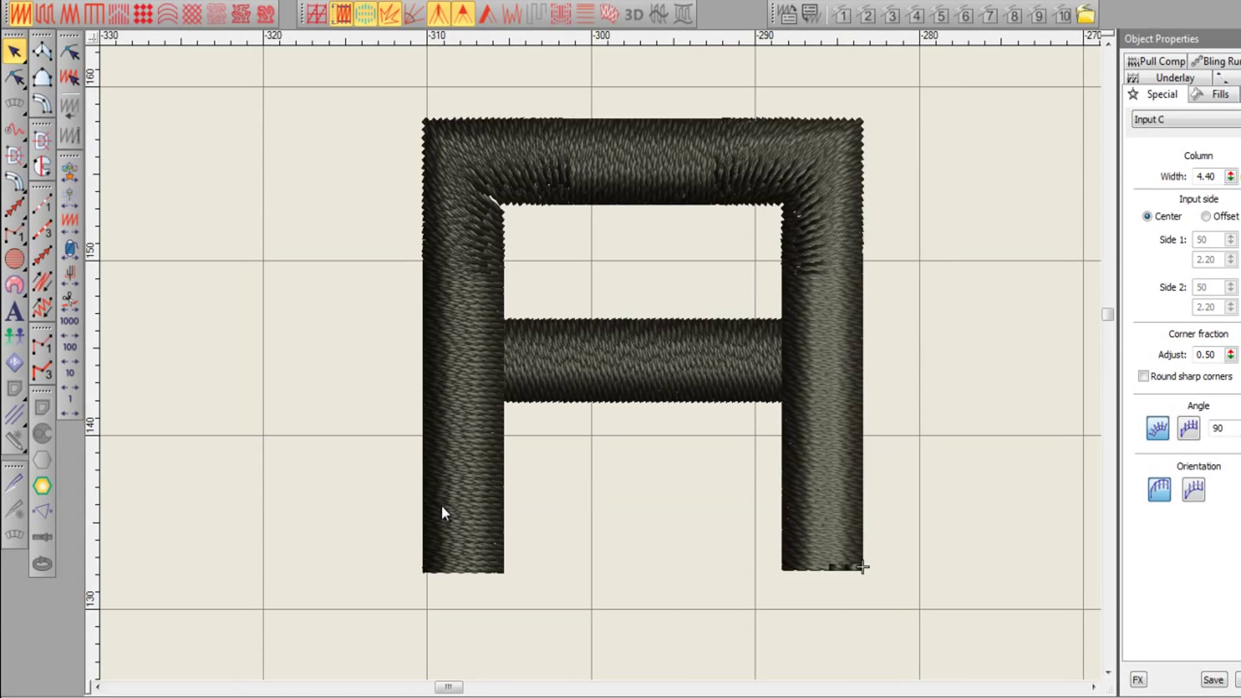
pyautogui.scroll(-2, 434, 491)
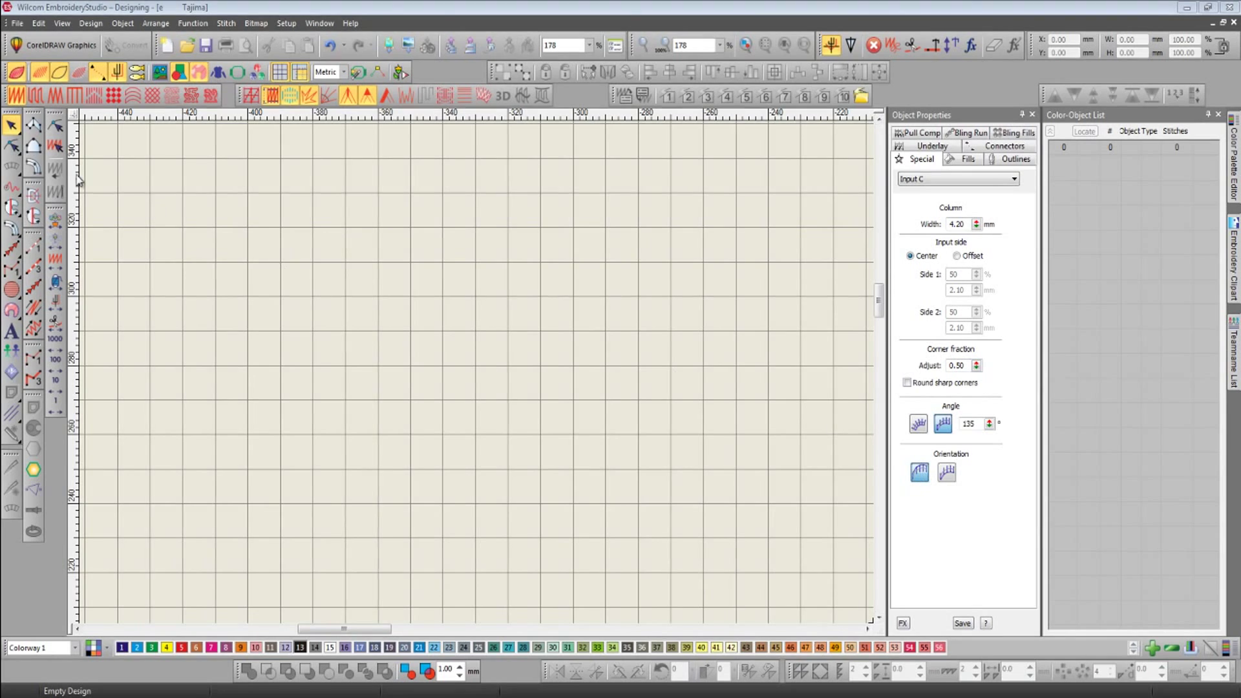
pyautogui.click(32, 166)
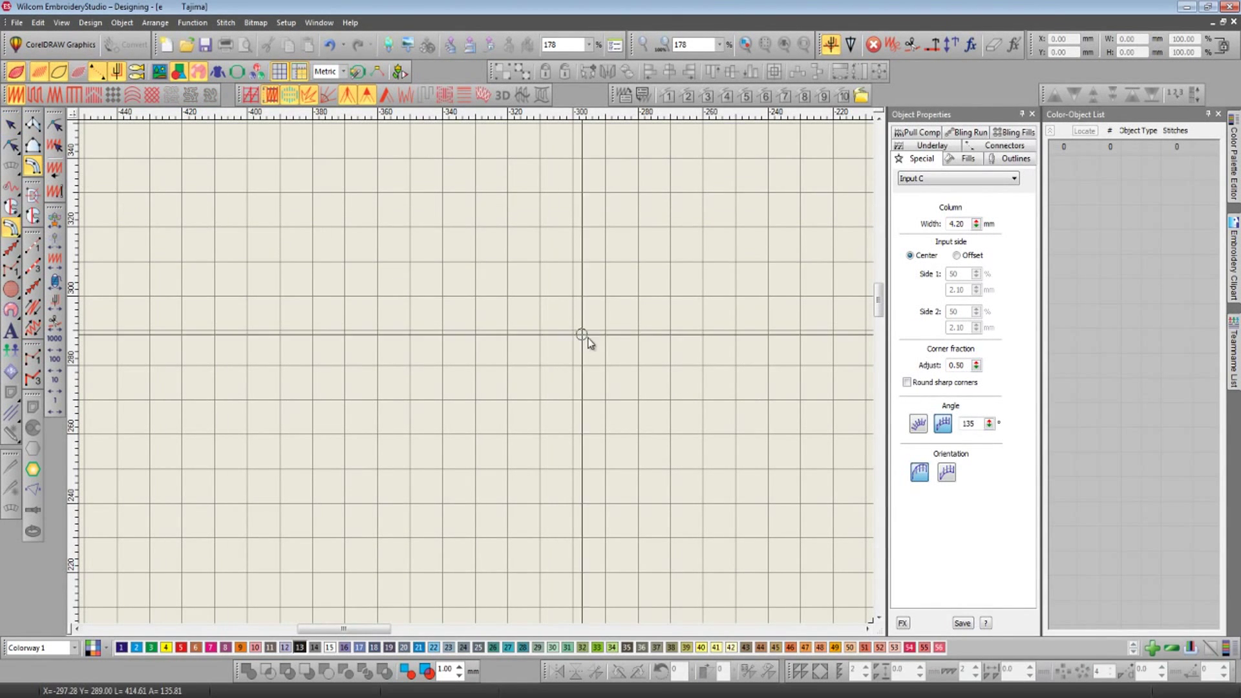
pyautogui.press('z')
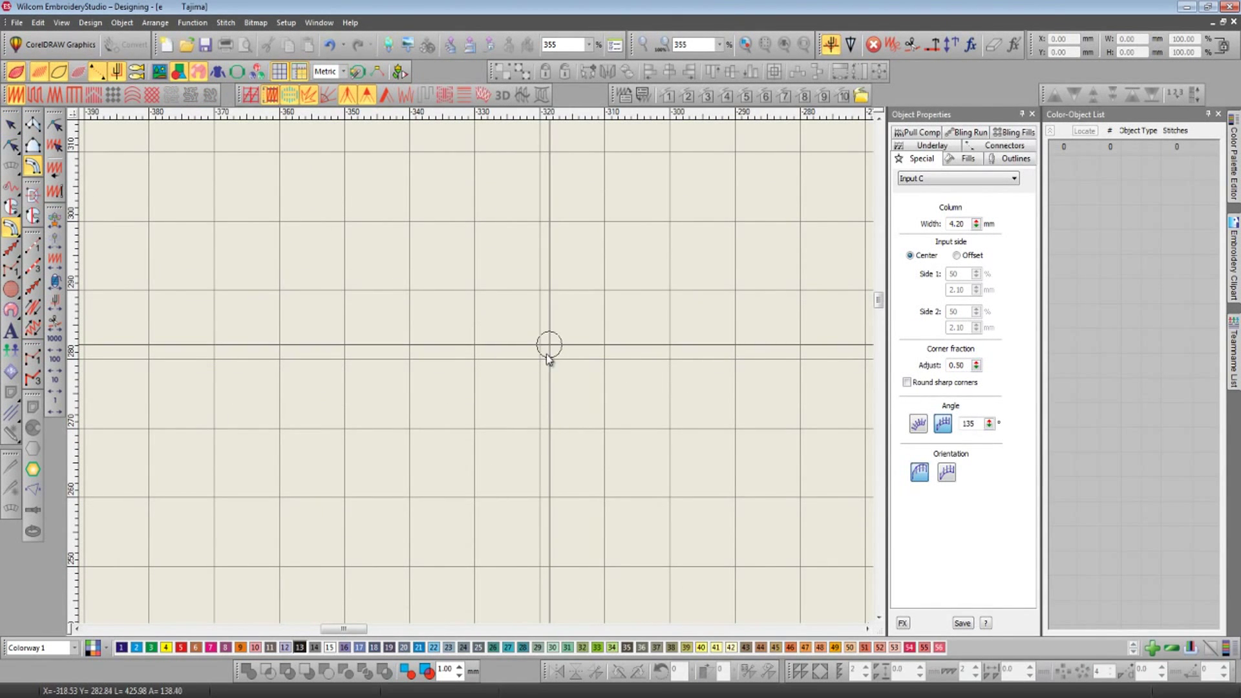
pyautogui.click(540, 357)
pyautogui.click(446, 247)
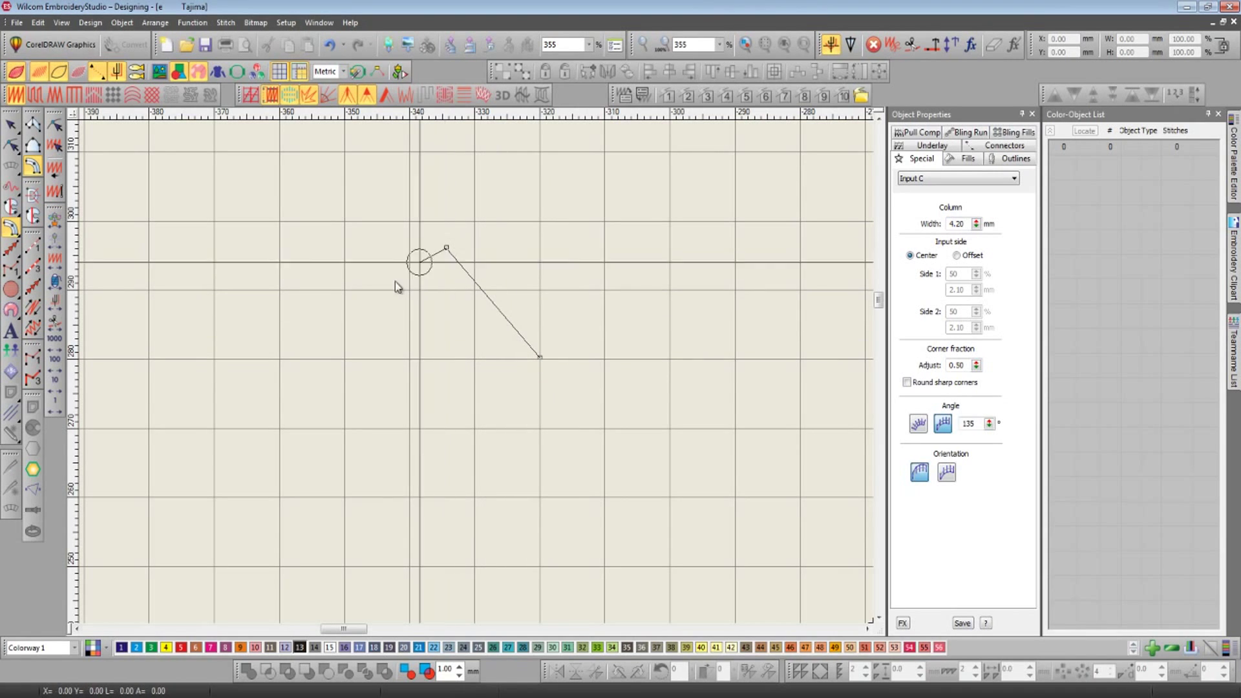
pyautogui.rightClick(336, 359)
pyautogui.click(379, 412)
pyautogui.click(501, 436)
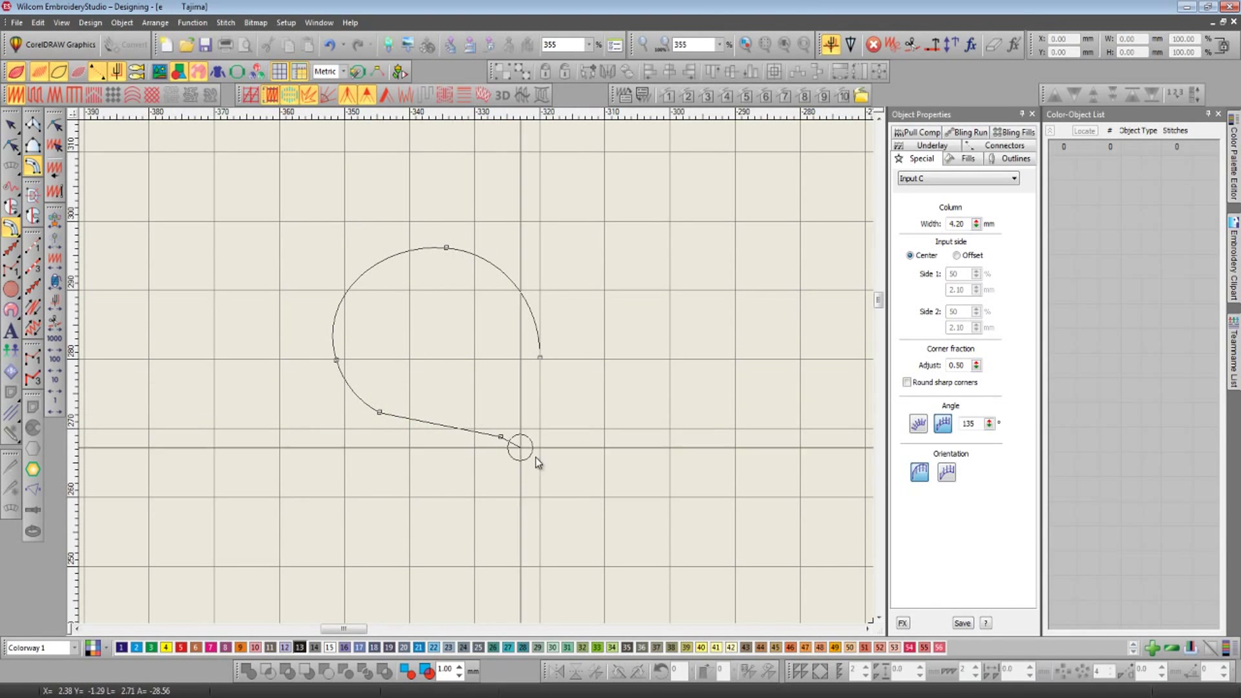
pyautogui.rightClick(544, 517)
pyautogui.click(398, 576)
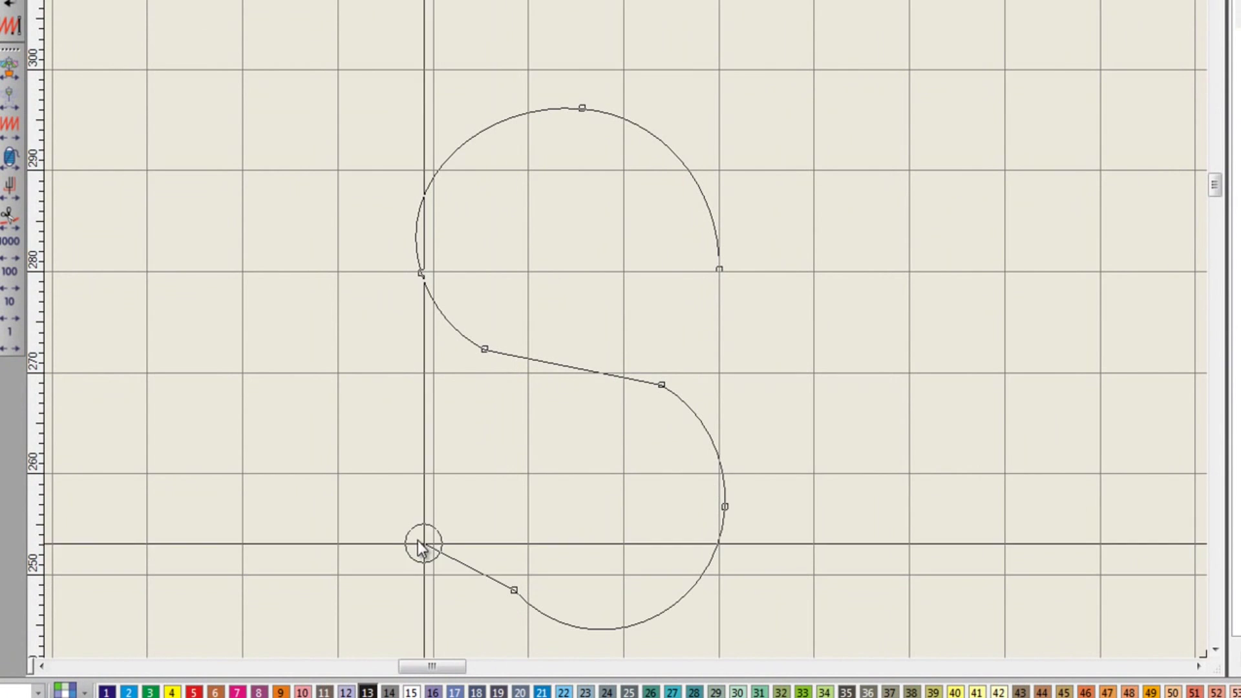
pyautogui.rightClick(410, 465)
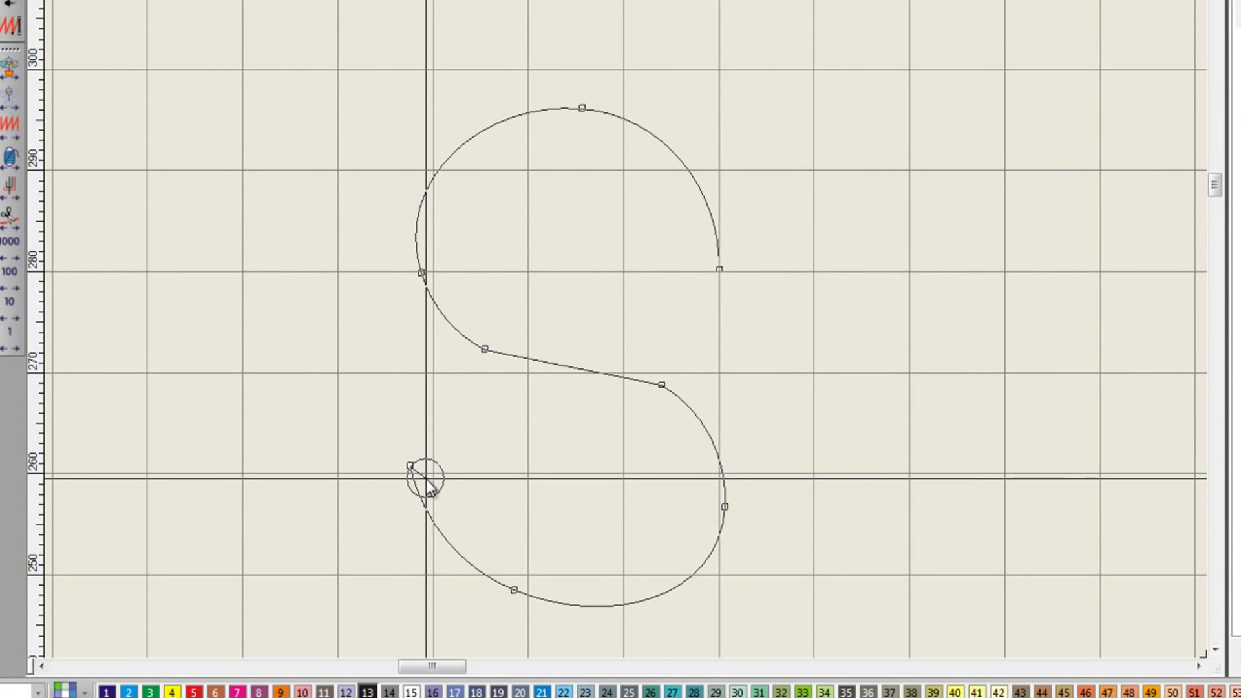
pyautogui.press('Return')
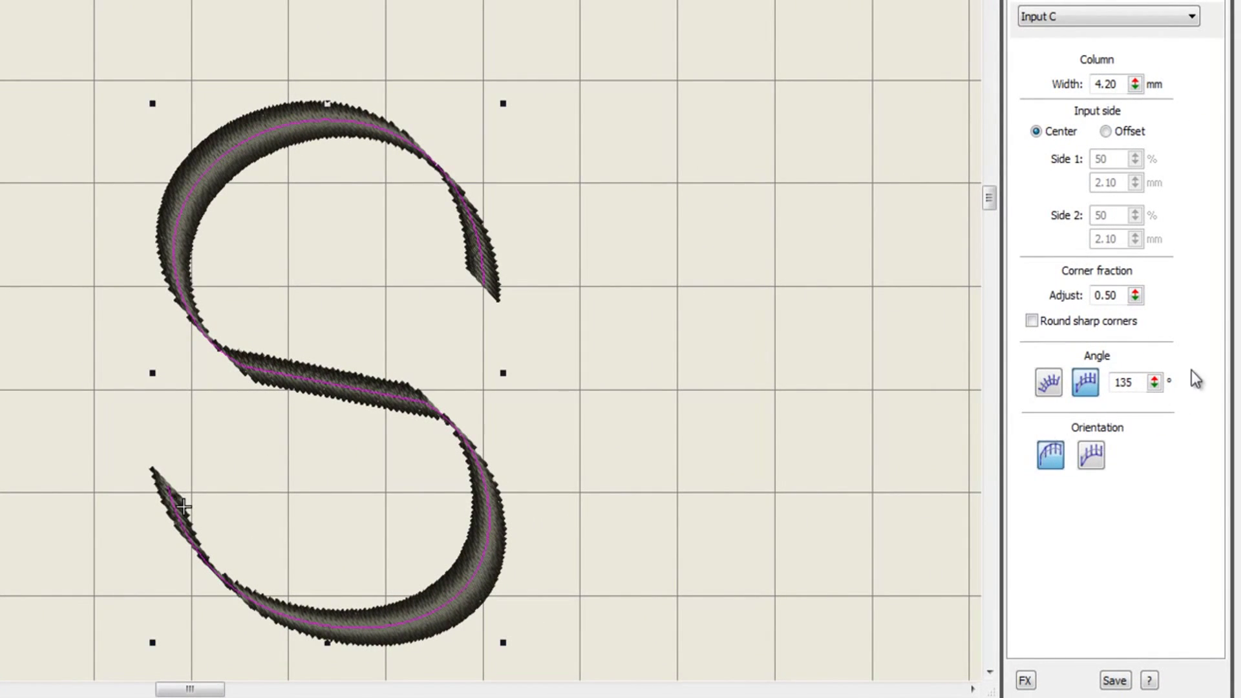
pyautogui.click(1154, 382)
pyautogui.moveTo(1079, 401); pyautogui.dragTo(1078, 289)
pyautogui.press('Delete')
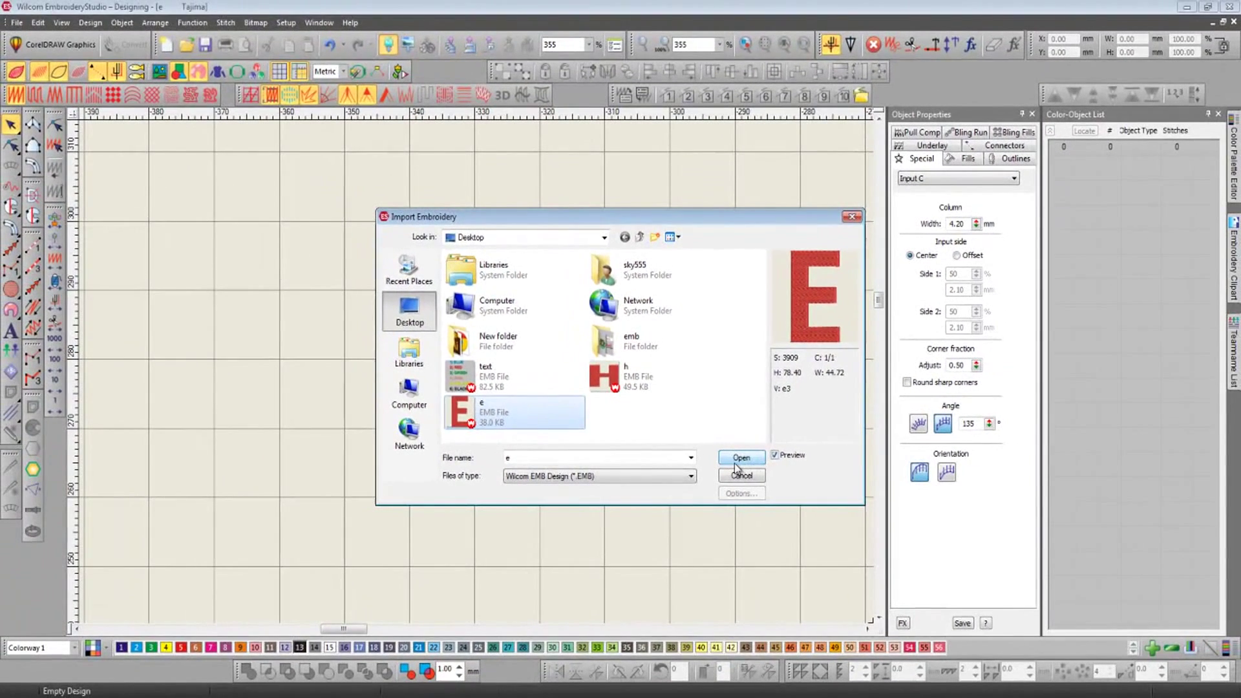
# - Import the red E design and create an outline around it with Outlines & Offsets
pyautogui.click(766, 456)
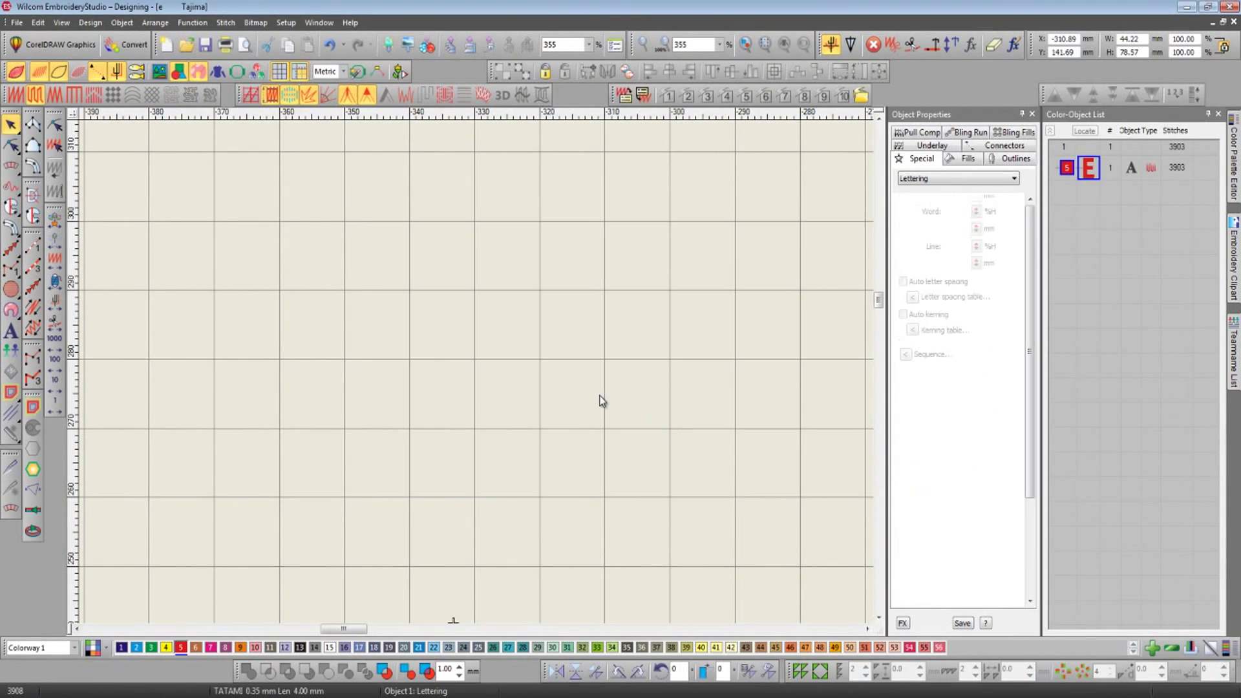
pyautogui.scroll(-3, 583, 395)
pyautogui.scroll(-2, 571, 411)
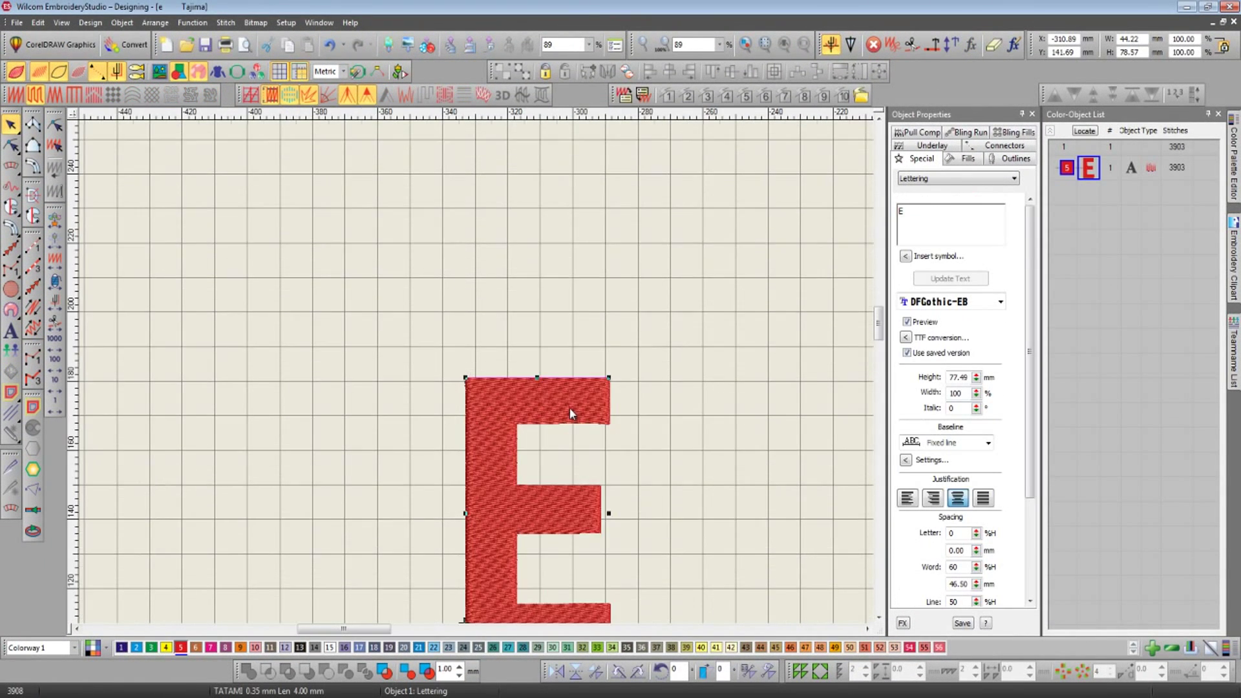
pyautogui.scroll(-3, 571, 408)
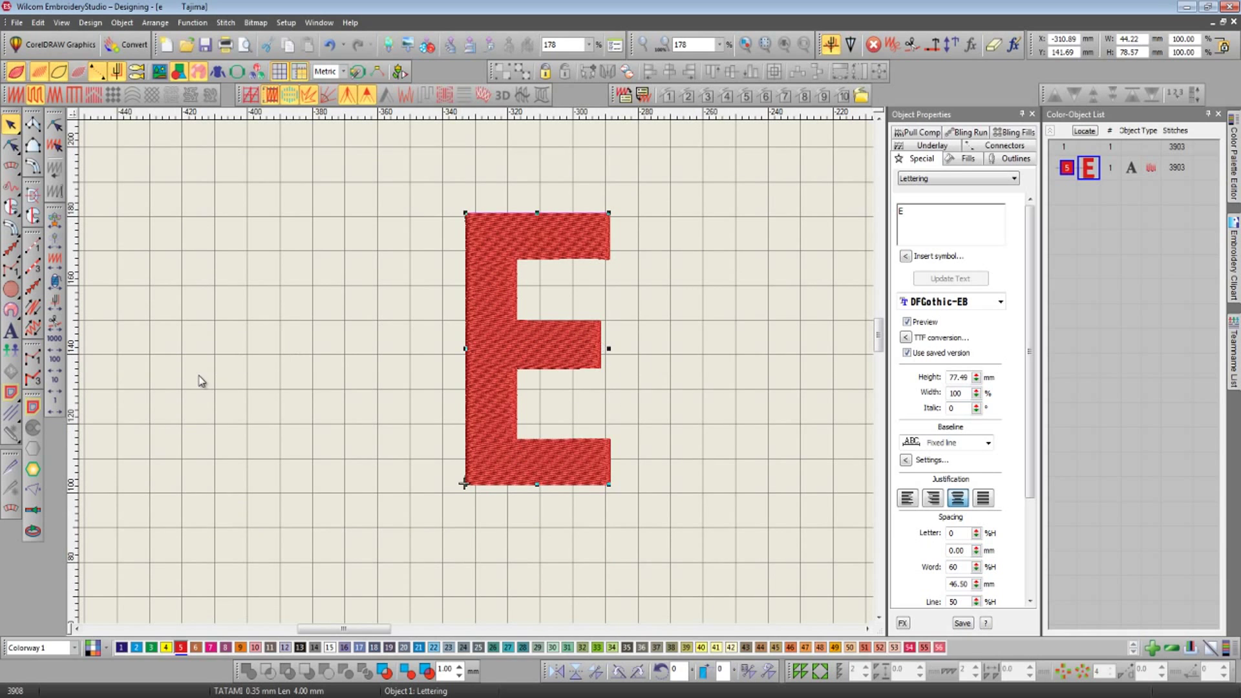
pyautogui.click(33, 406)
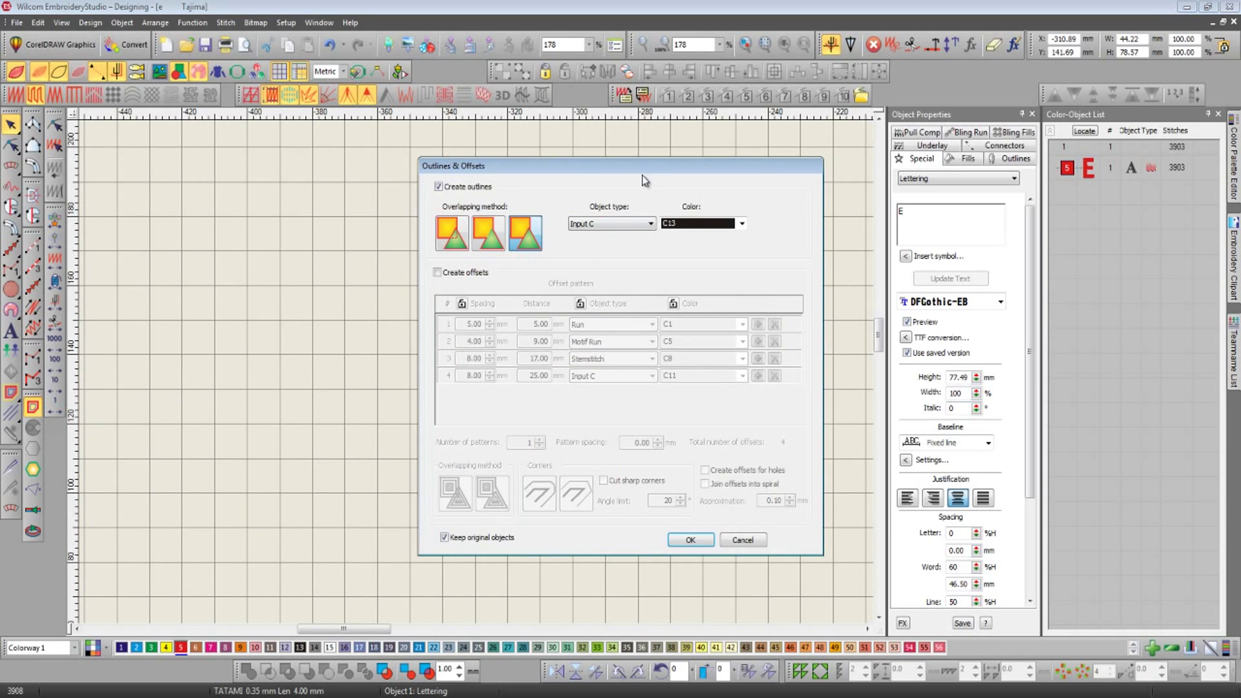
pyautogui.moveTo(643, 166); pyautogui.dragTo(965, 130)
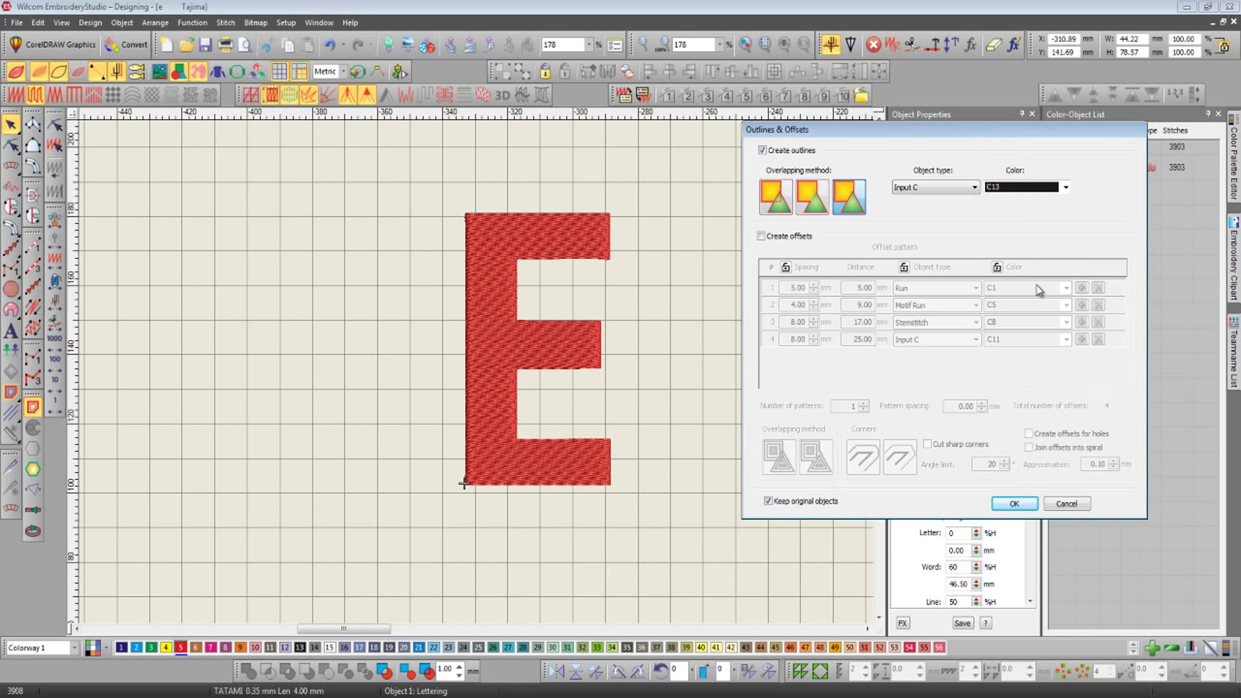
pyautogui.click(1014, 503)
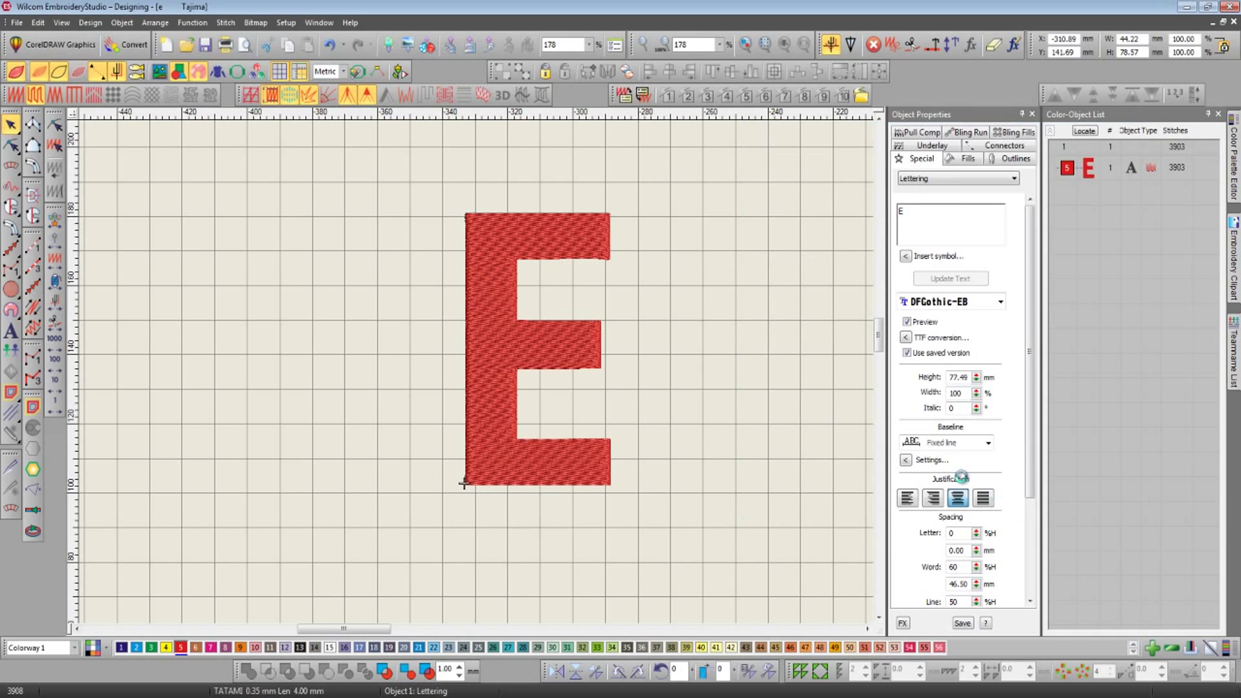
# - Adjust the E outline's stitch angle and widen the outline to 5.50 mm
pyautogui.click(618, 250)
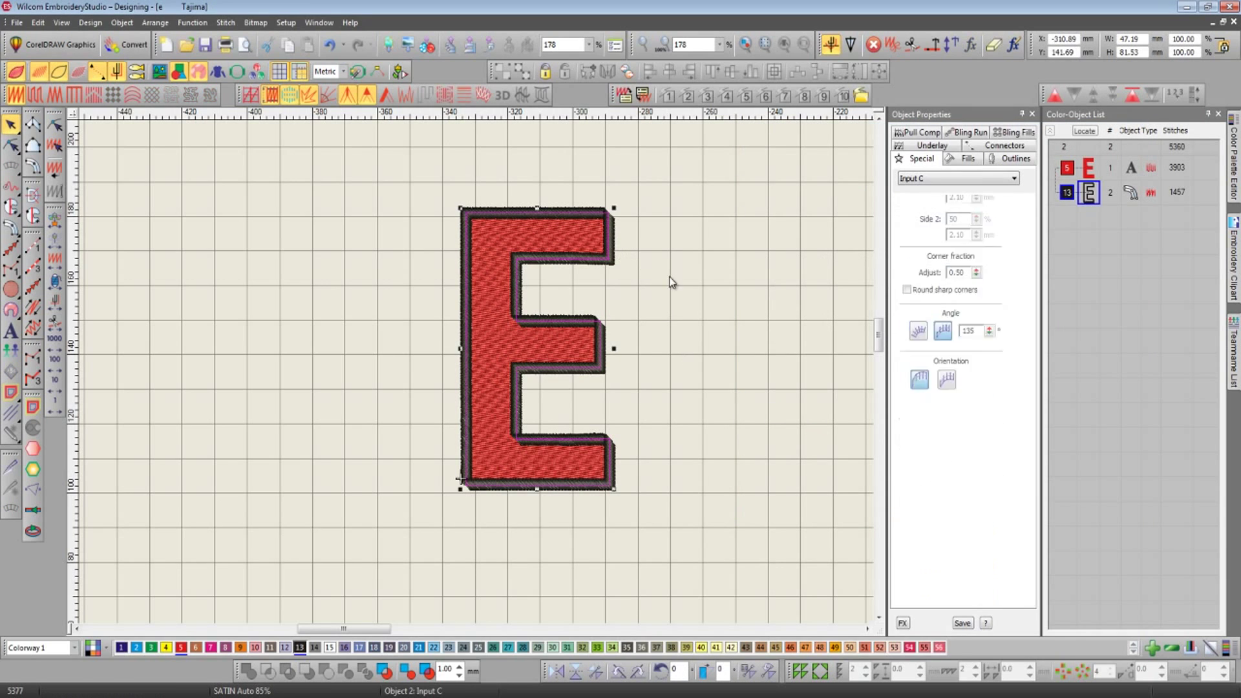
pyautogui.click(988, 424)
pyautogui.press('Return')
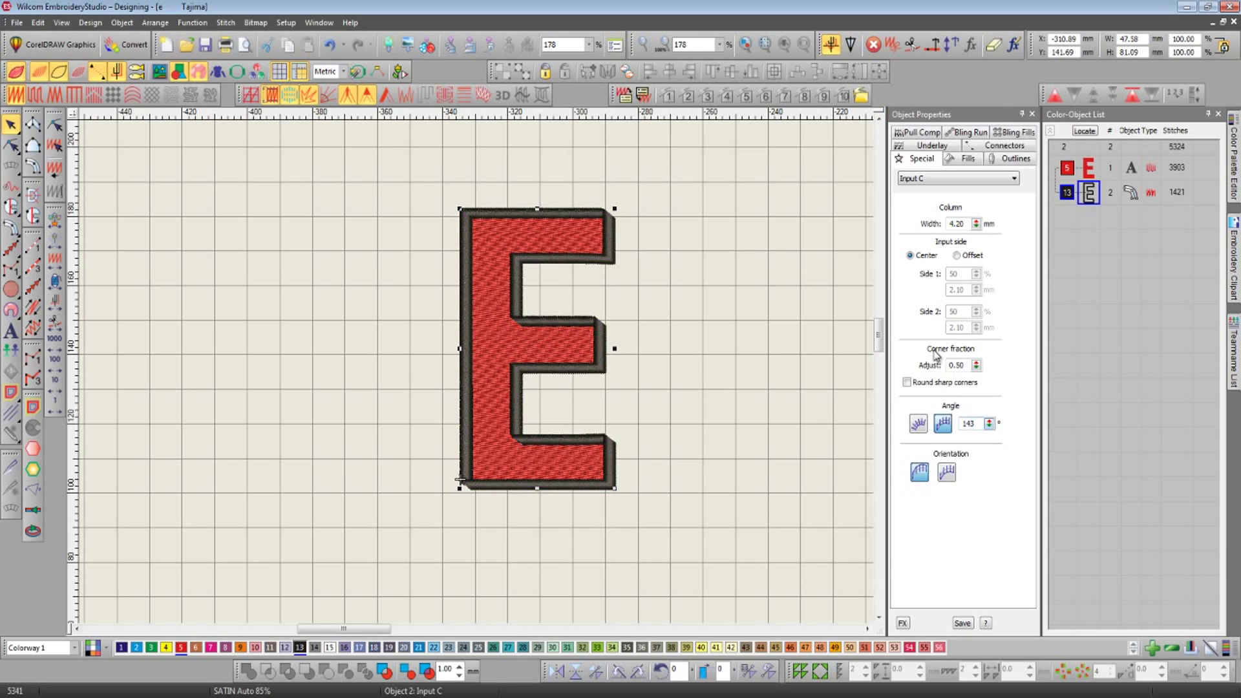
pyautogui.click(976, 224)
pyautogui.moveTo(914, 271); pyautogui.dragTo(913, 257)
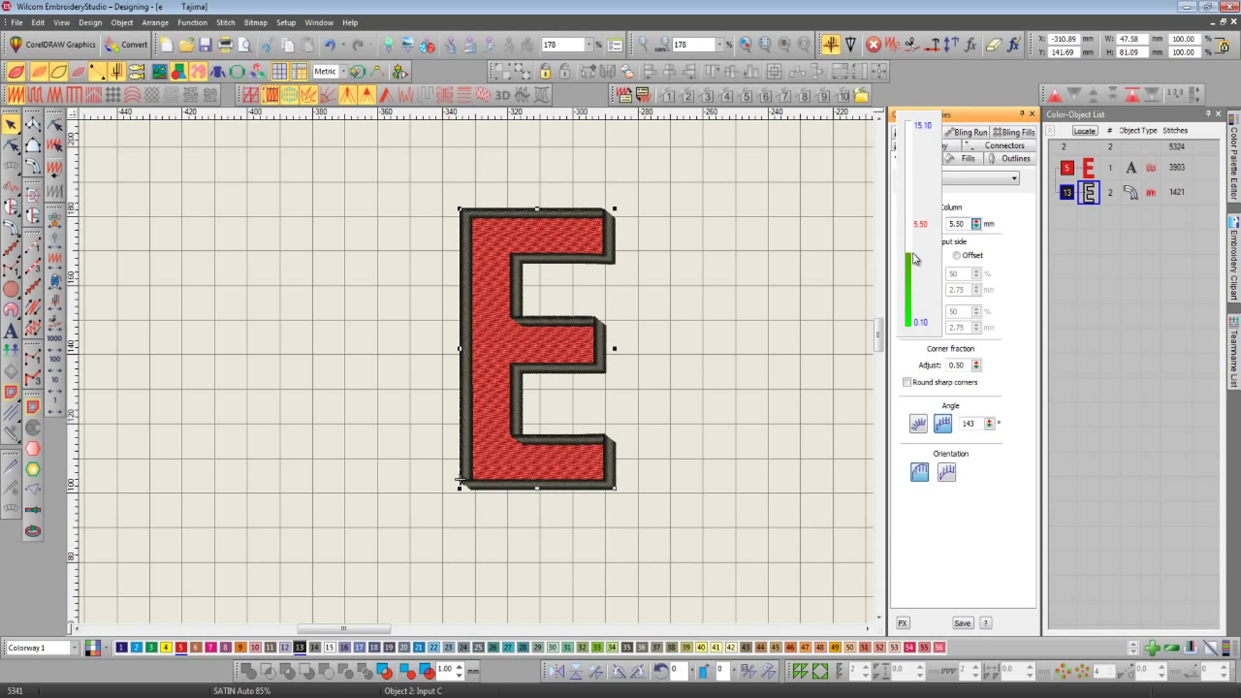
pyautogui.press('Return')
pyautogui.click(798, 354)
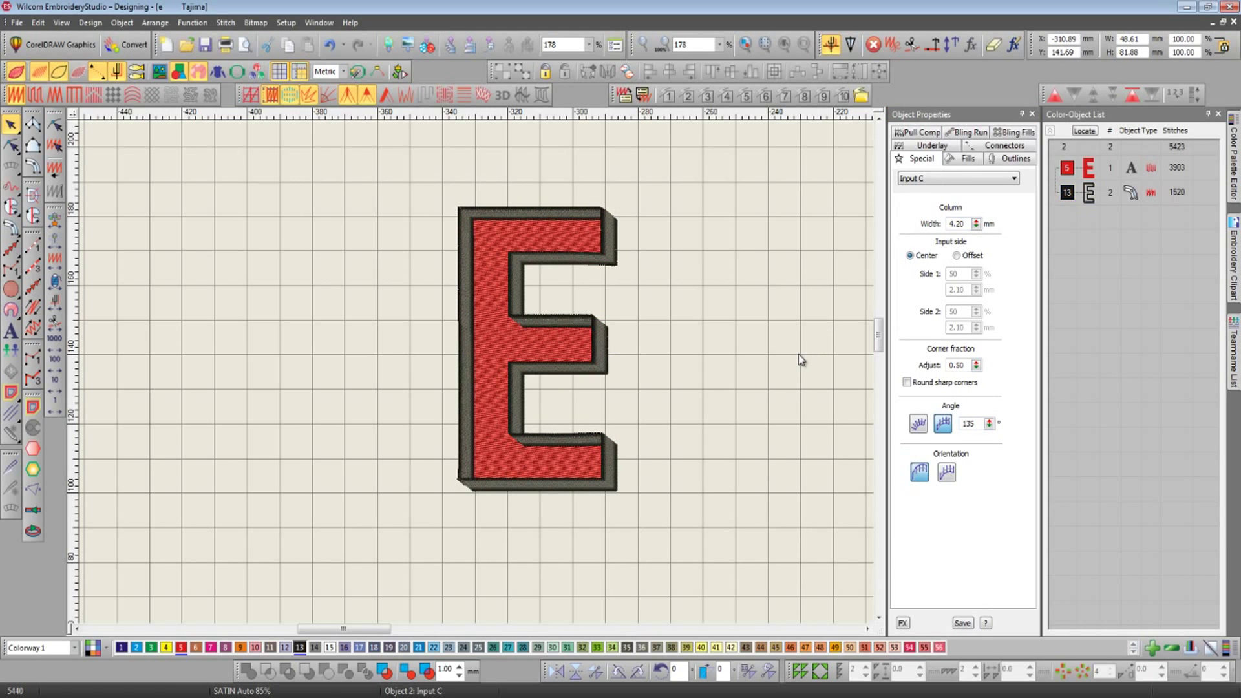
# - Inspect the outlined E up close, then select the E and its outline together
pyautogui.press('z')
pyautogui.hscroll(4, 781, 338)
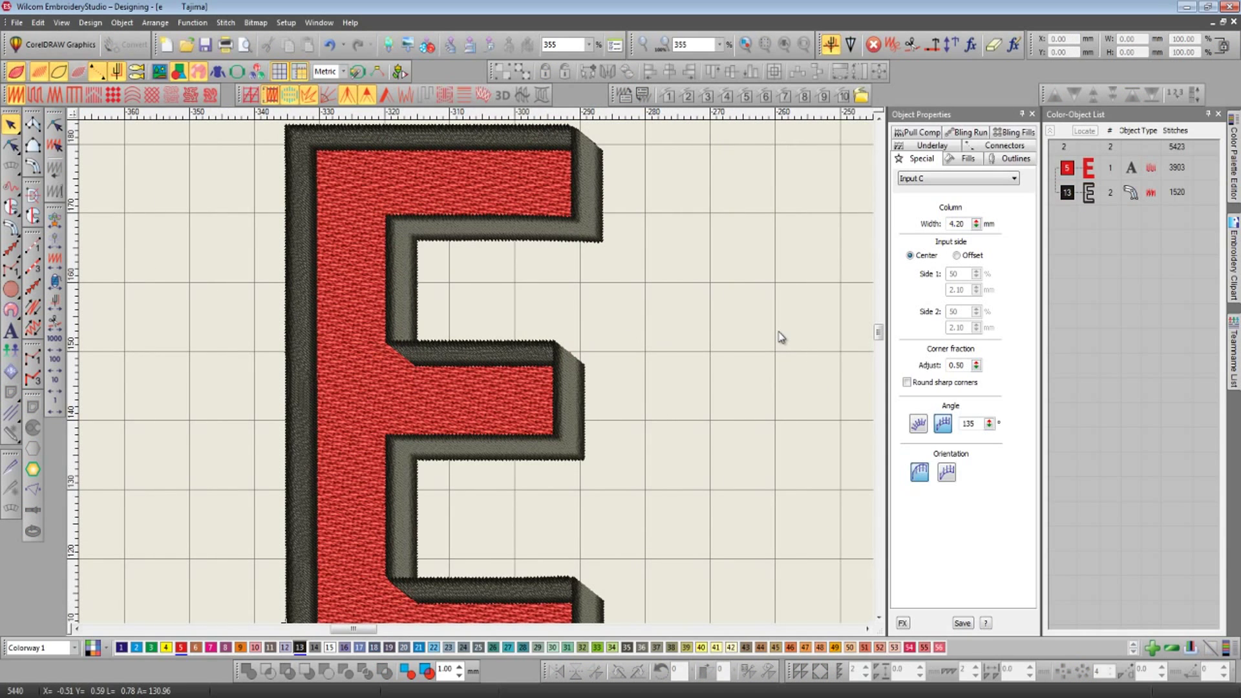
pyautogui.scroll(-2, 780, 388)
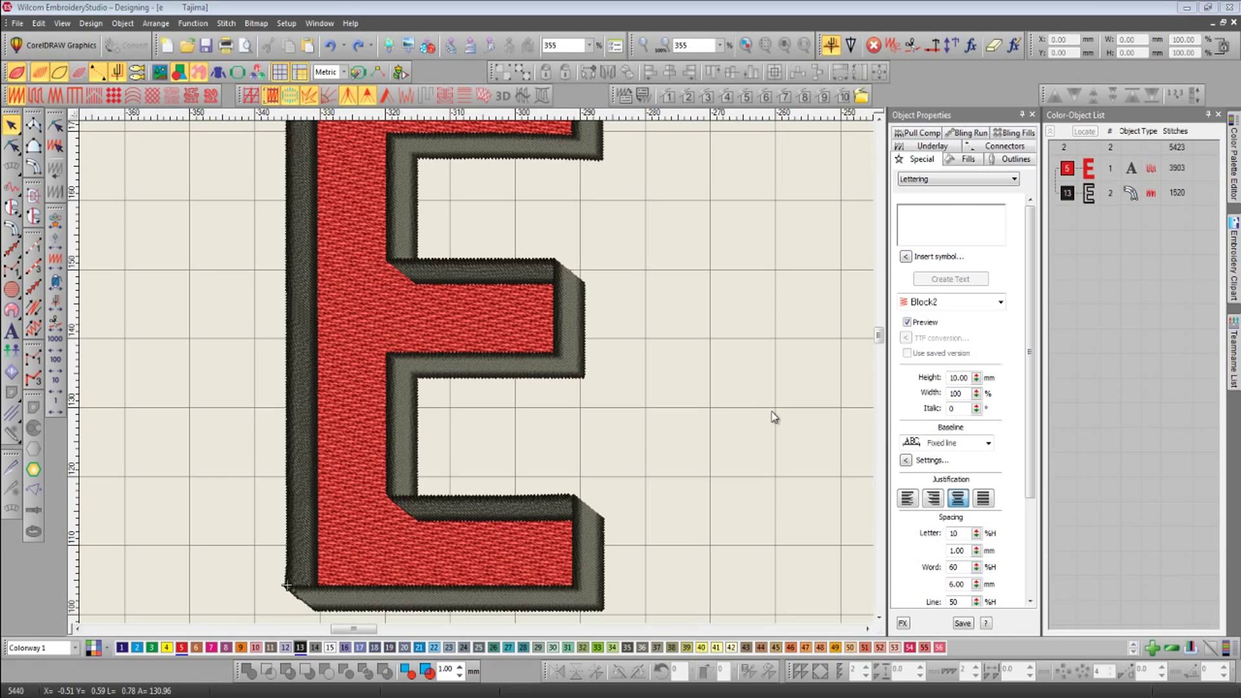
pyautogui.hotkey('shift', 'z')
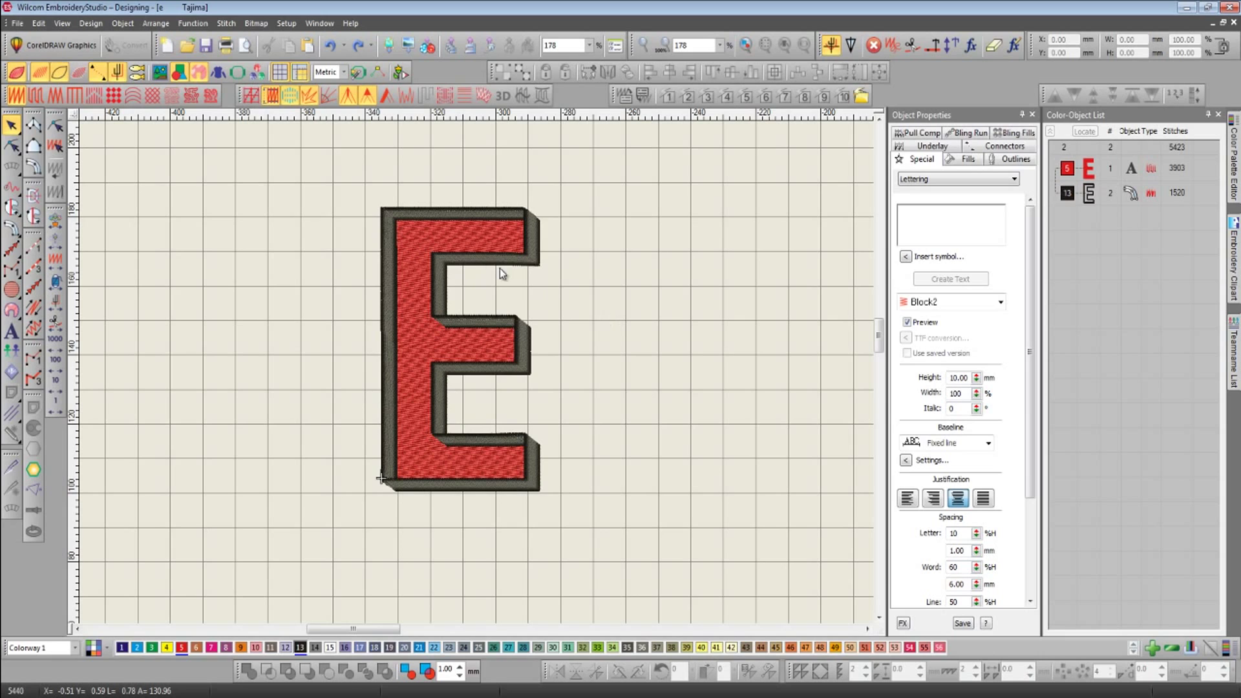
pyautogui.moveTo(317, 164); pyautogui.dragTo(627, 530)
# - Delete the E objects and import the MULTI lettering file into the empty design
pyautogui.press('Delete')
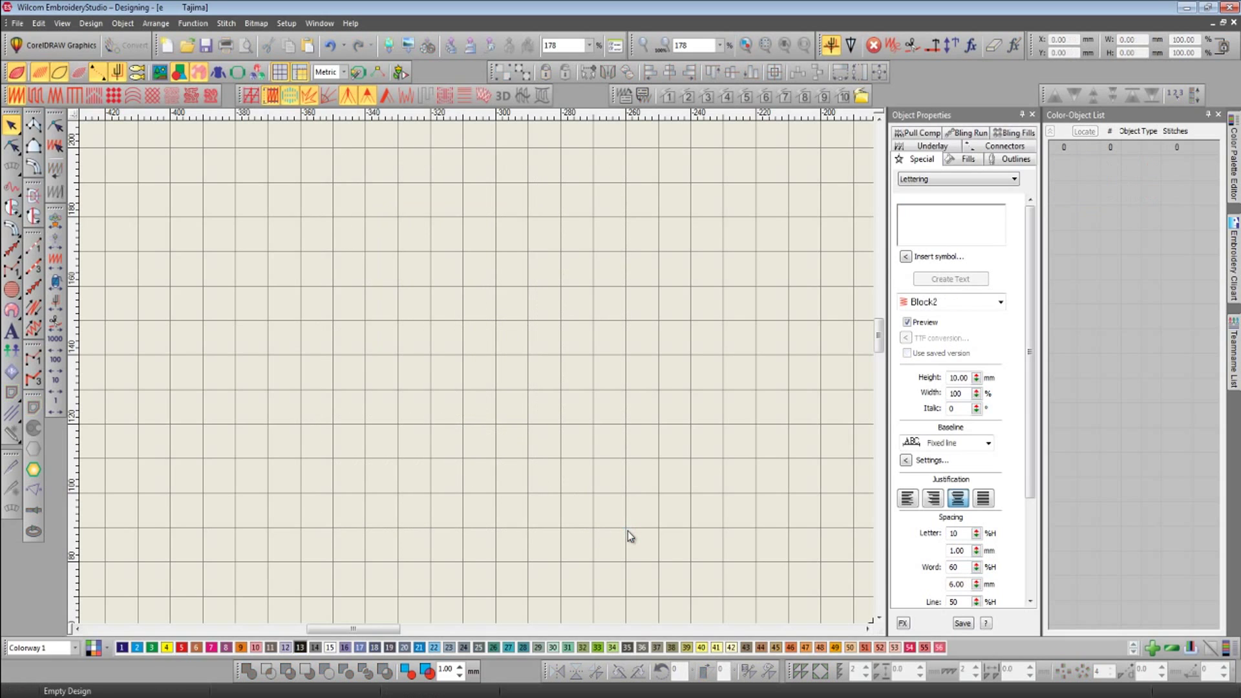
pyautogui.scroll(2, 614, 488)
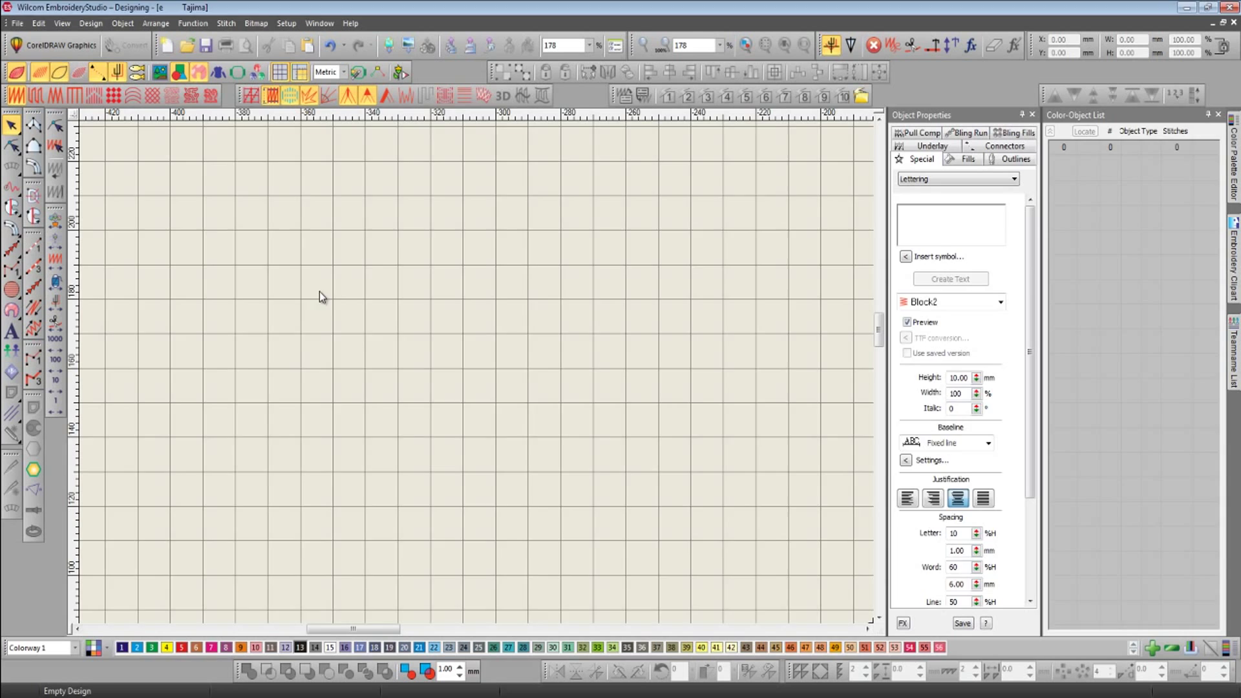
pyautogui.press('z')
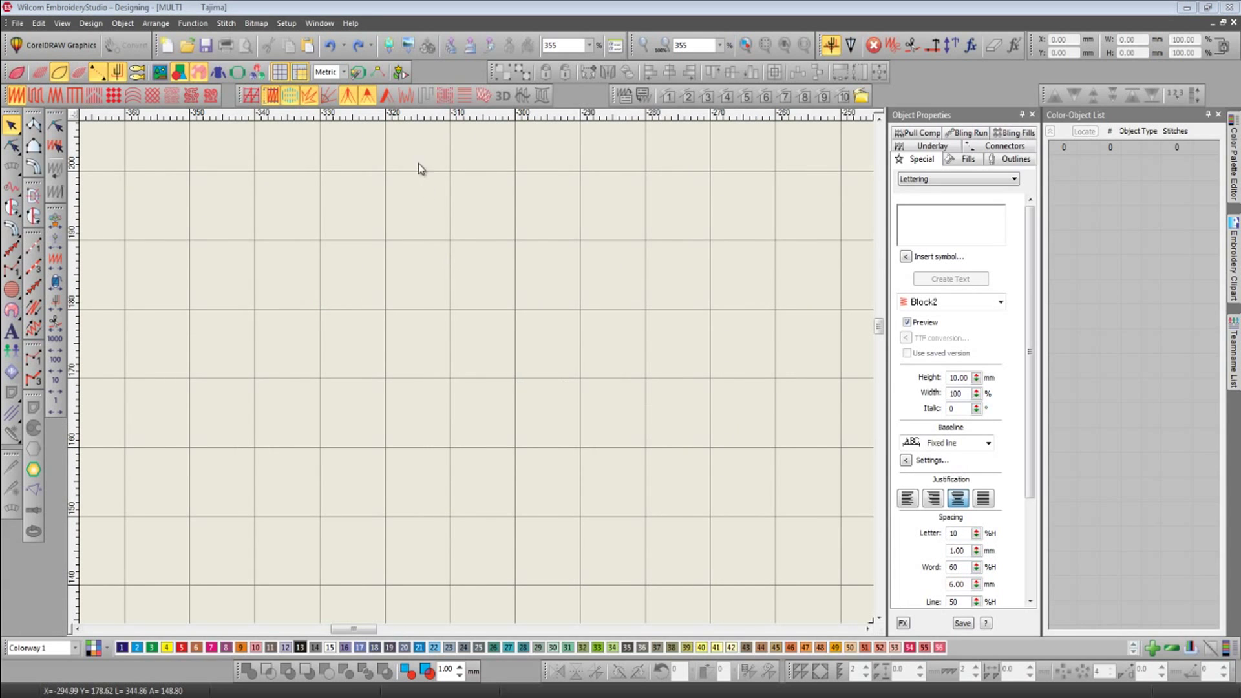
pyautogui.click(389, 46)
pyautogui.click(630, 412)
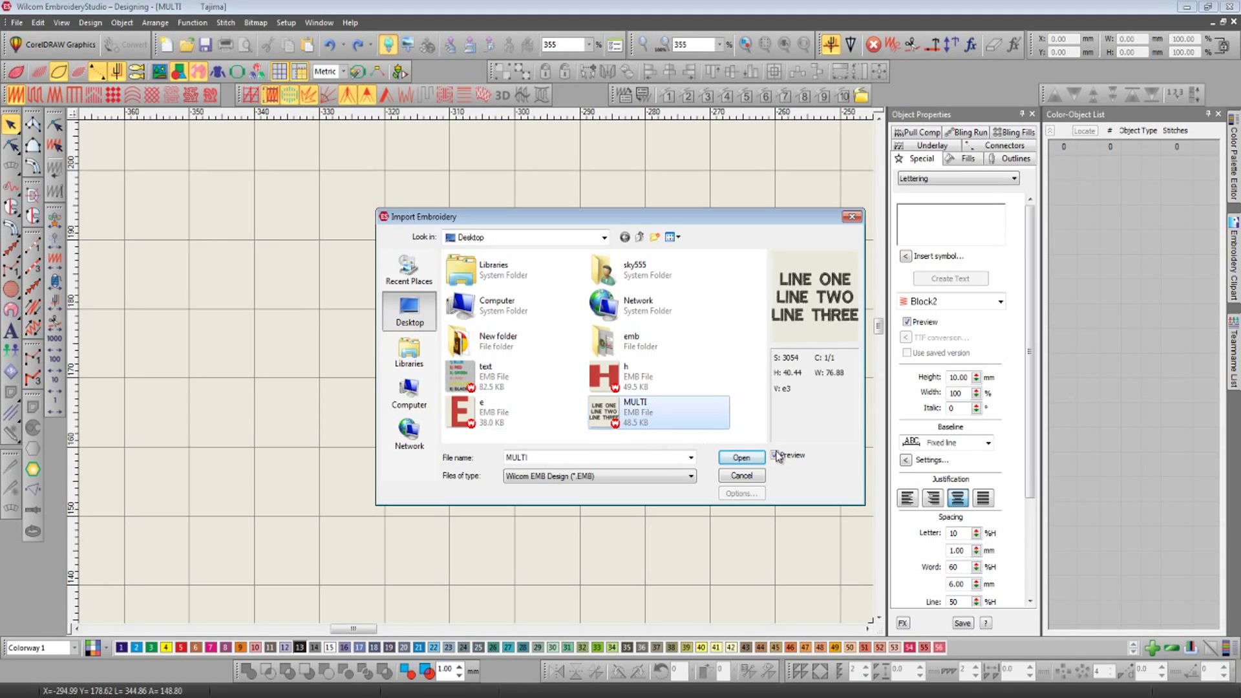
pyautogui.click(740, 457)
pyautogui.press('Escape')
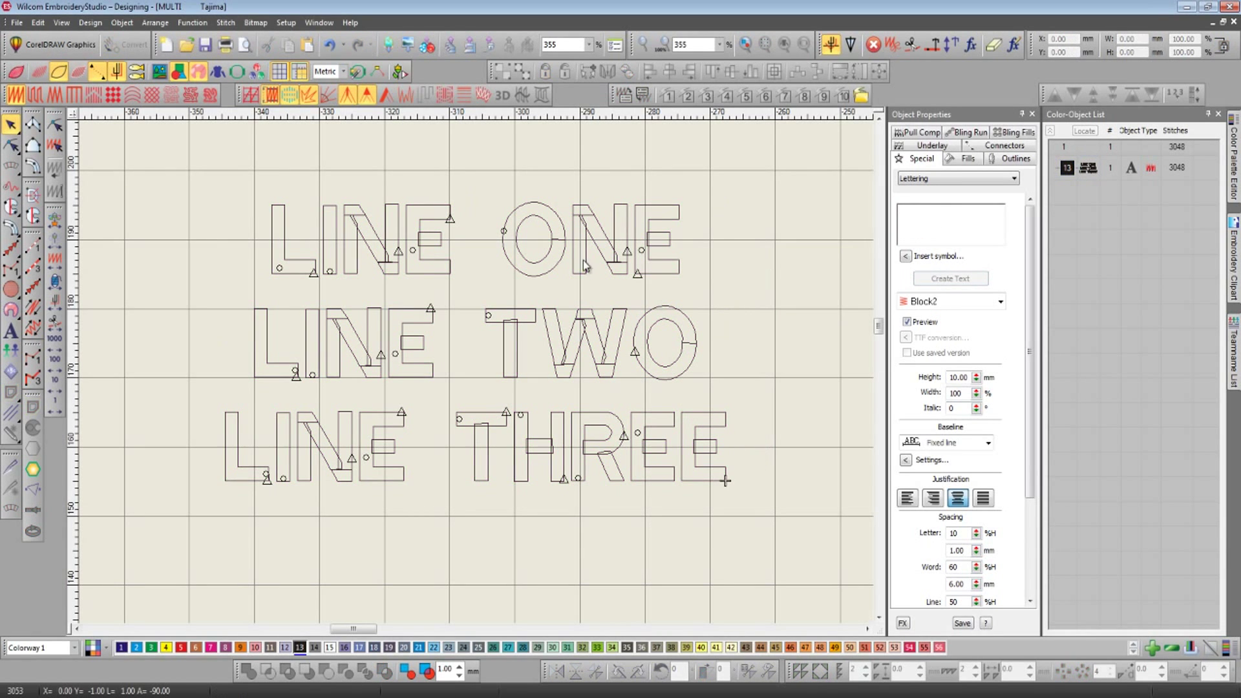
# - Reposition the three-line lettering and preview it in TrueView, outline and stitch views
pyautogui.moveTo(584, 265); pyautogui.dragTo(567, 295)
pyautogui.click(774, 345)
pyautogui.press('t')
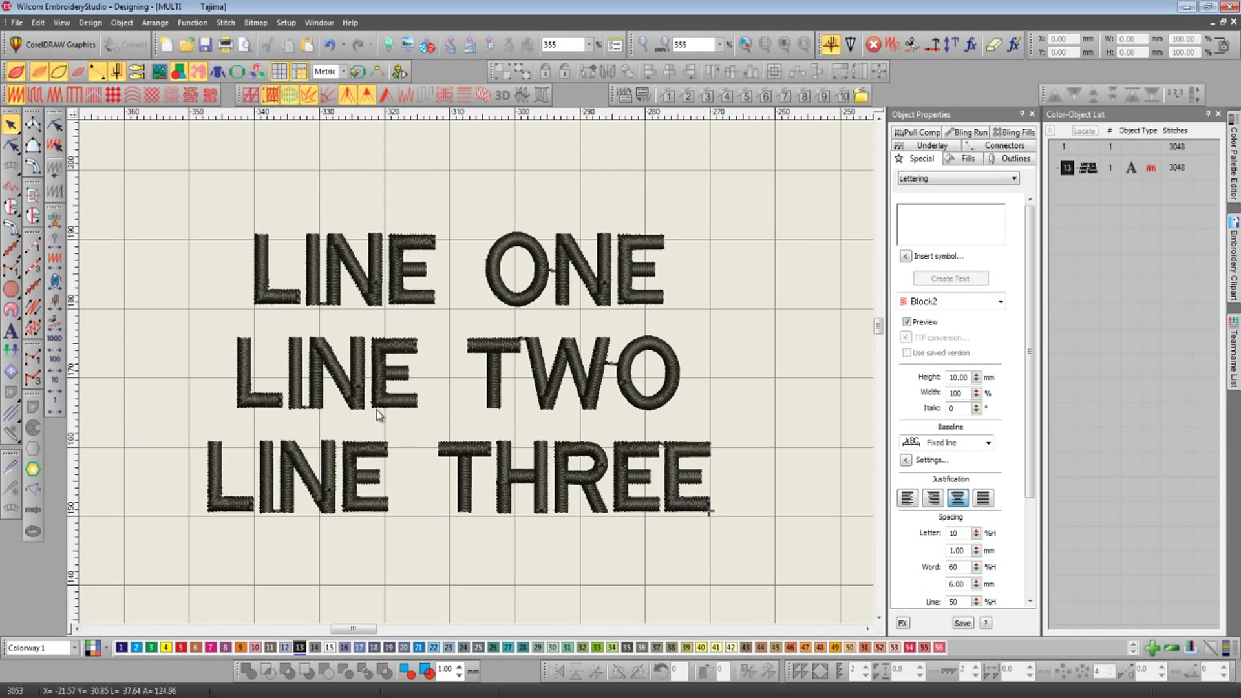
pyautogui.press('t')
pyautogui.press('s')
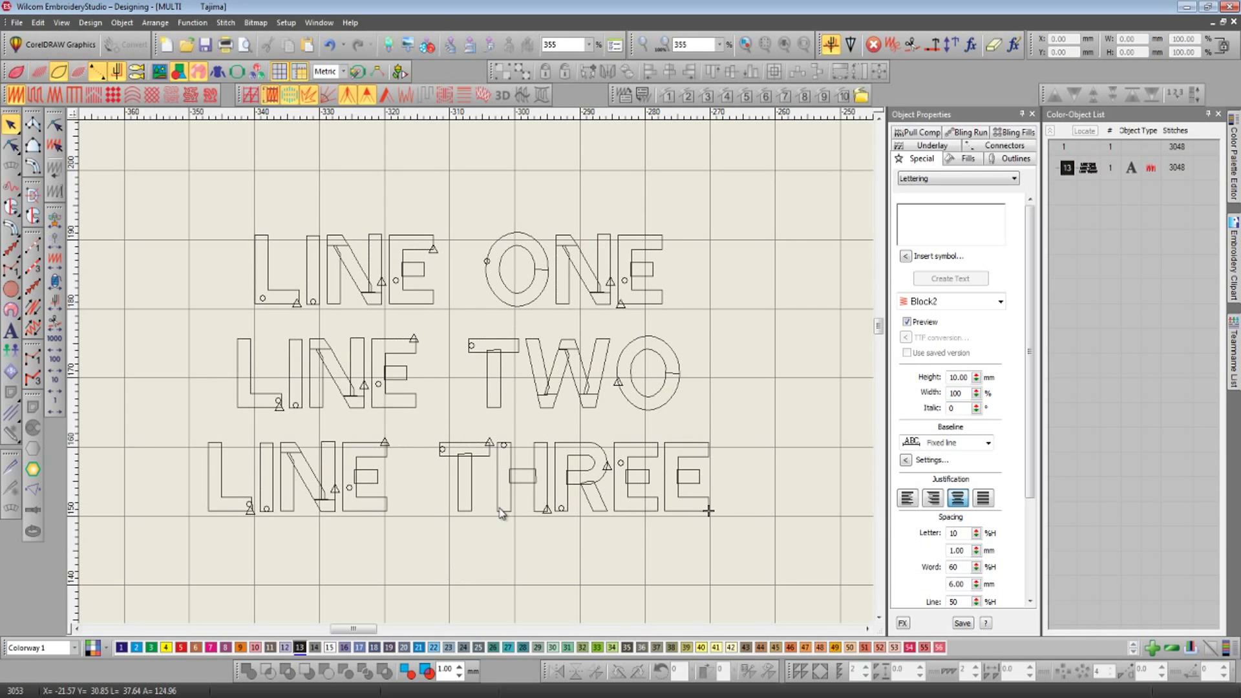
pyautogui.press('z')
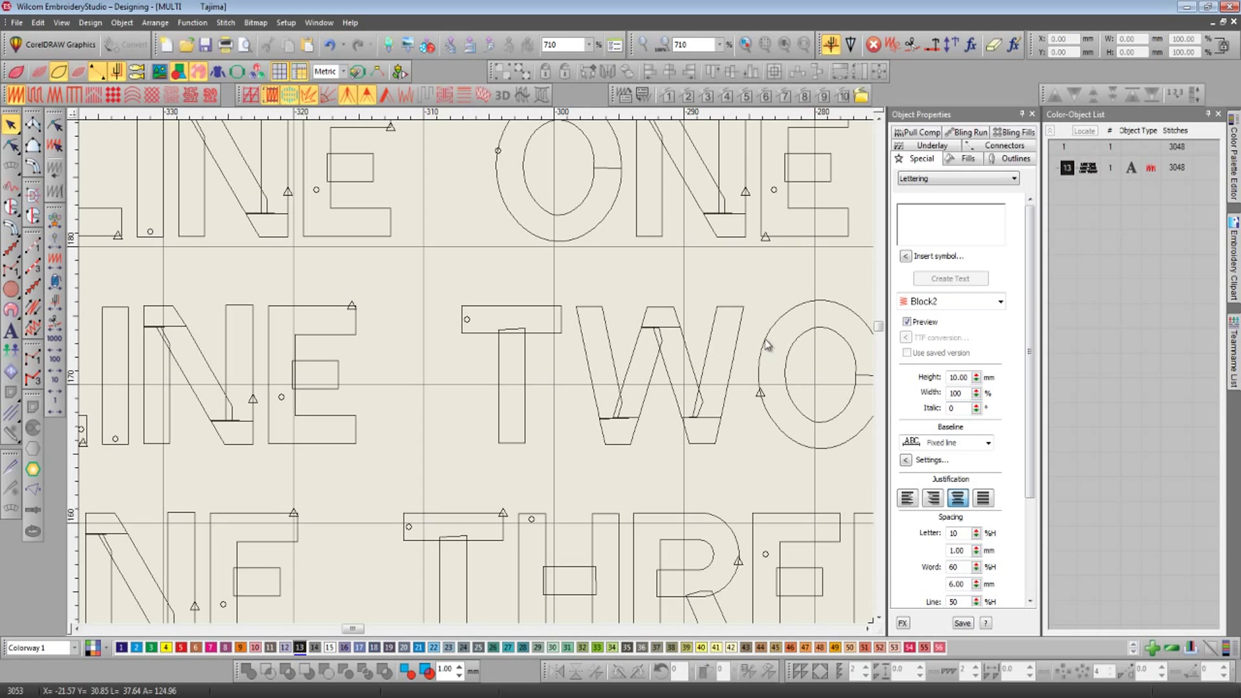
pyautogui.hotkey('shift', 'z')
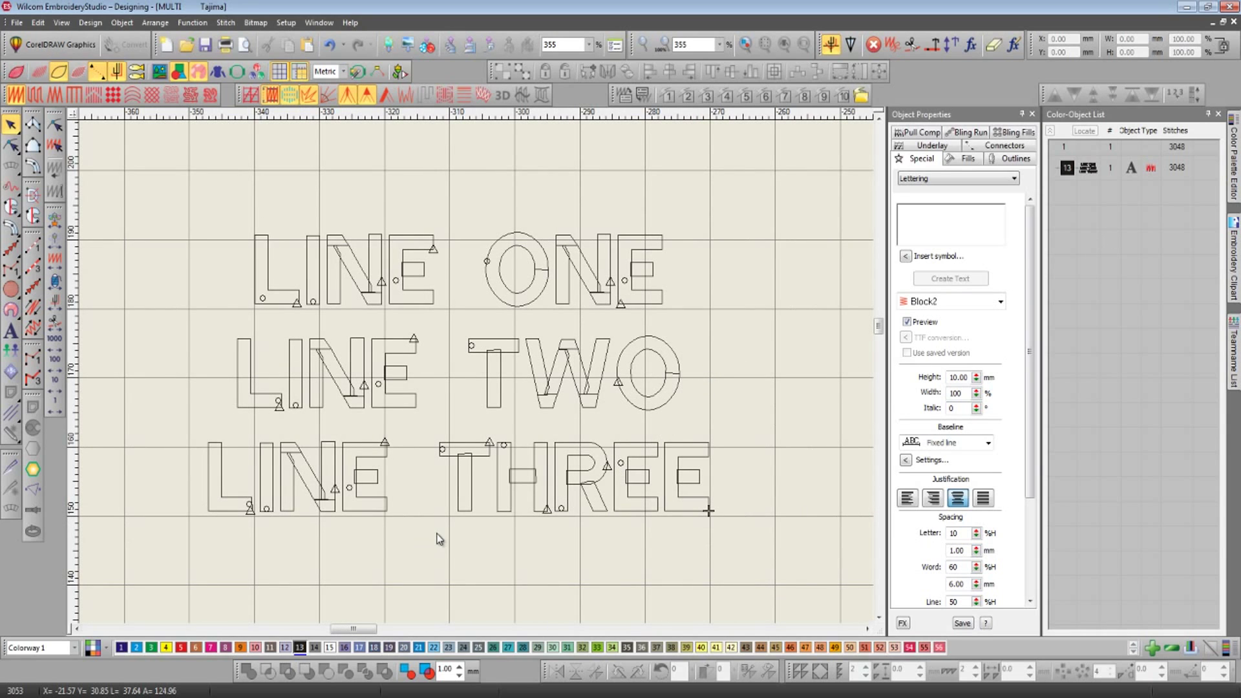
pyautogui.press('Return')
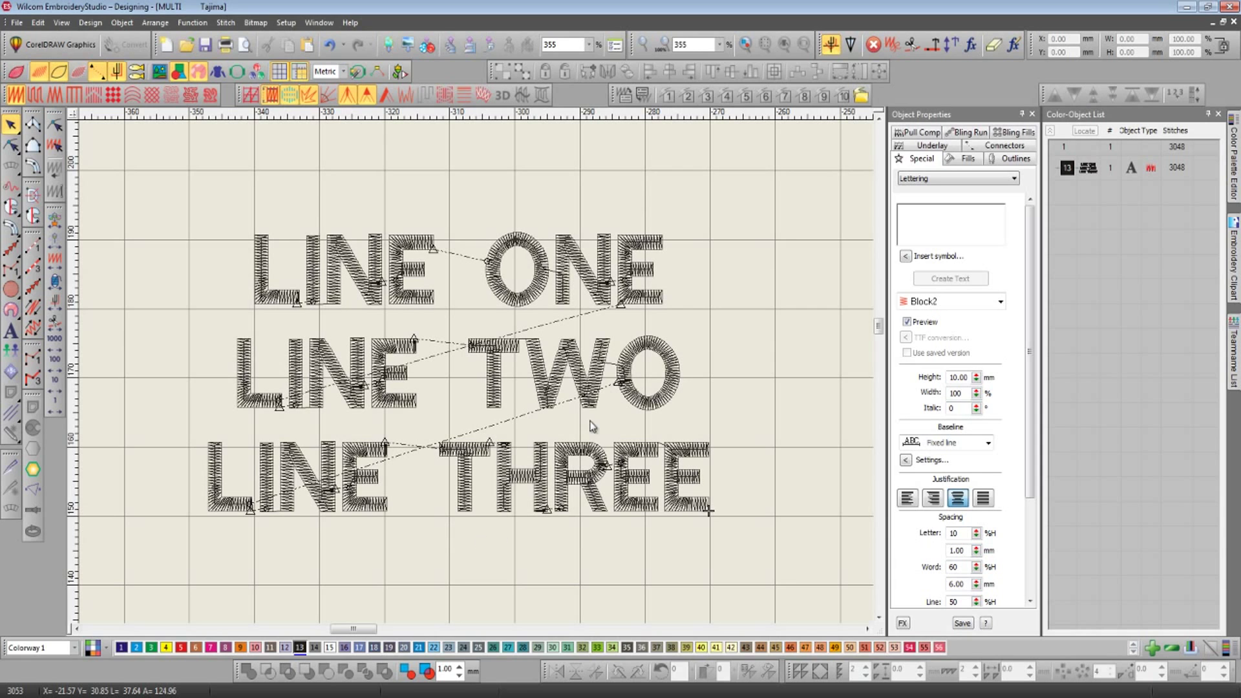
pyautogui.moveTo(537, 292); pyautogui.dragTo(563, 254)
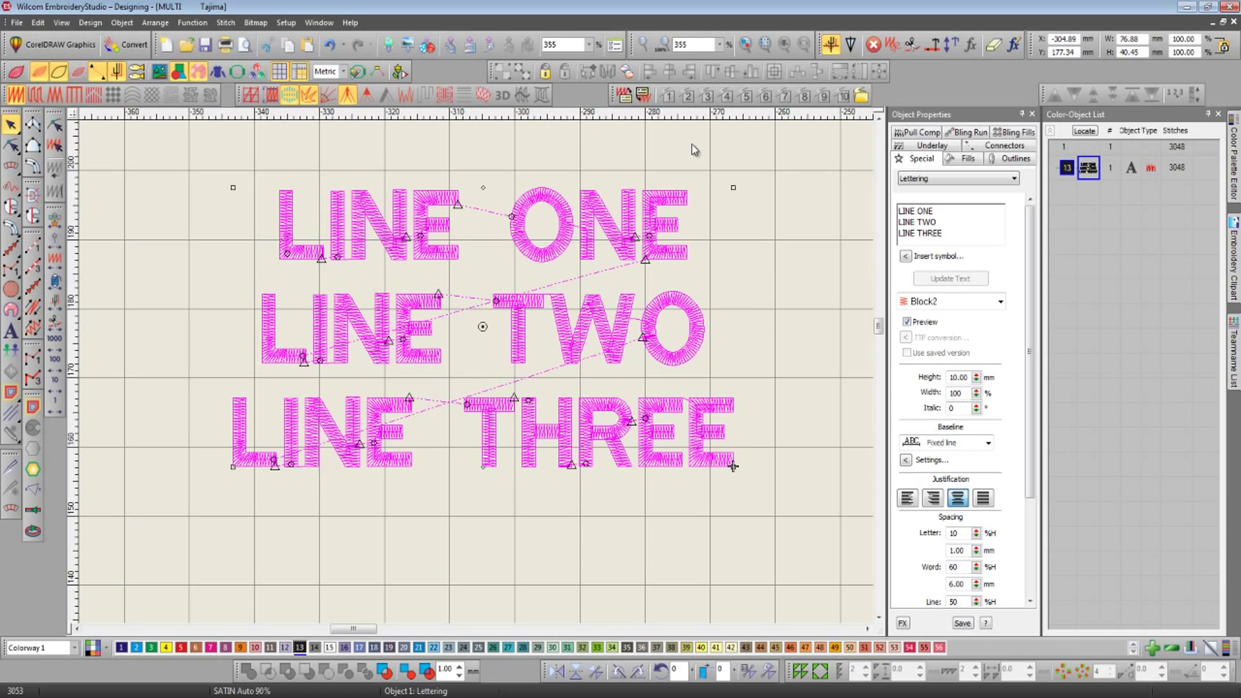
# - Break the lettering apart into LINE ONE, LINE TWO and LINE THREE, checking each line
pyautogui.click(628, 73)
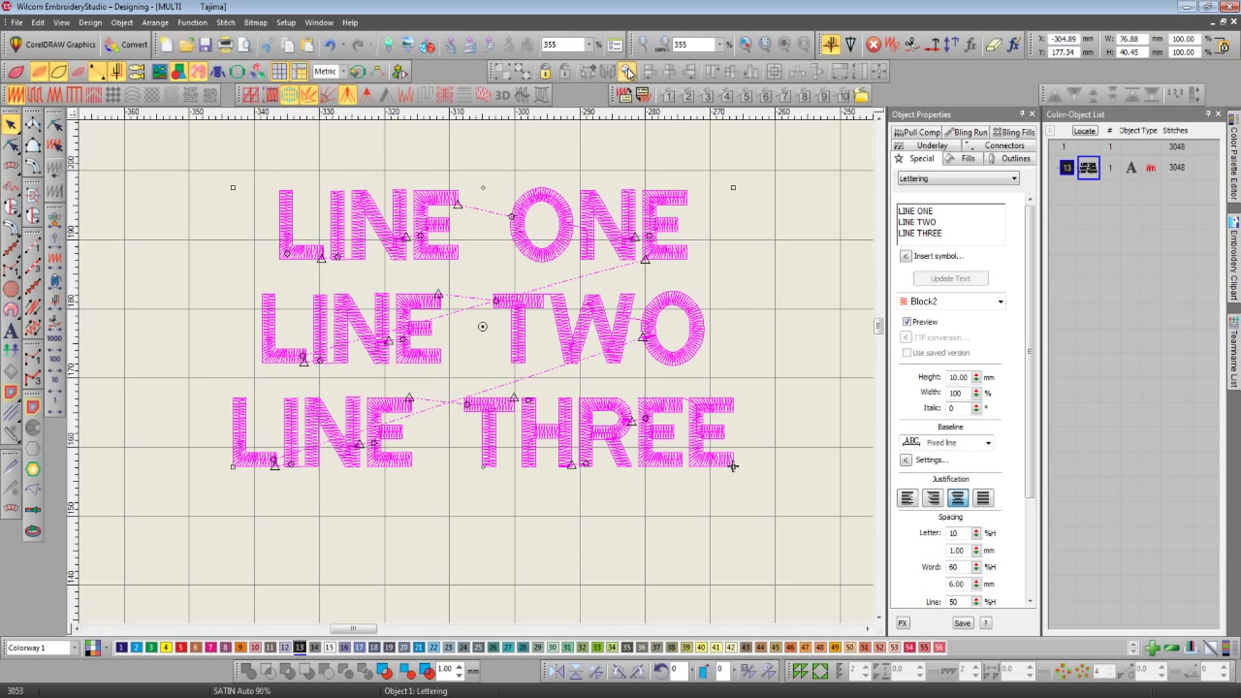
pyautogui.click(577, 408)
pyautogui.click(572, 319)
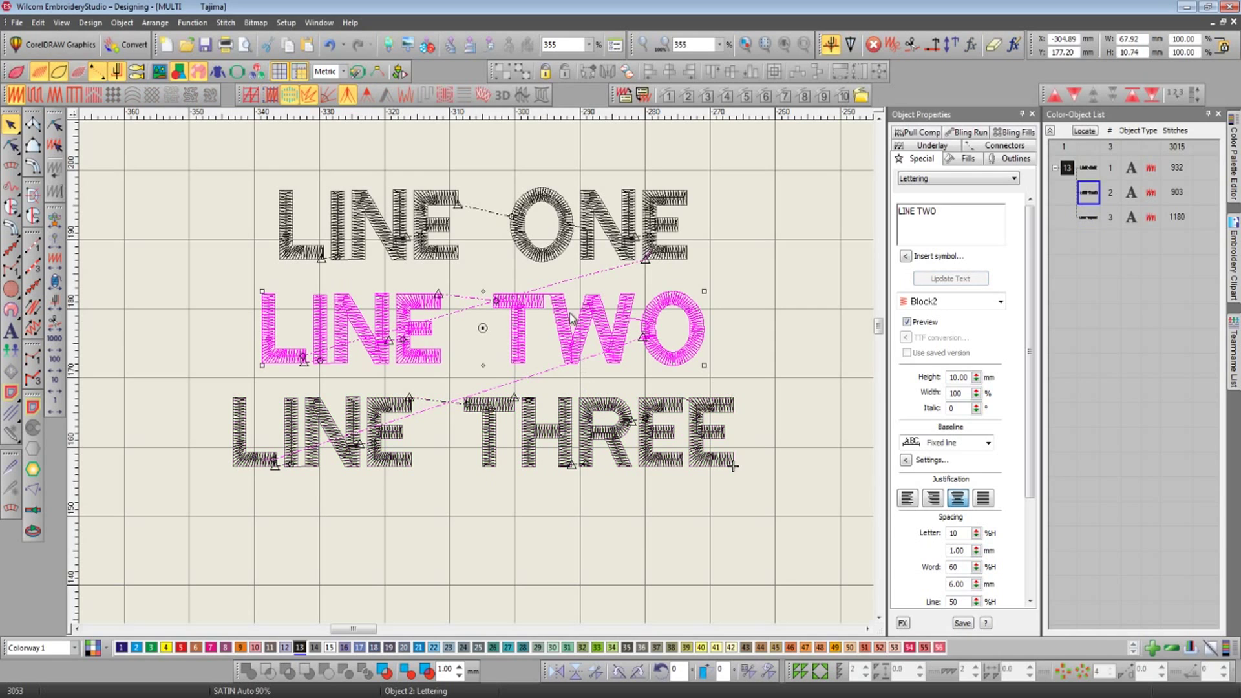
pyautogui.click(559, 255)
pyautogui.click(743, 386)
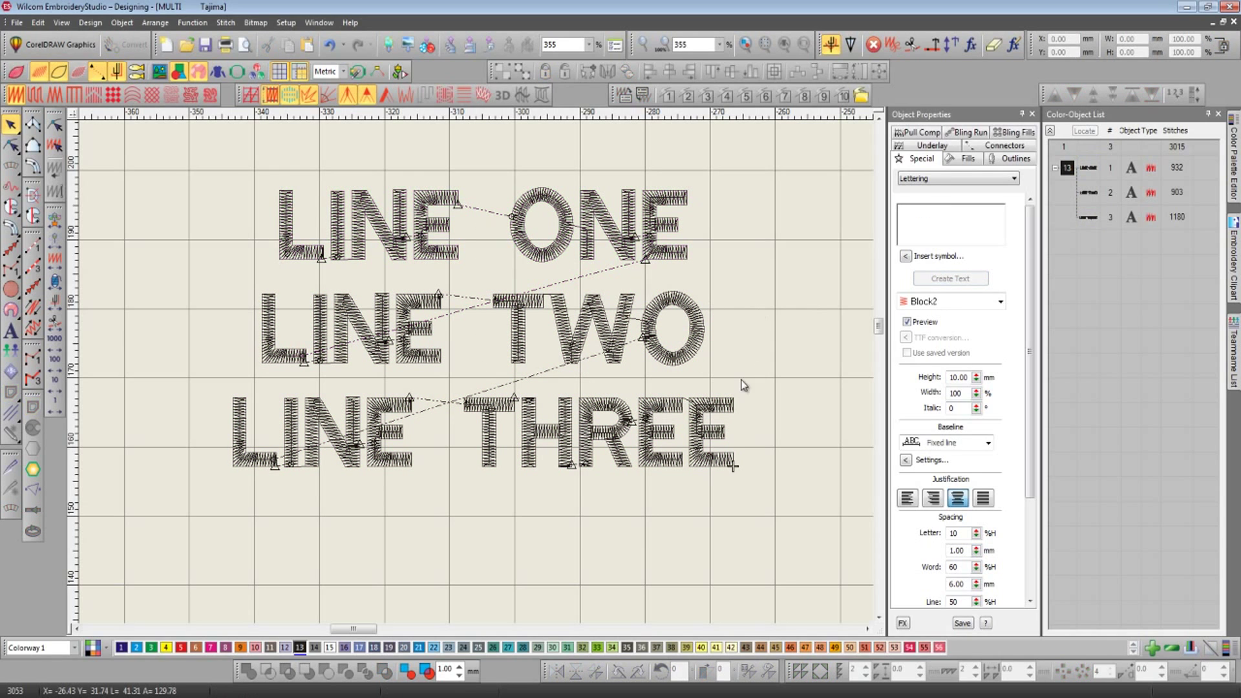
pyautogui.click(590, 250)
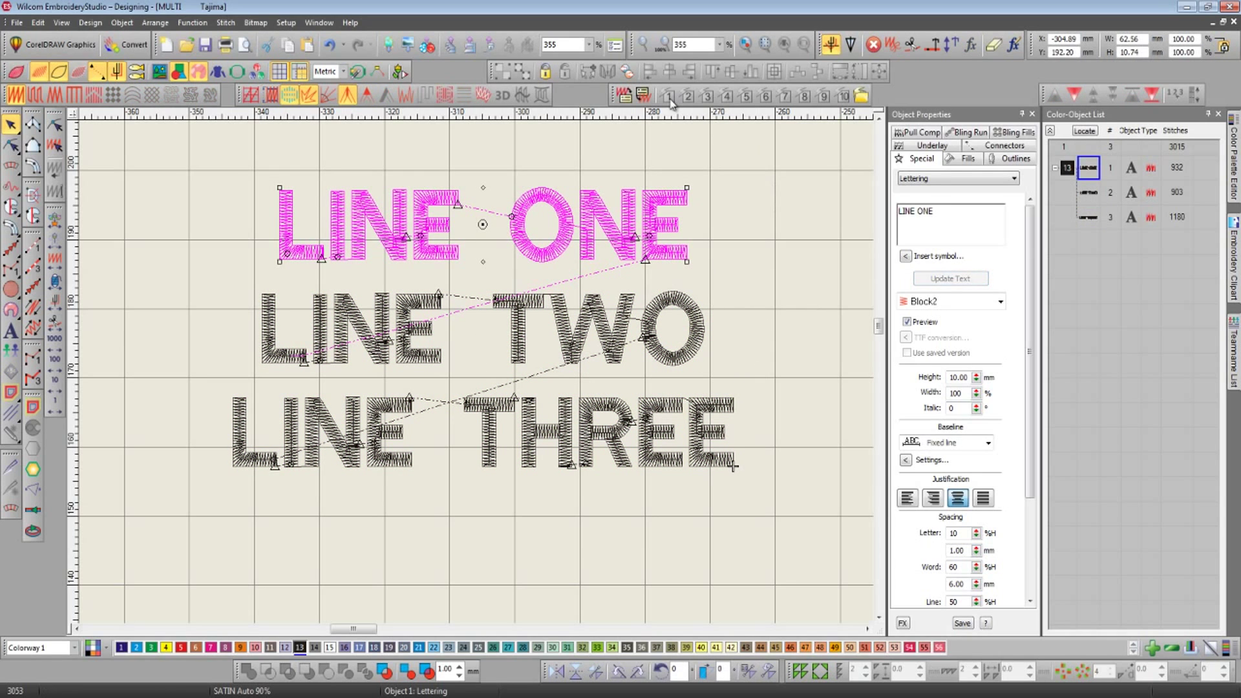
# - Break LINE ONE apart into the separate words LINE and ONE
pyautogui.click(628, 71)
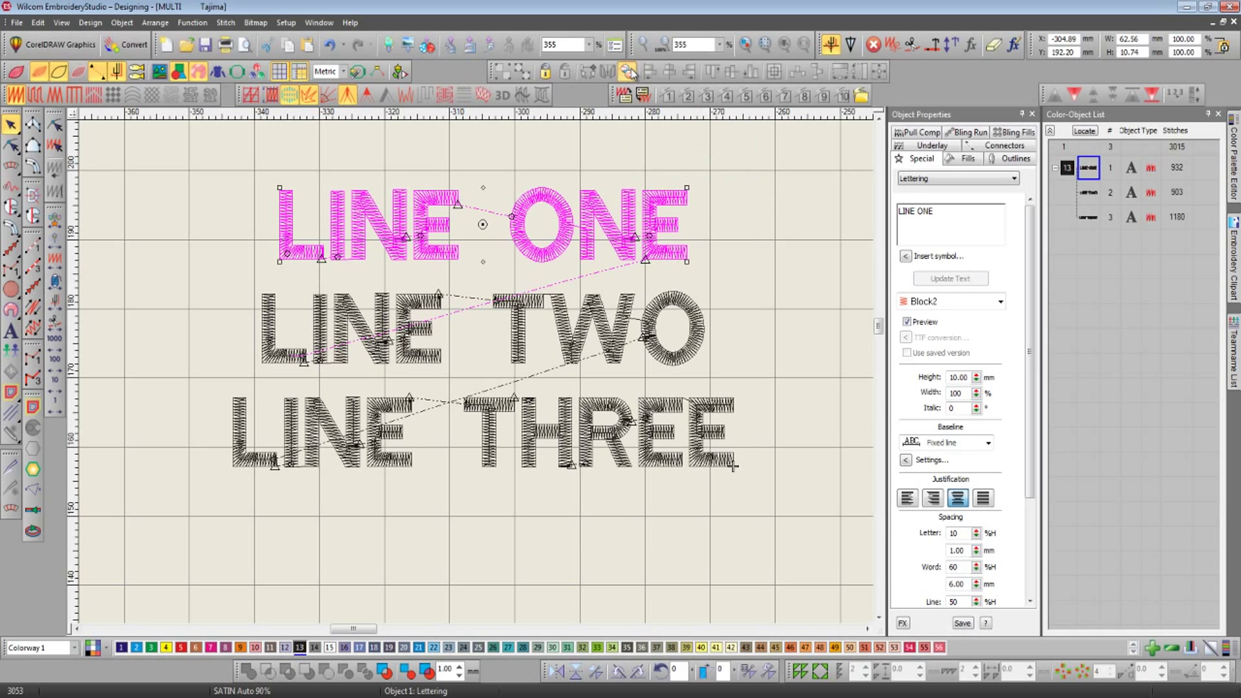
pyautogui.click(363, 248)
pyautogui.click(477, 167)
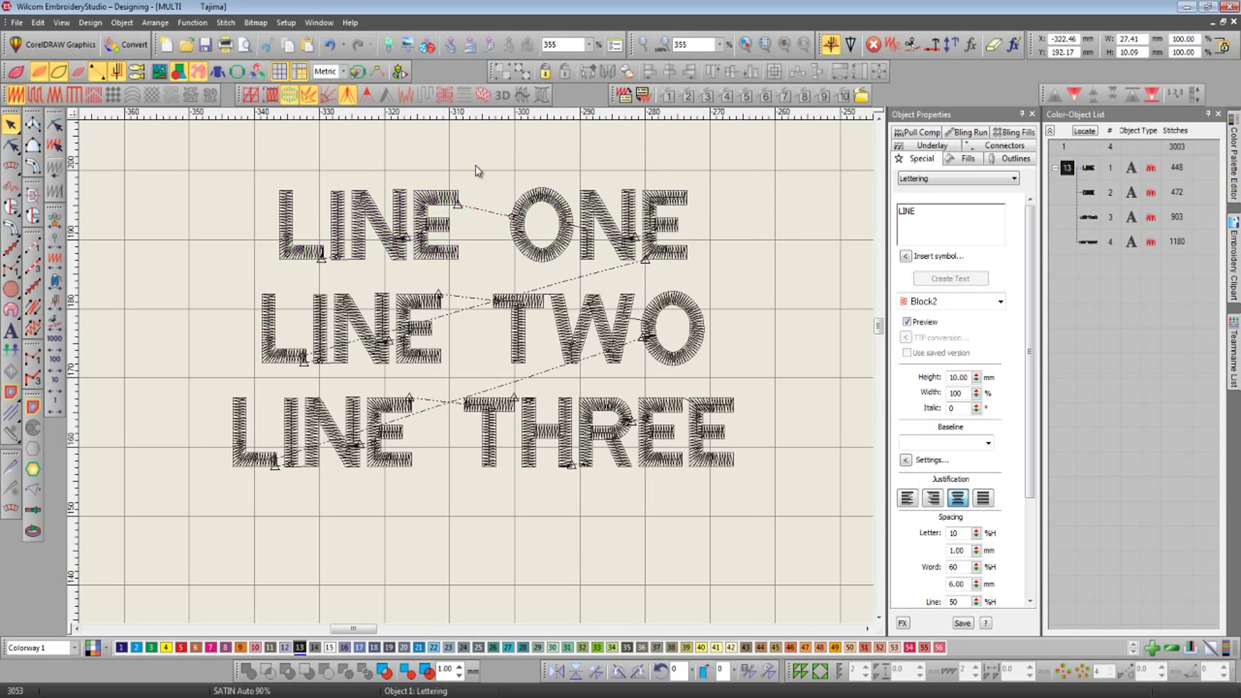
pyautogui.click(454, 210)
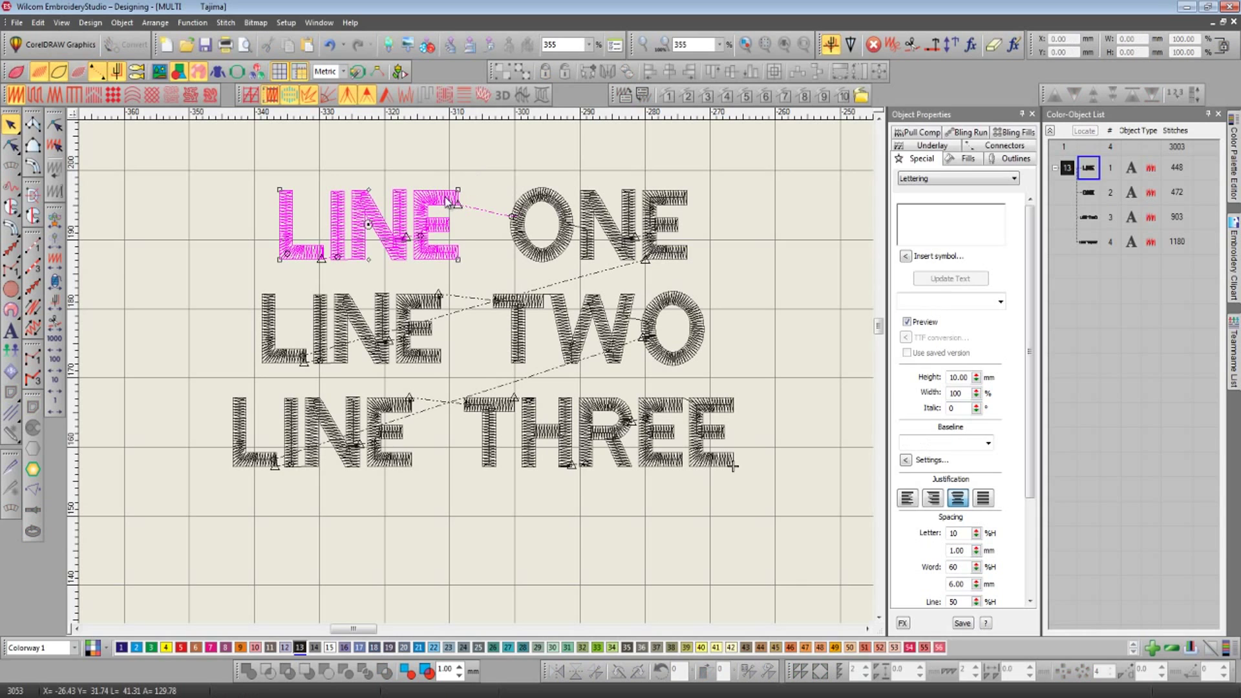
# - Break the word LINE into individual letters L, I, N and E
pyautogui.click(625, 72)
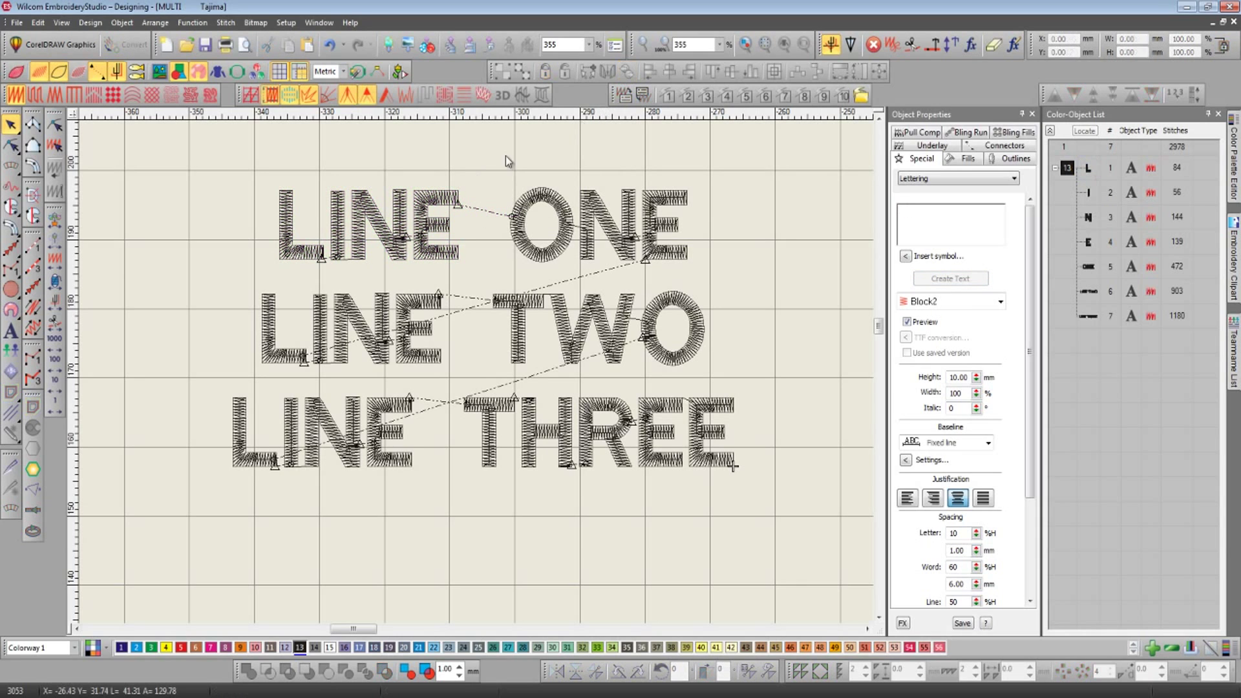
pyautogui.click(454, 197)
pyautogui.click(375, 220)
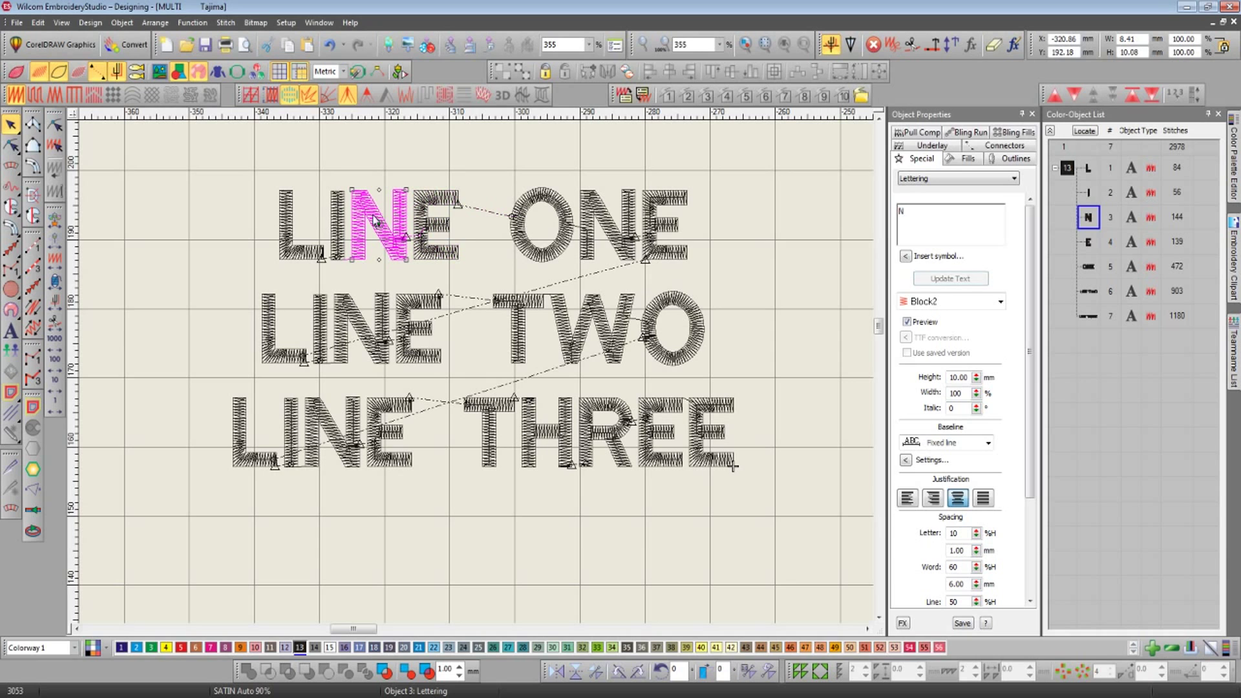
pyautogui.click(336, 220)
pyautogui.click(289, 231)
# - Break the letter N into separate stitch objects for its strokes and top piece
pyautogui.scroll(2, 344, 325)
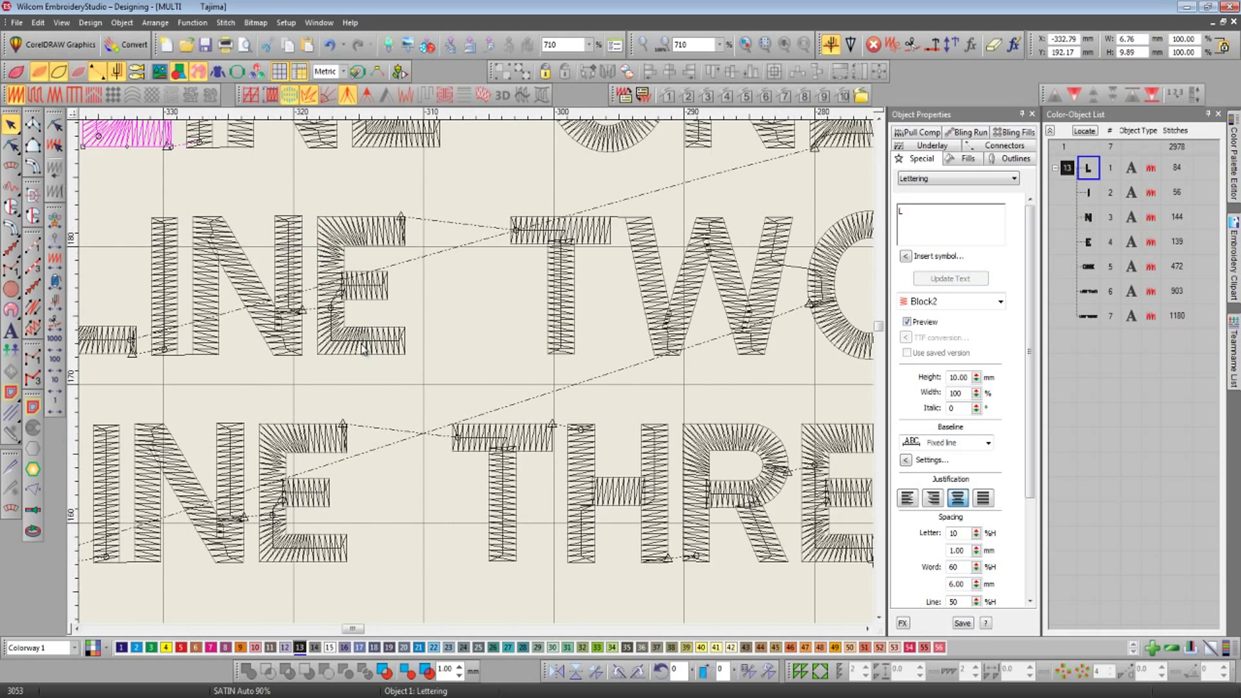
pyautogui.click(334, 309)
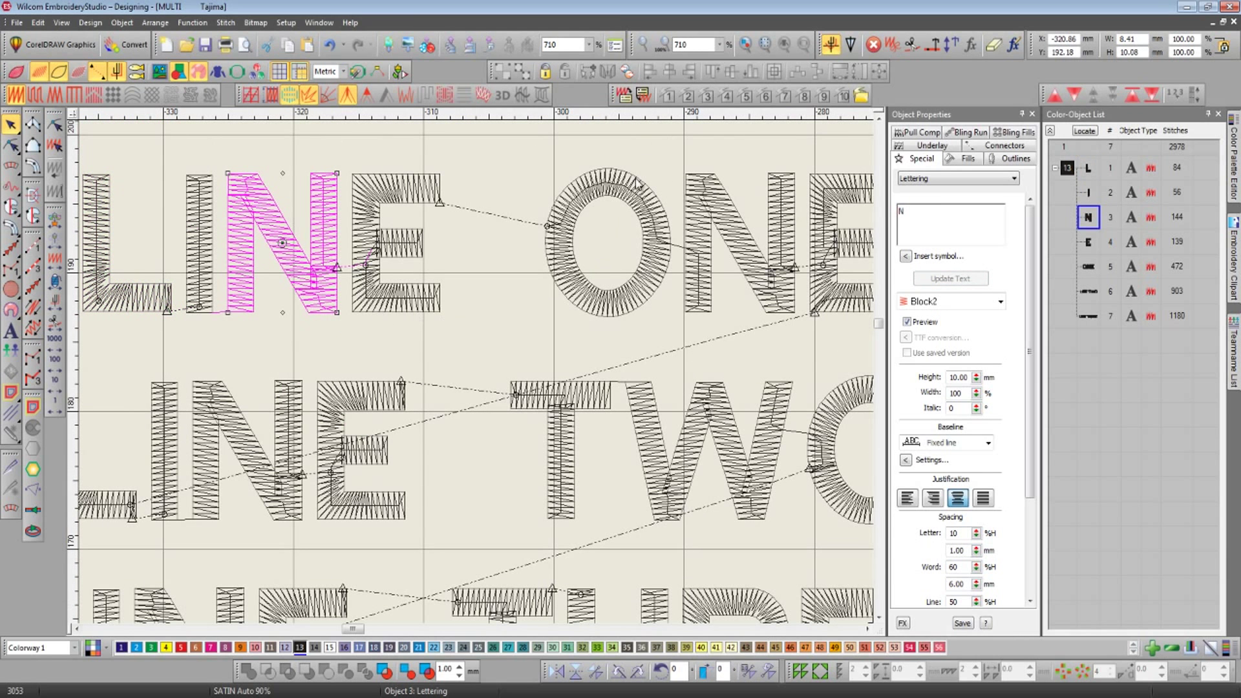
pyautogui.click(626, 71)
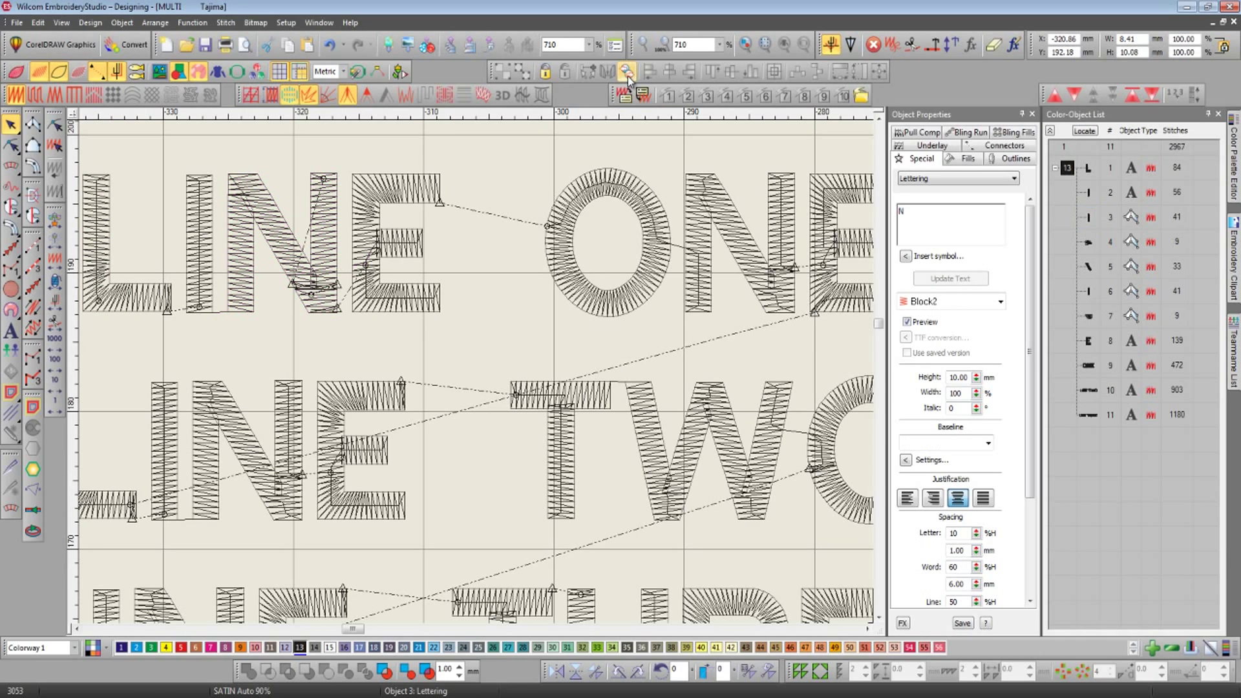
pyautogui.click(316, 205)
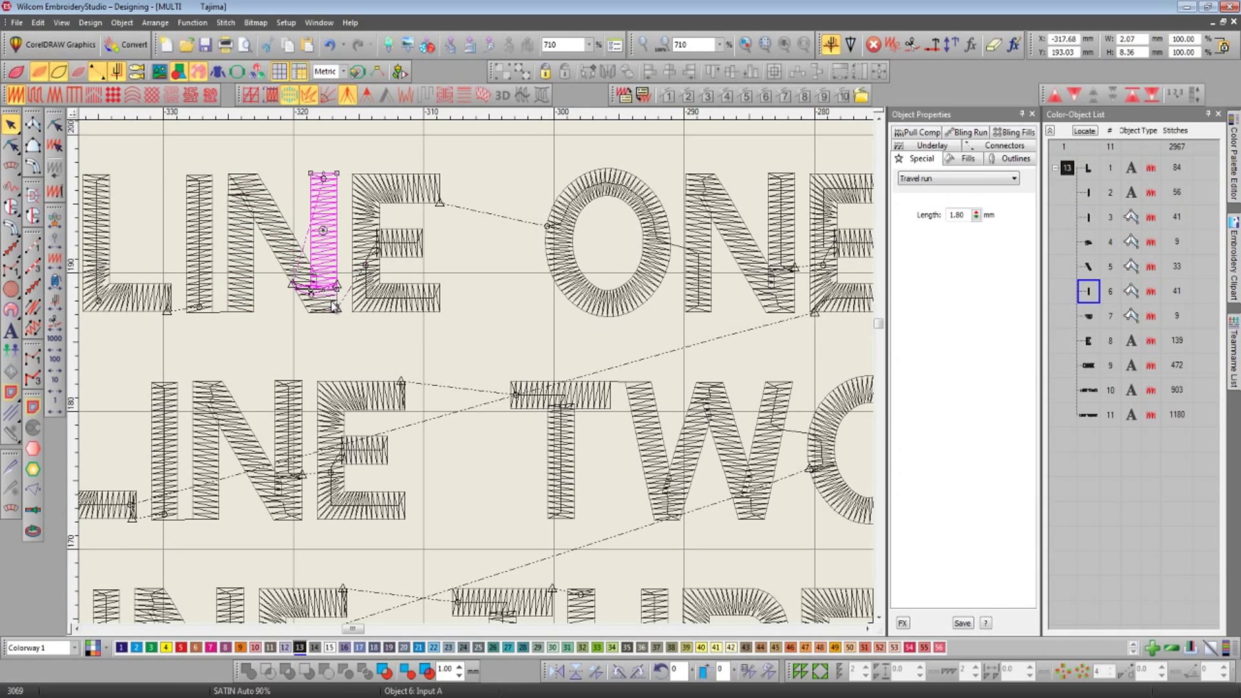
pyautogui.click(288, 272)
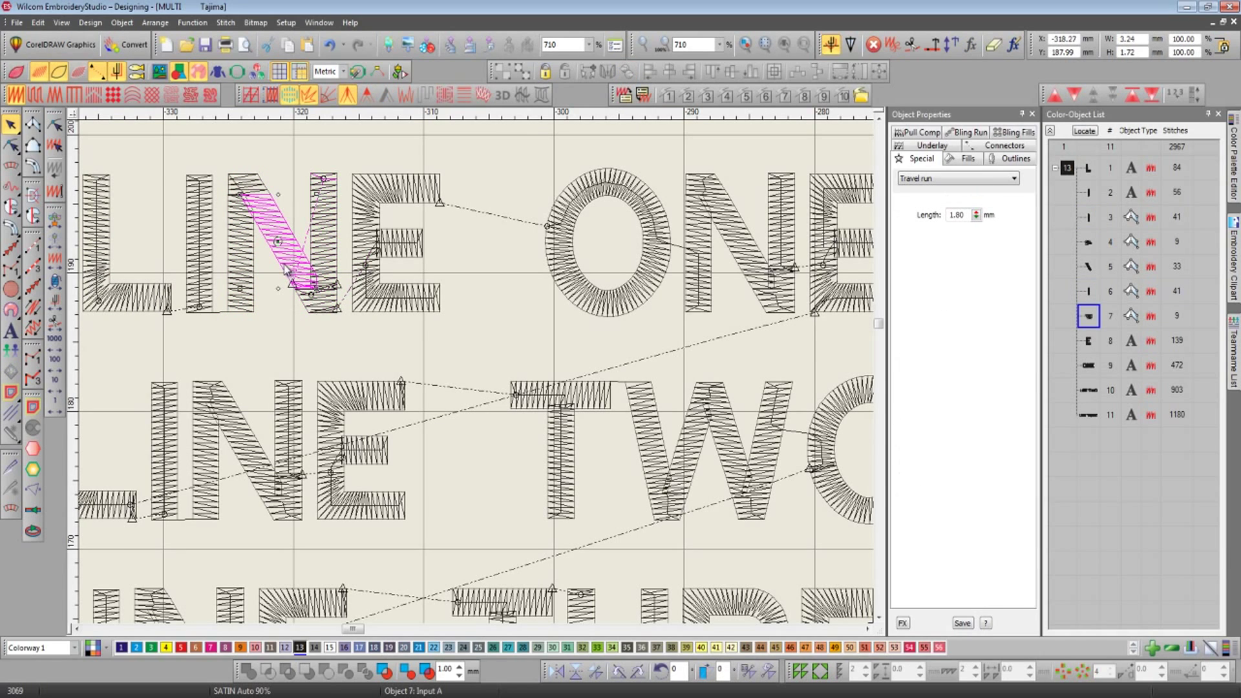
pyautogui.click(248, 260)
pyautogui.click(244, 179)
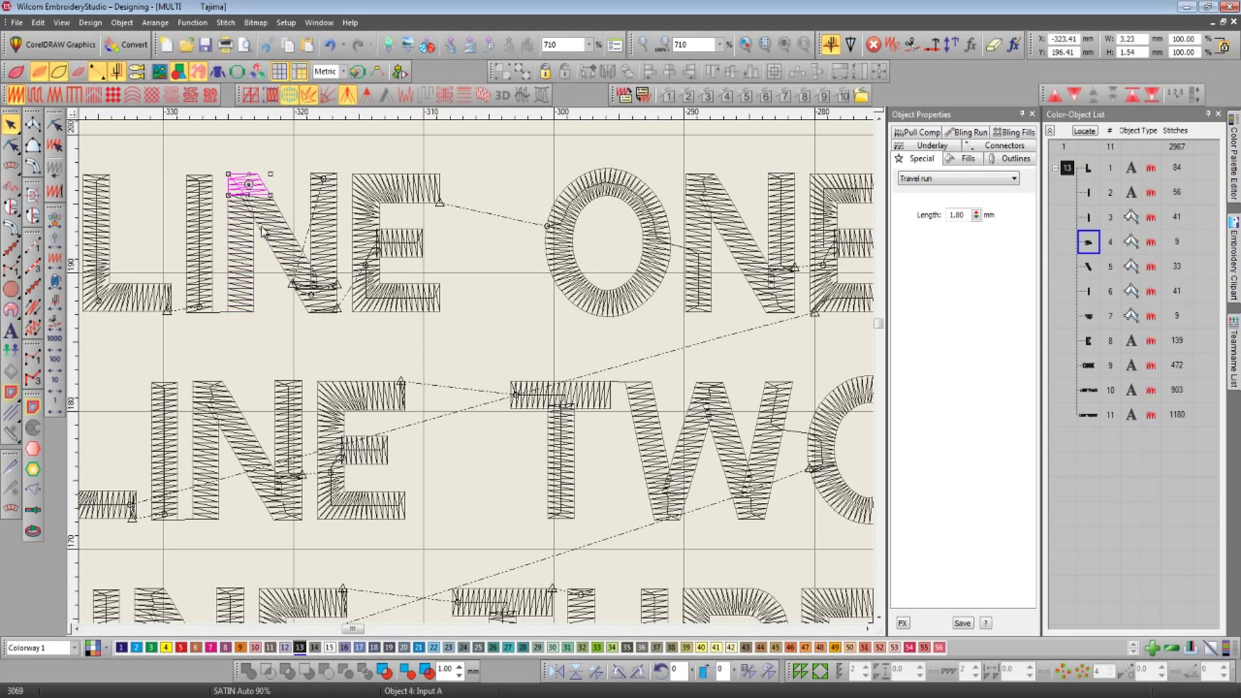
# - Check the remaining pieces: letter E, word ONE, LINE TWO and LINE THREE
pyautogui.click(378, 294)
pyautogui.click(606, 291)
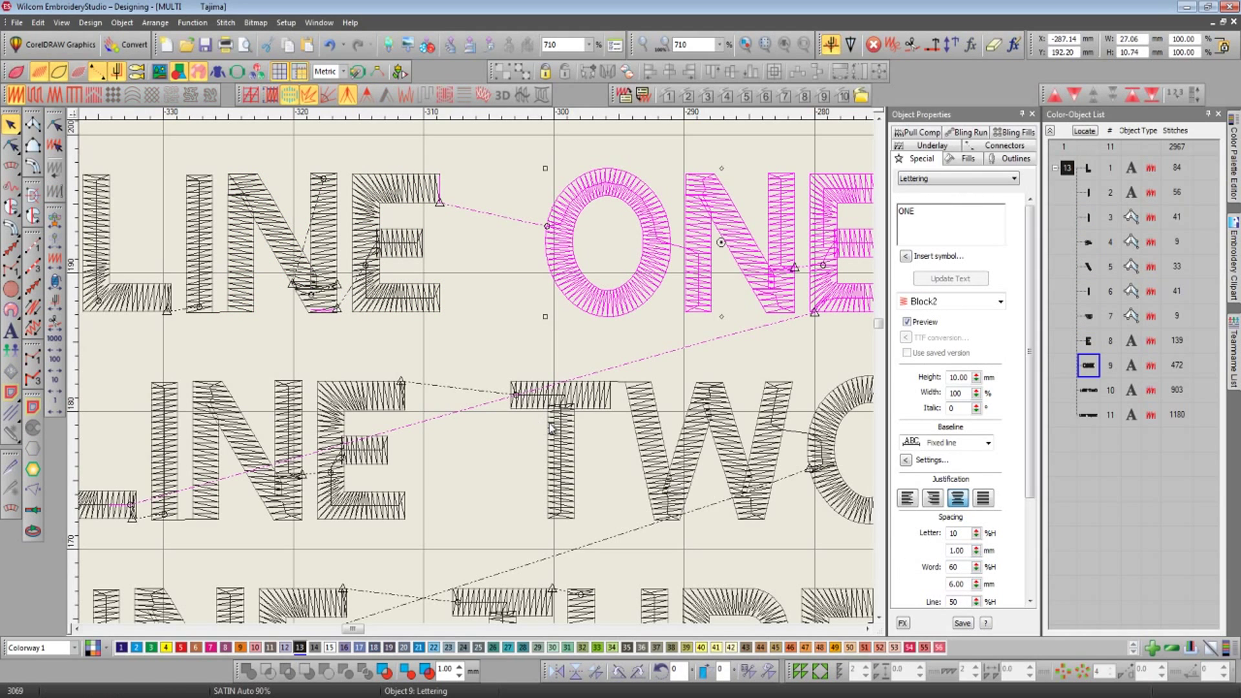
pyautogui.click(550, 429)
pyautogui.click(530, 611)
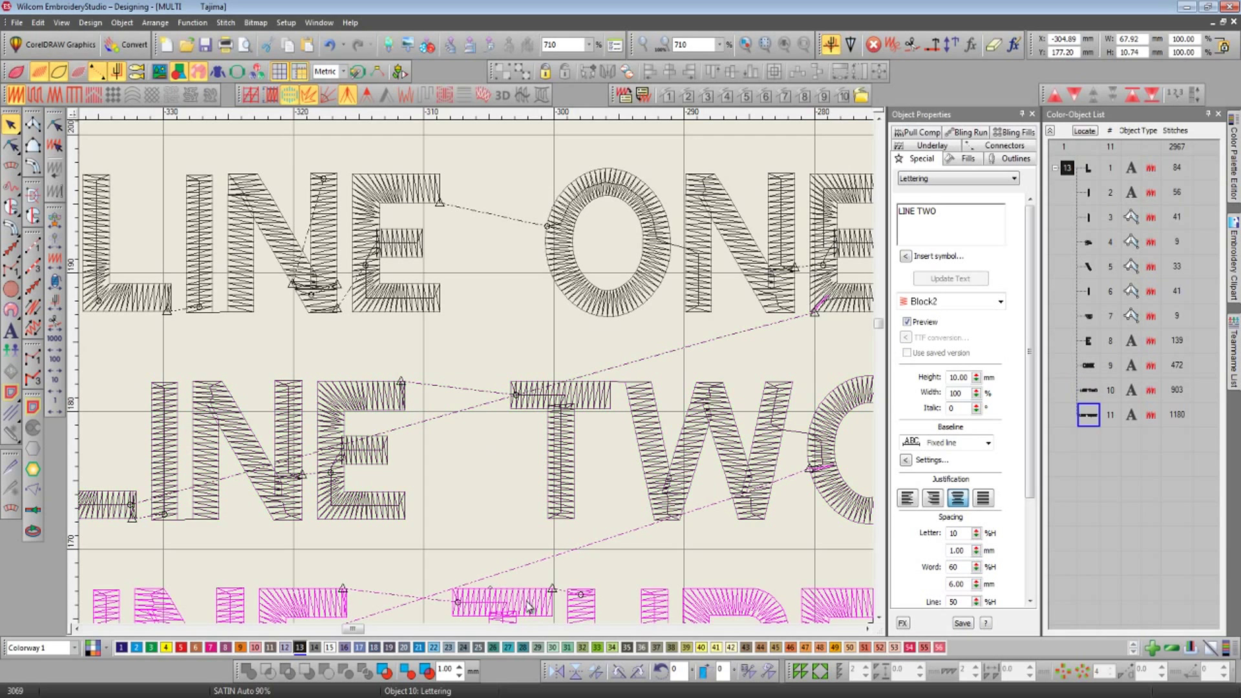
pyautogui.click(480, 366)
pyautogui.scroll(-1, 479, 366)
pyautogui.press('z')
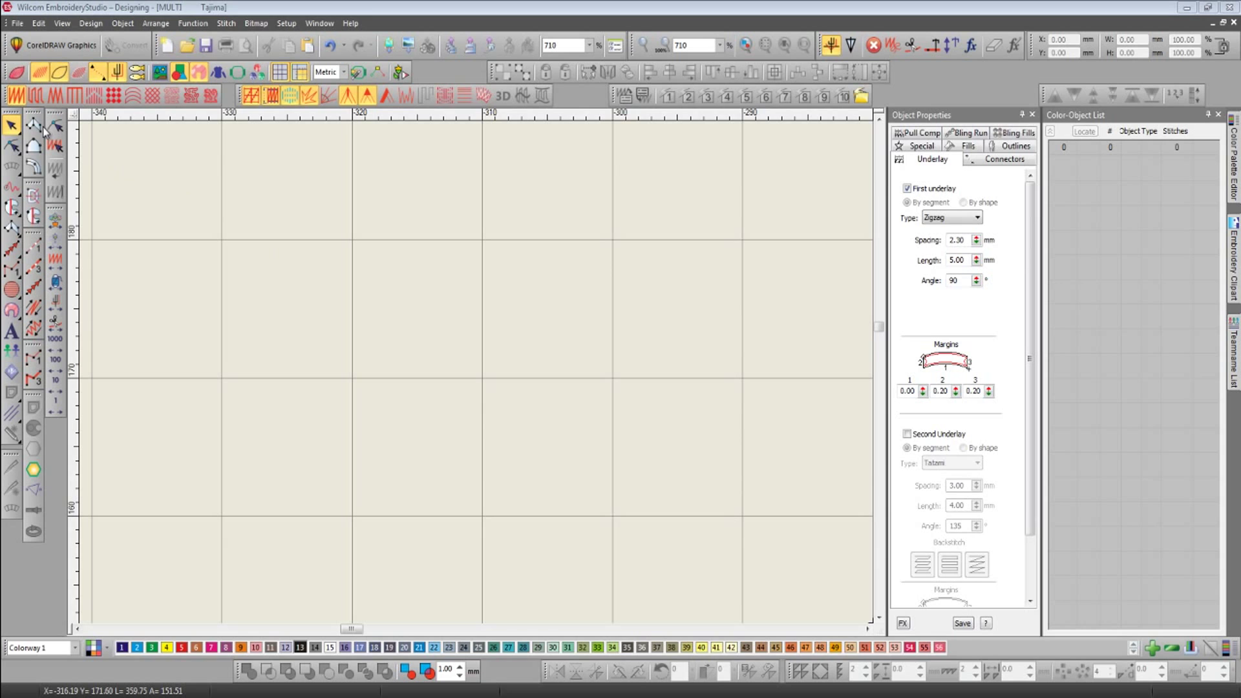
# - Draw a four-corner satin column, 30.12 by 7.79 mm, generating 482 satin stitches
pyautogui.click(33, 124)
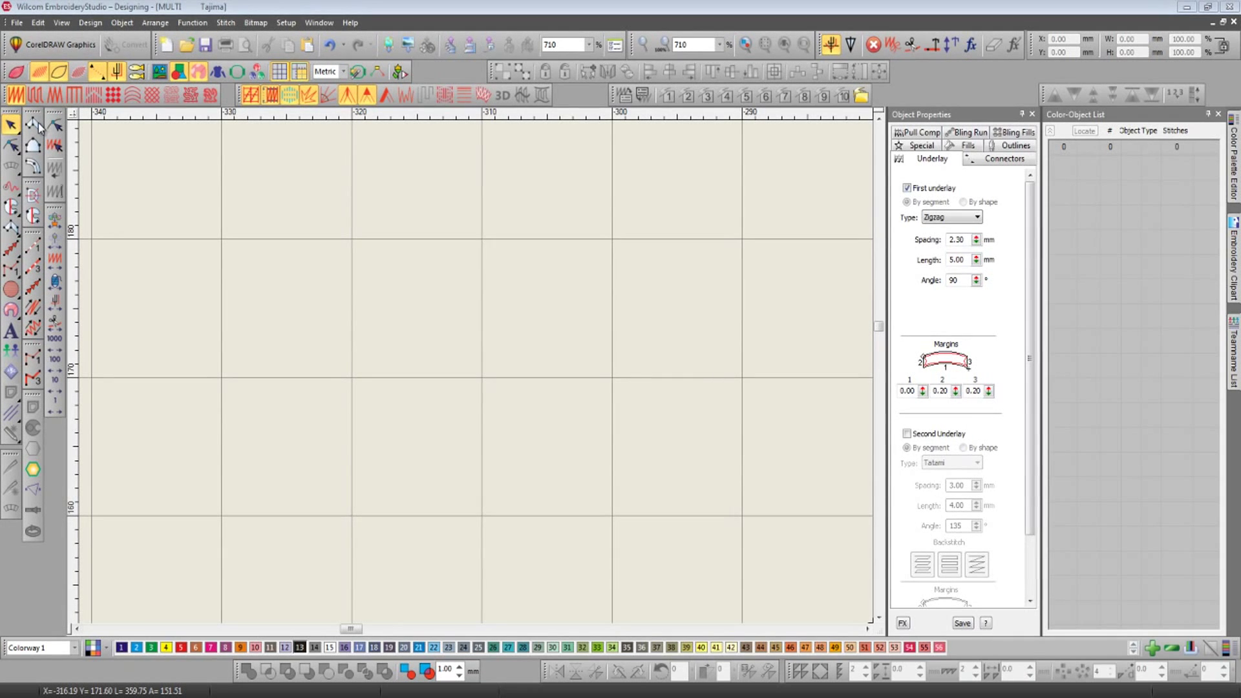
pyautogui.click(290, 372)
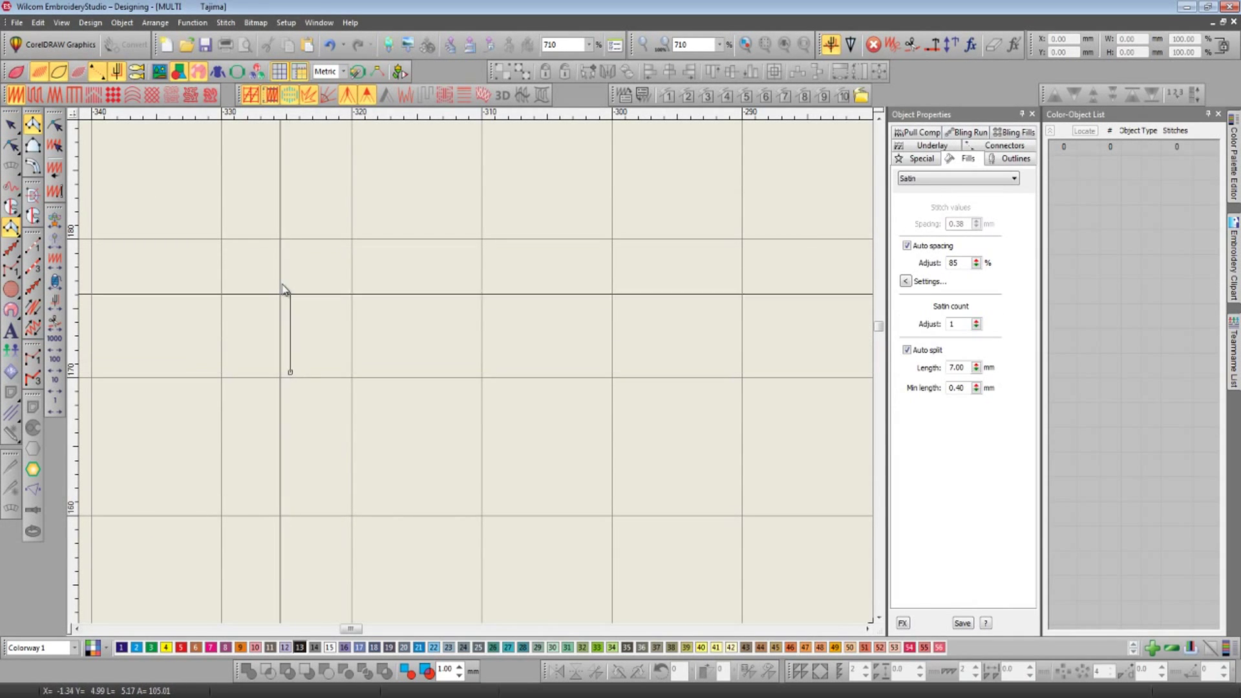
pyautogui.click(290, 265)
pyautogui.click(682, 372)
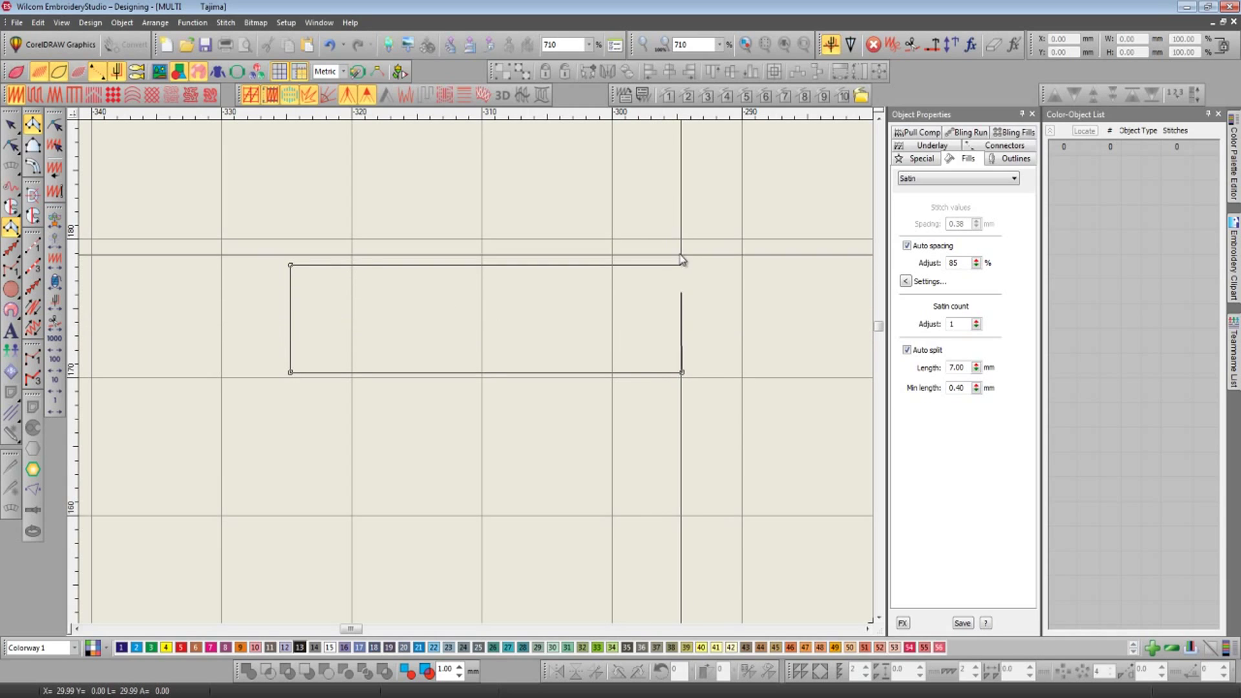
pyautogui.click(680, 265)
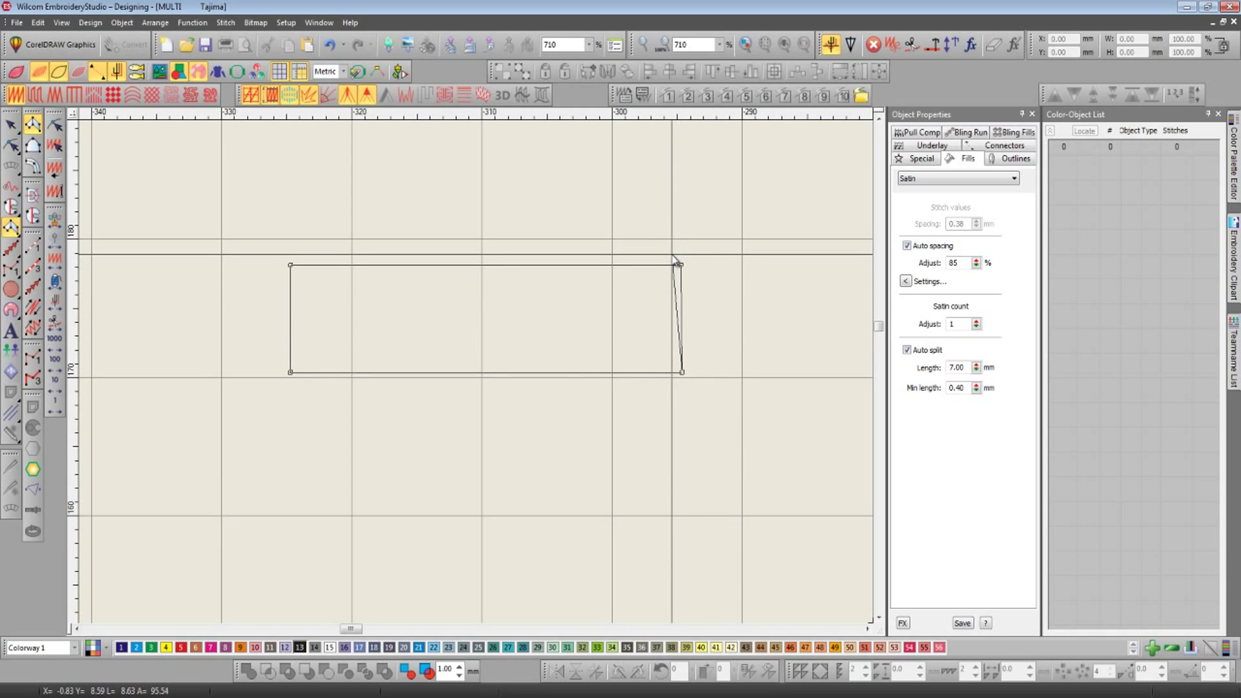
pyautogui.press('Return')
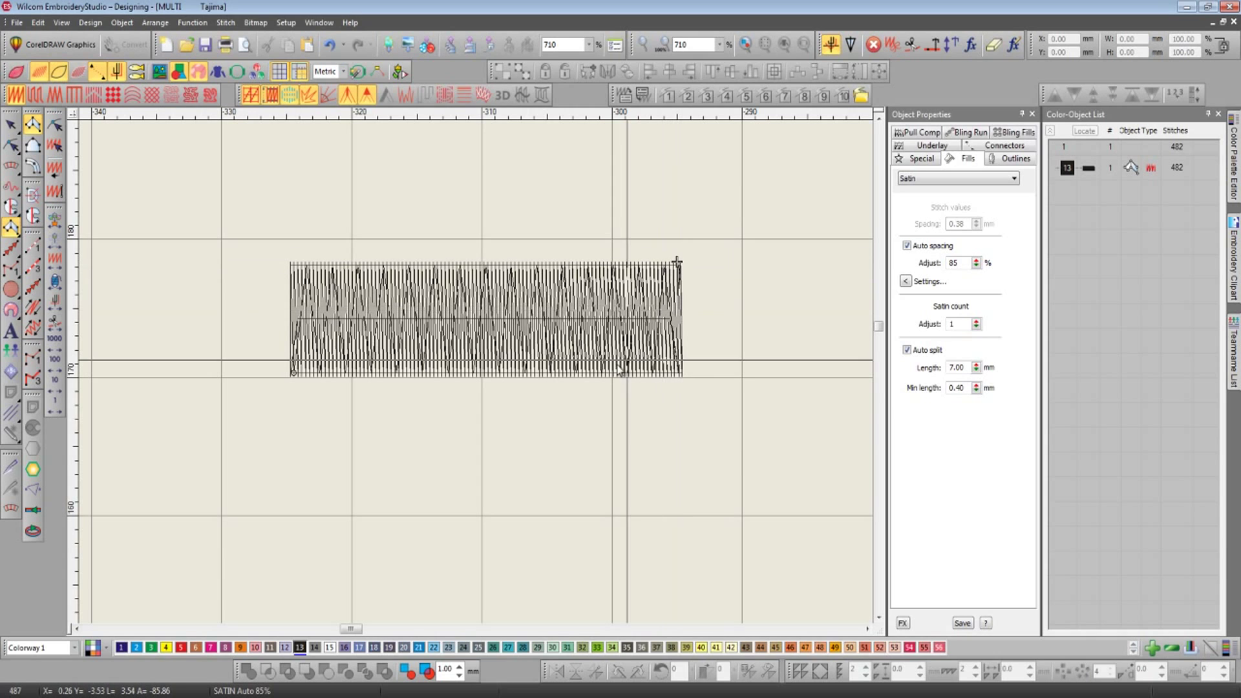
pyautogui.click(11, 124)
pyautogui.press('z')
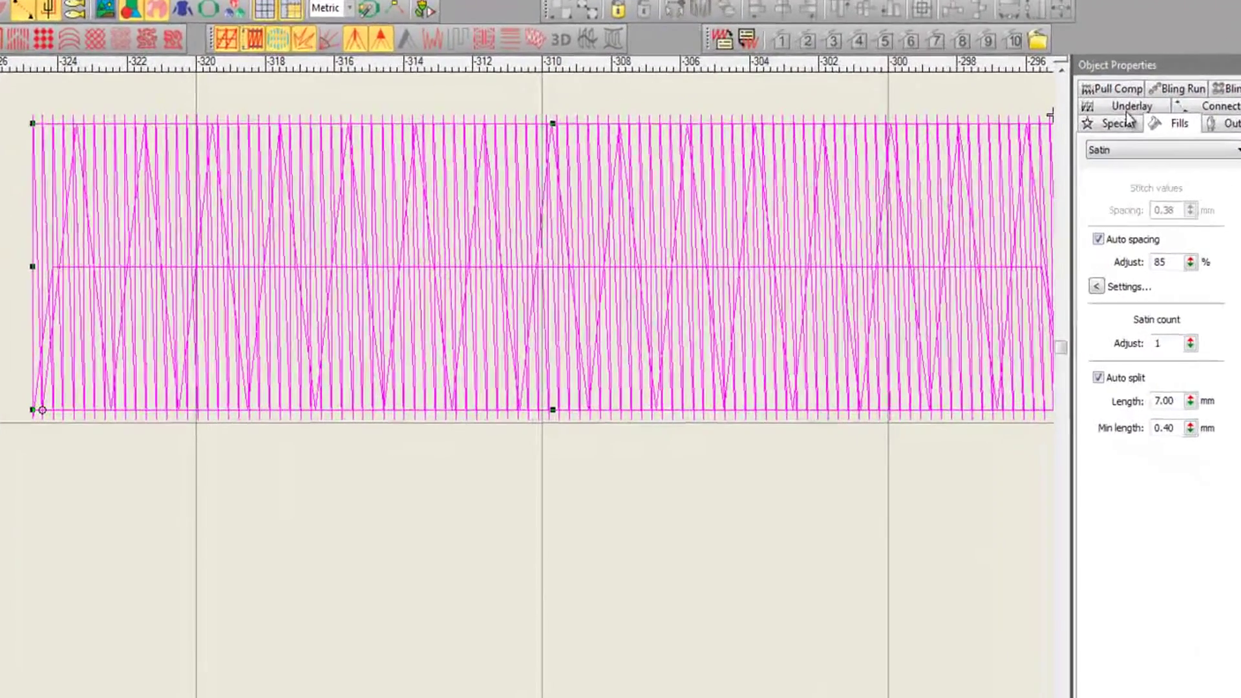
# - Raise the satin column's underlay angle above 90 degrees and preview the stitches
pyautogui.click(1003, 132)
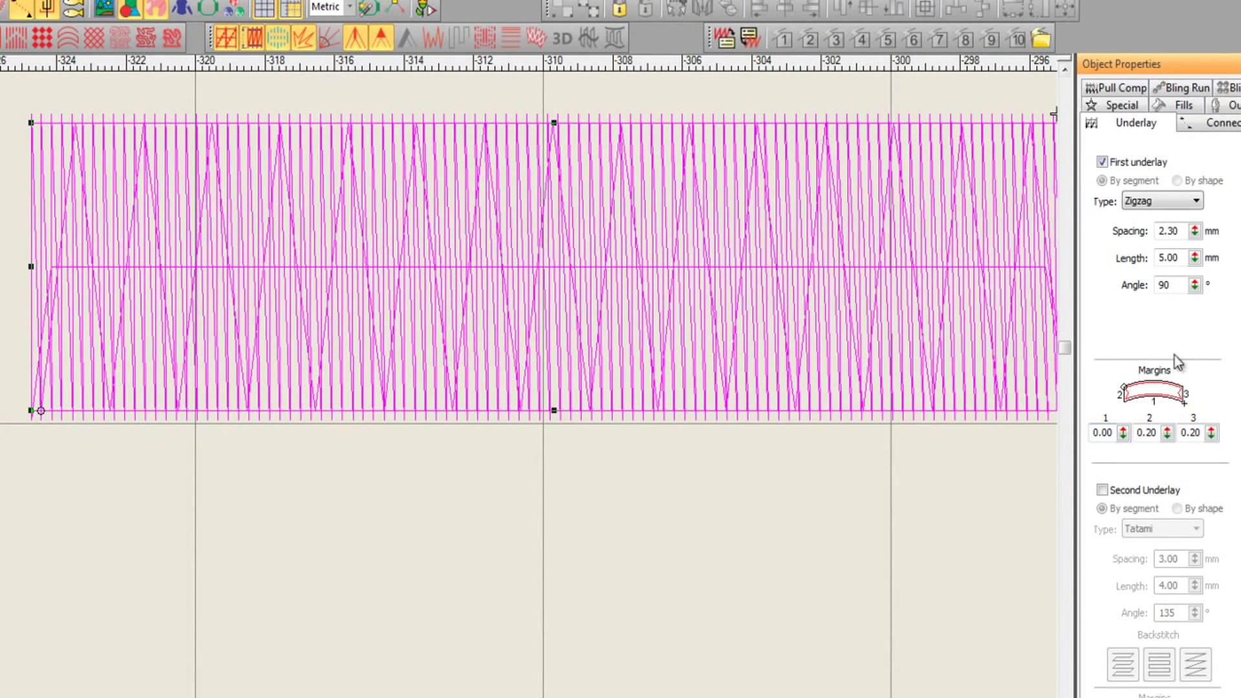
pyautogui.moveTo(1194, 285); pyautogui.dragTo(1128, 200)
pyautogui.hotkey('shift', 'z')
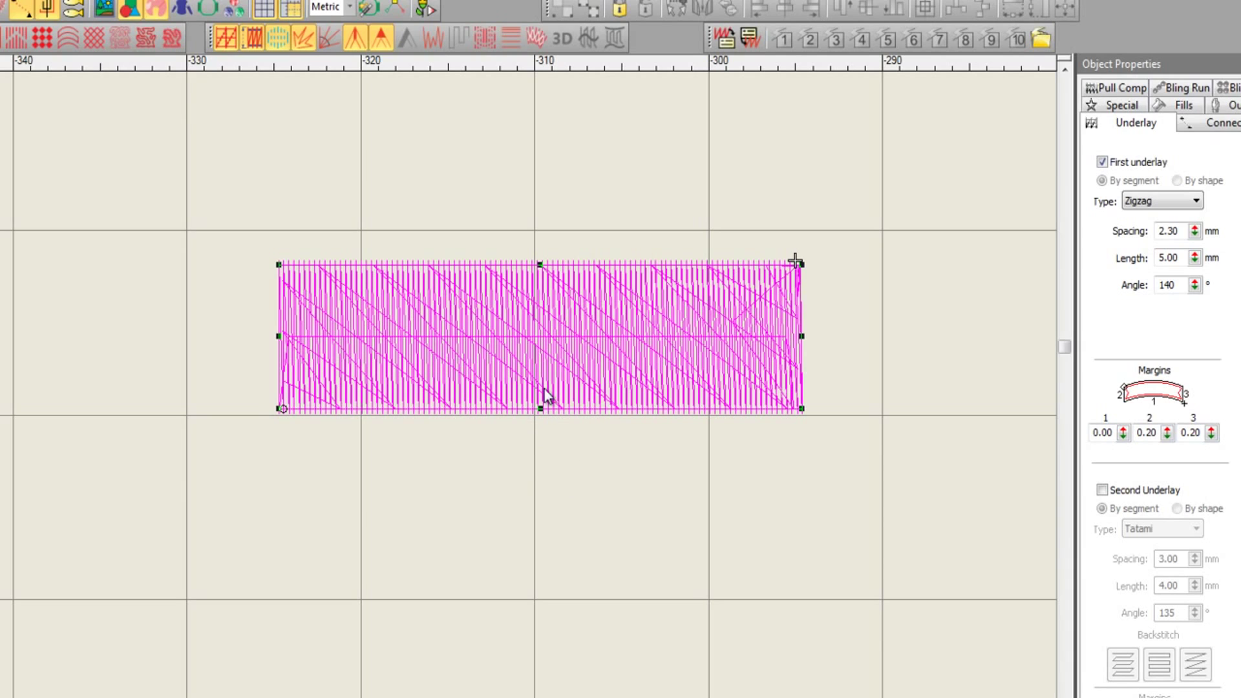
pyautogui.click(557, 448)
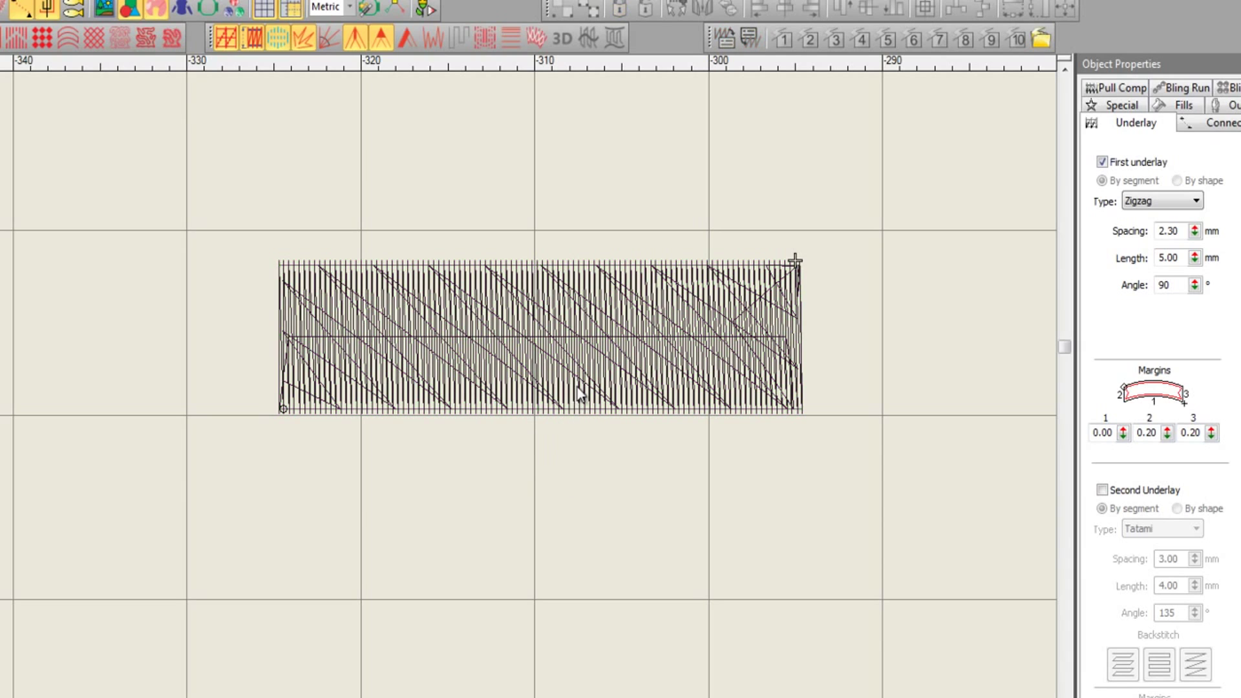
# - Change the column's underlay to Double Zigzag at 118 degrees and preview the result
pyautogui.click(584, 390)
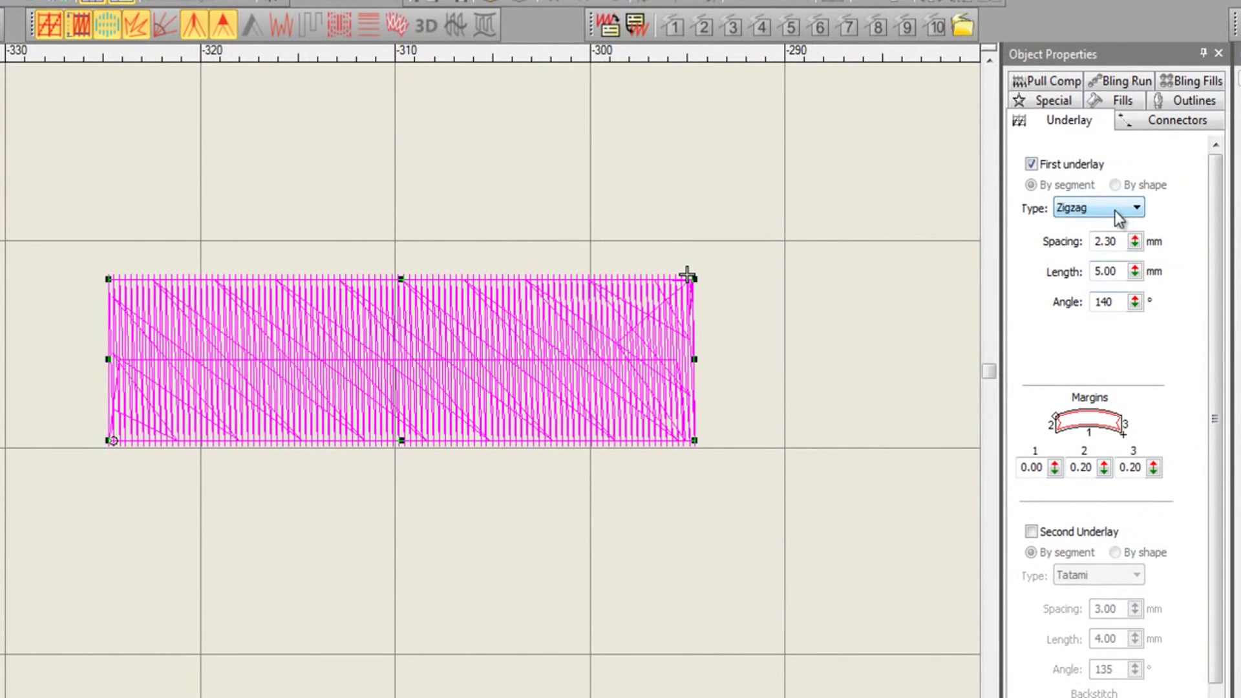
pyautogui.click(1172, 201)
pyautogui.click(1111, 251)
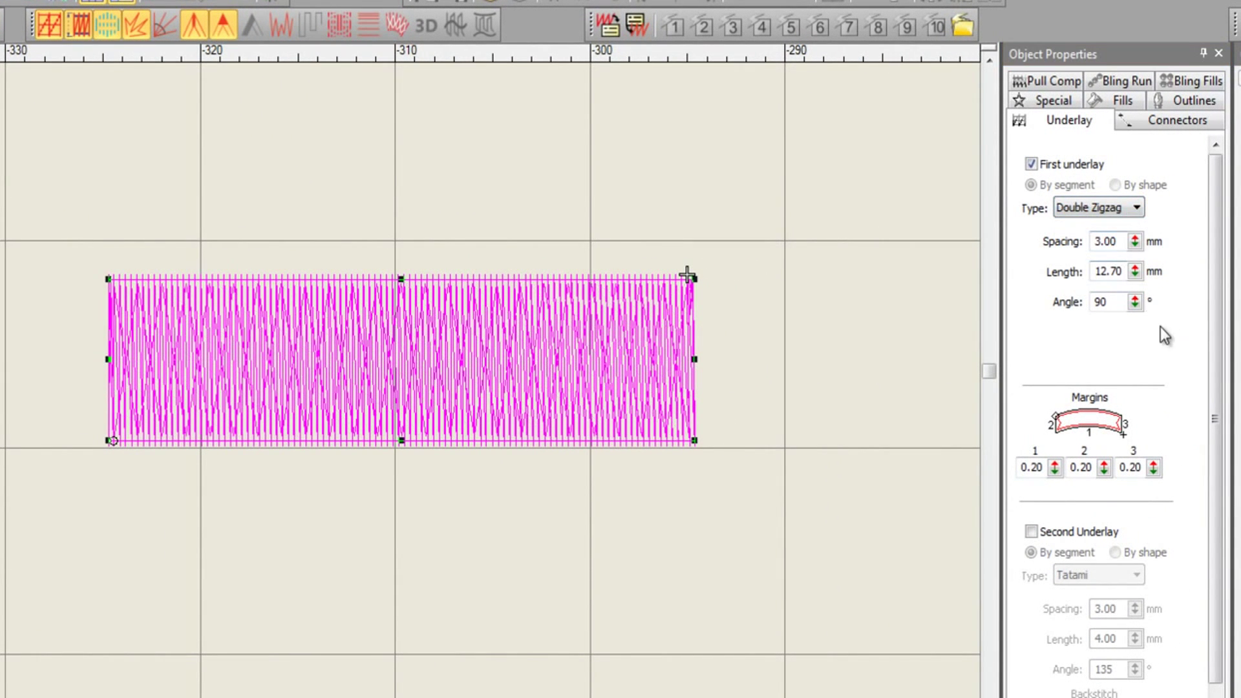
pyautogui.moveTo(1132, 304); pyautogui.dragTo(1048, 244)
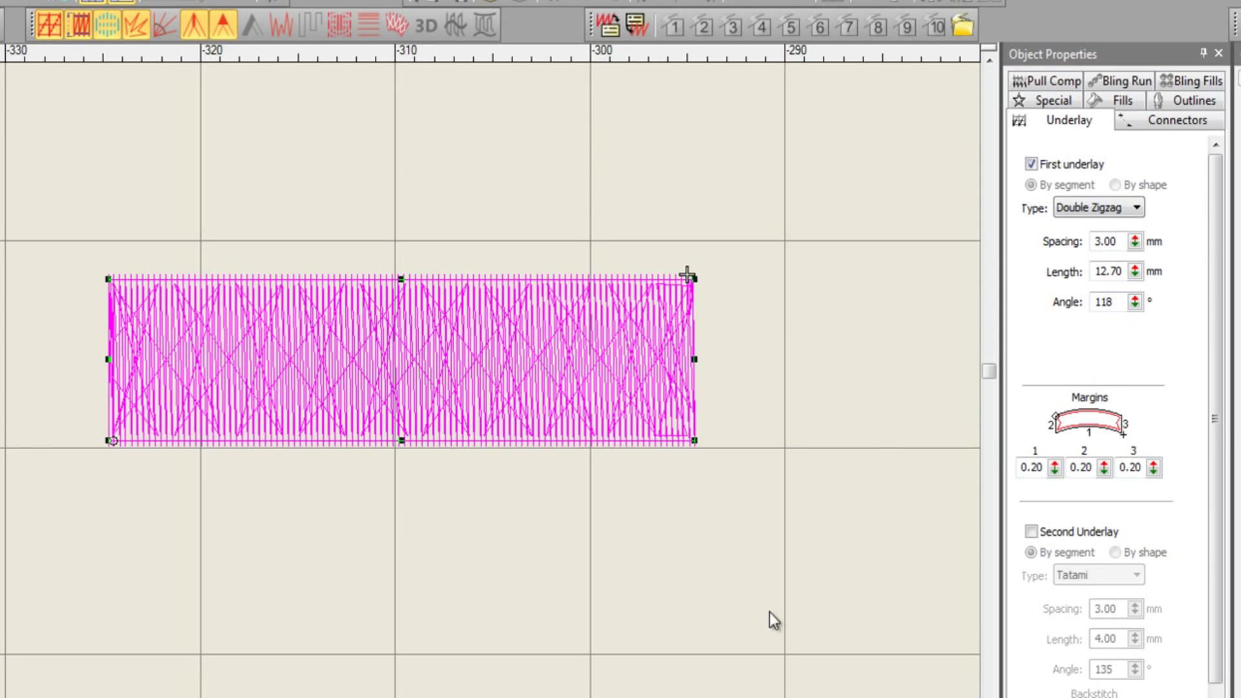
pyautogui.press('z')
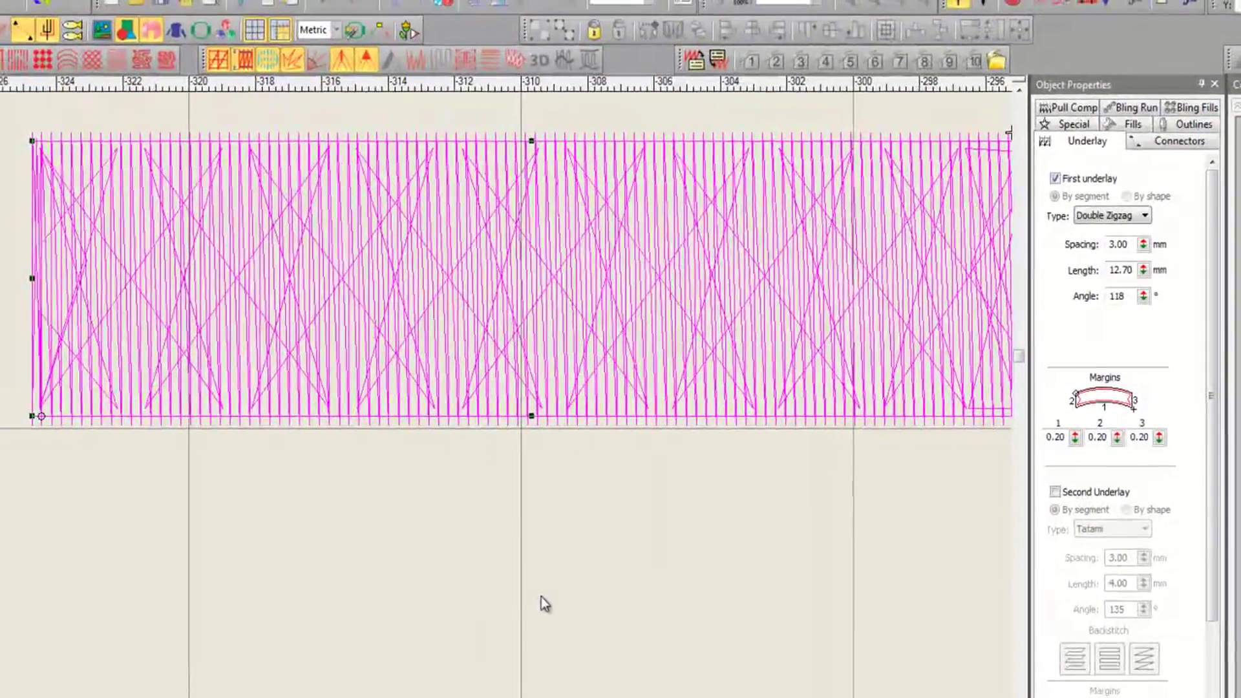
pyautogui.click(428, 654)
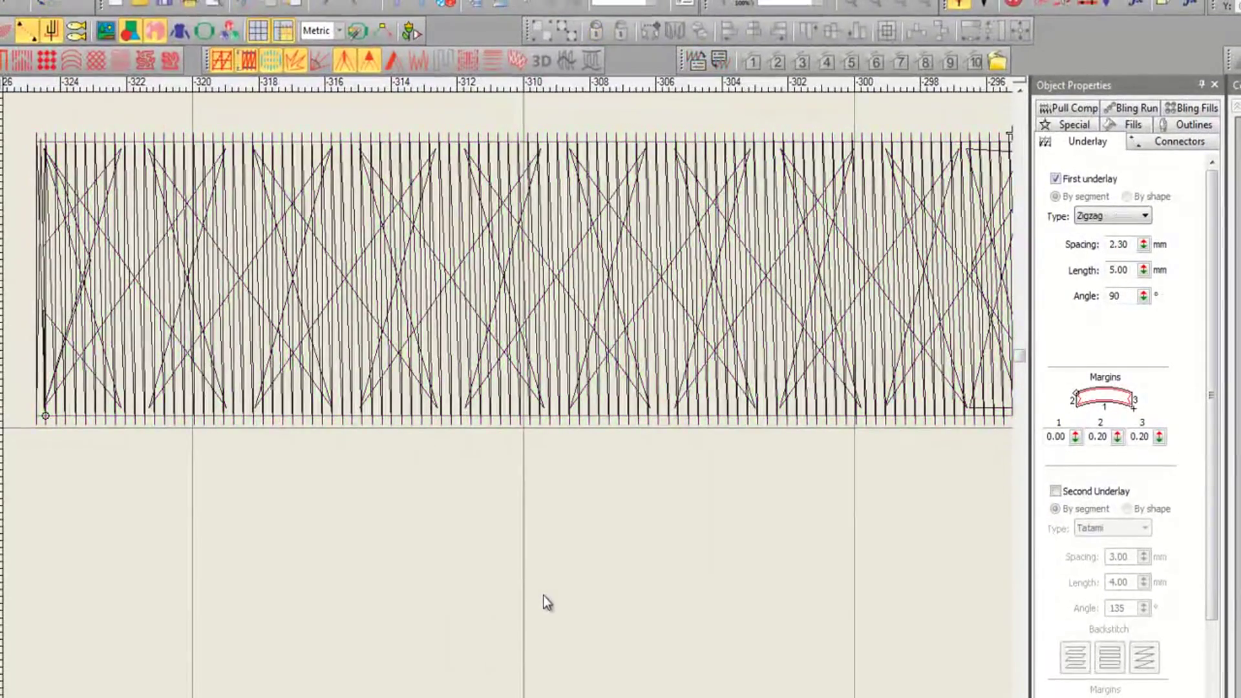
pyautogui.hotkey('shift', 'z')
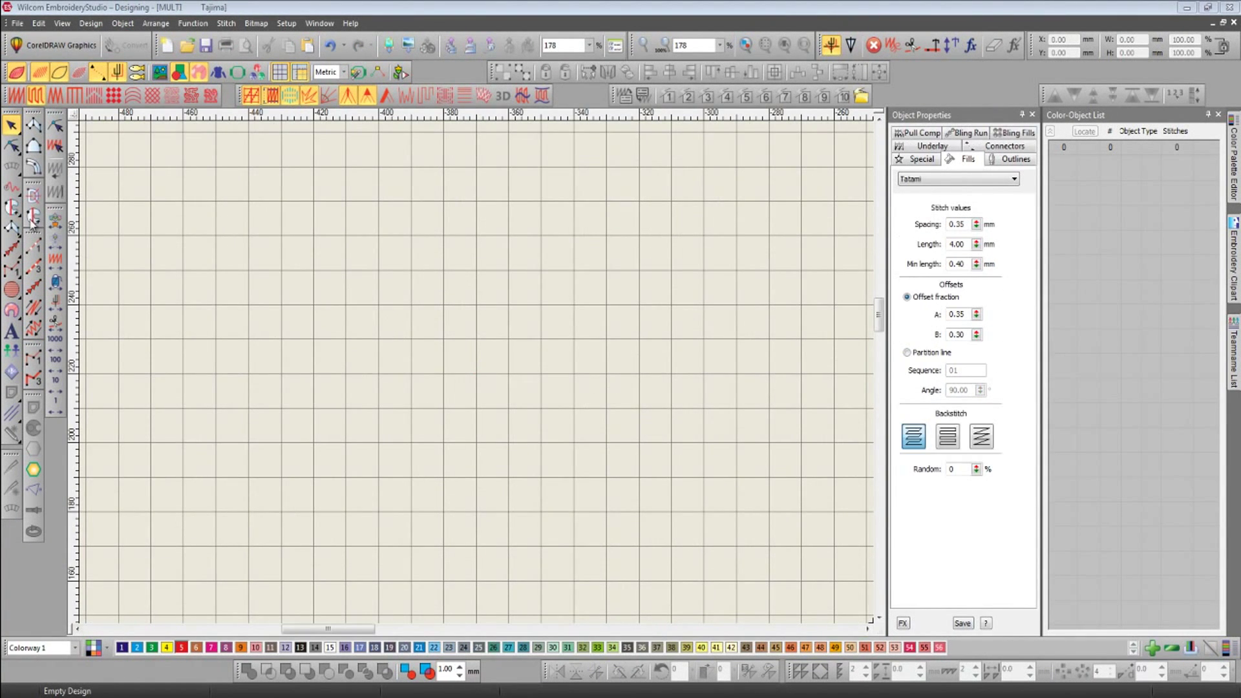
# - Draw a red Complex Fill square from four corner points
pyautogui.click(33, 216)
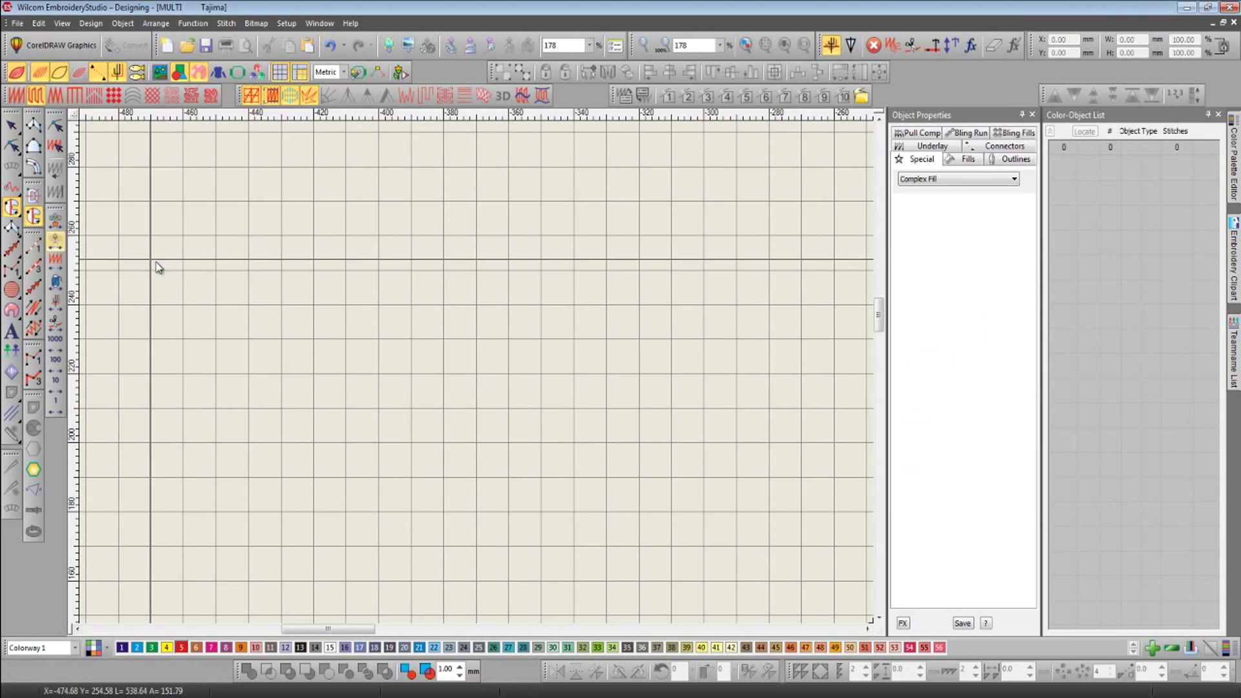
pyautogui.click(244, 264)
pyautogui.click(244, 369)
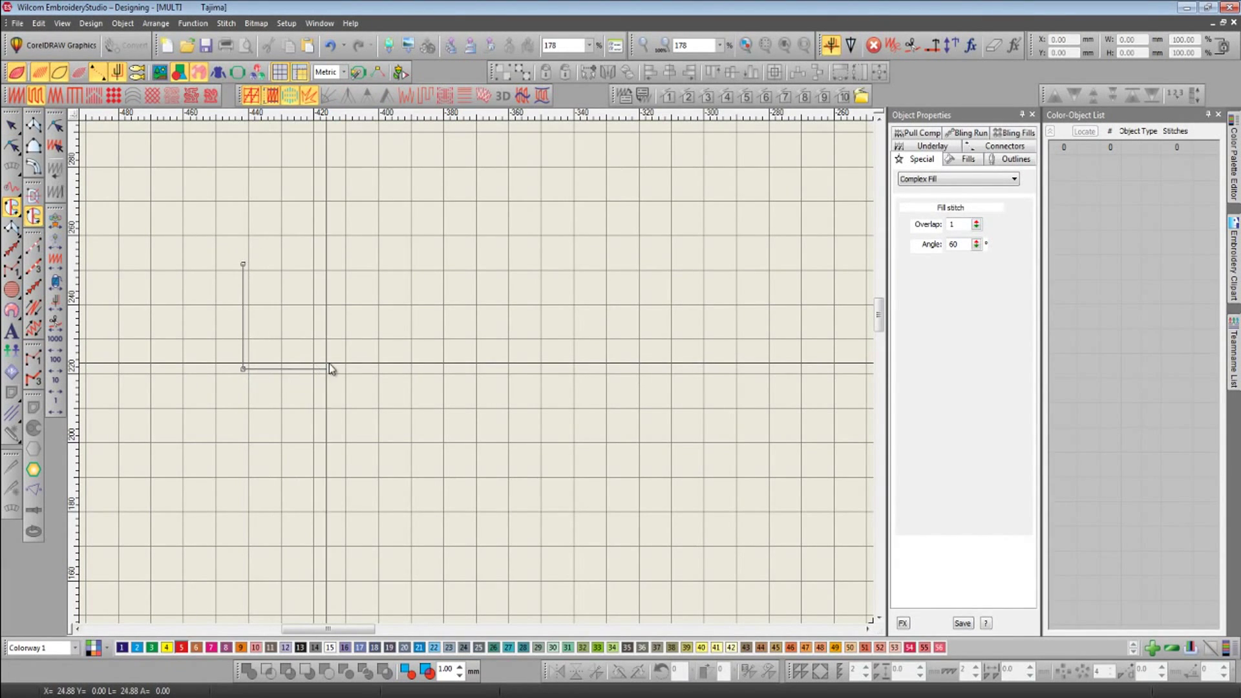
pyautogui.click(354, 369)
pyautogui.click(353, 265)
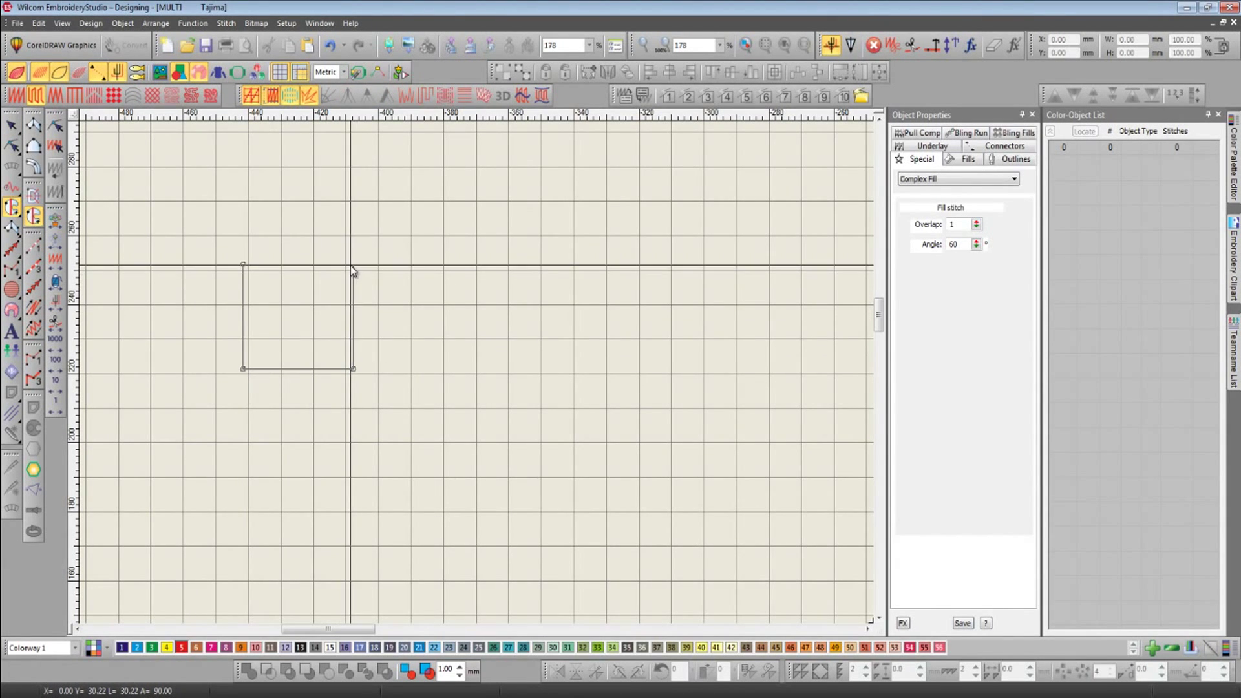
pyautogui.press('Return')
pyautogui.press('Return')
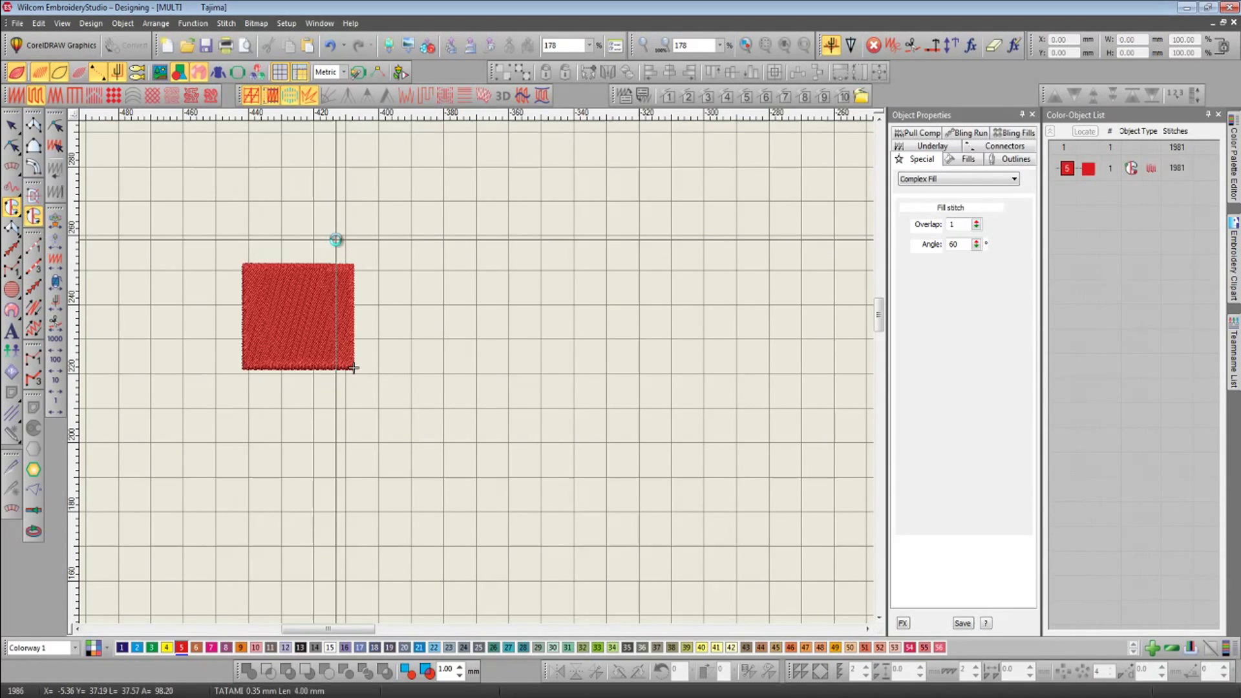
pyautogui.press('Escape')
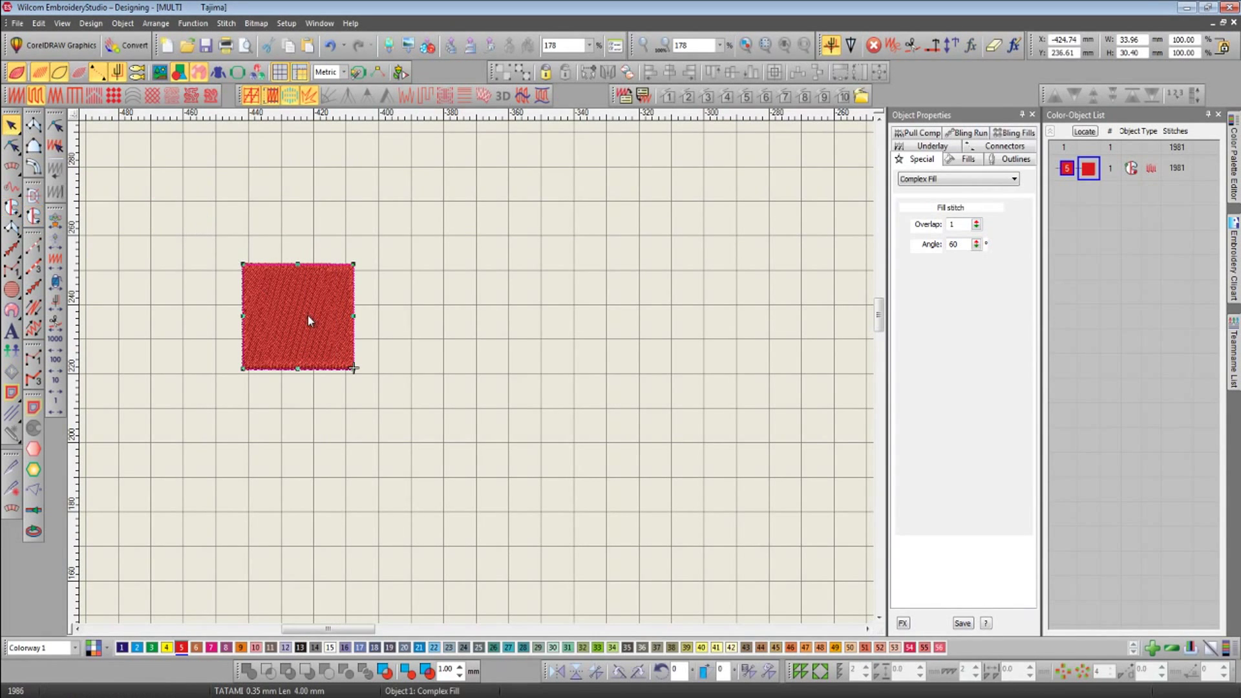
# - Copy the square offset, recolour the copy yellow, and duplicate the pair into three groups
pyautogui.moveTo(309, 318); pyautogui.dragTo(359, 369)
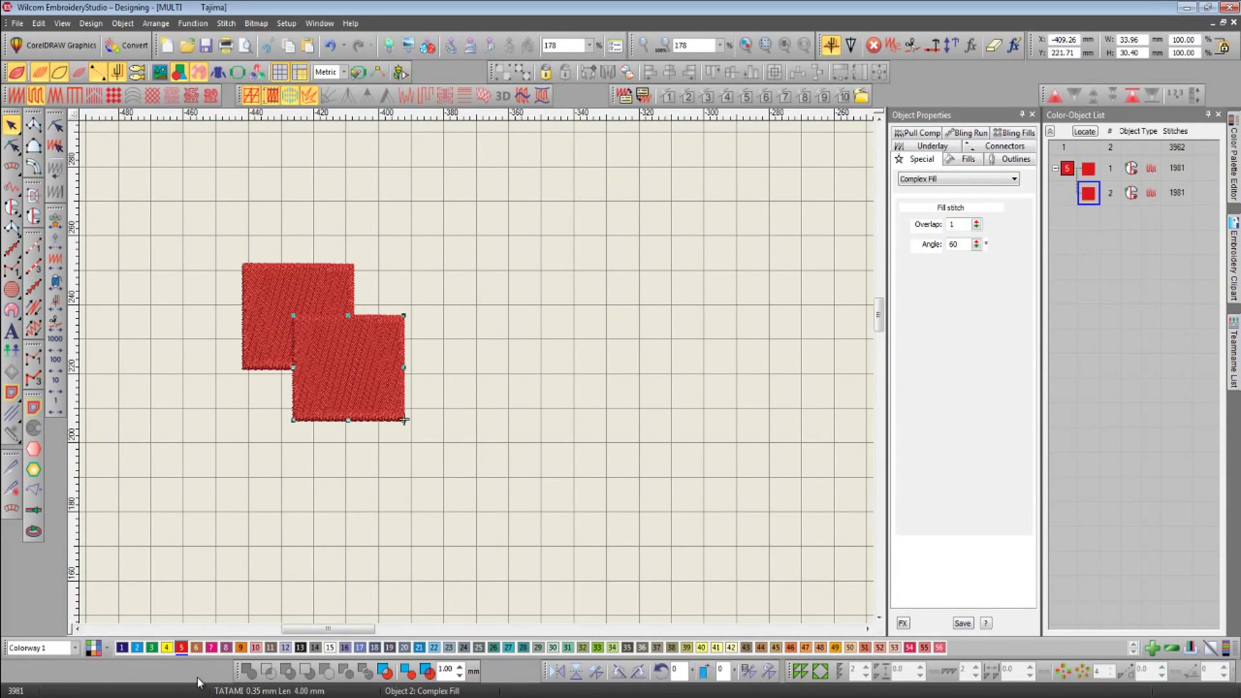
pyautogui.click(194, 650)
pyautogui.press('Escape')
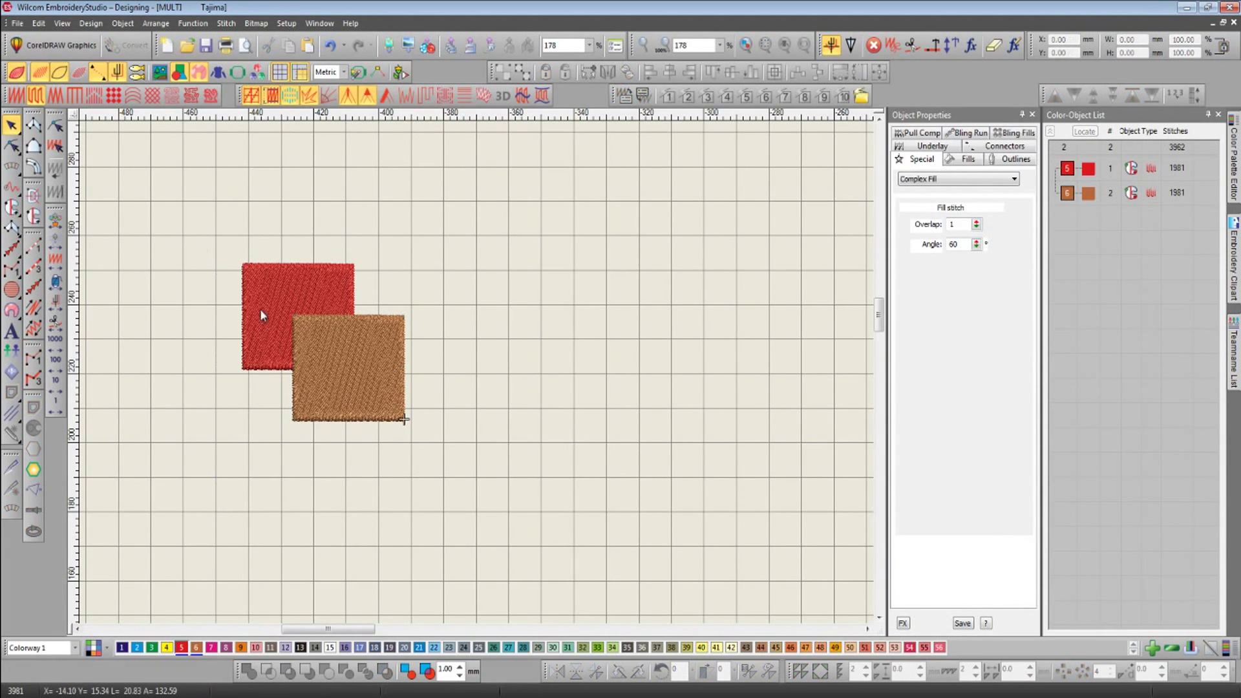
pyautogui.hotkey('ctrl', 'a')
pyautogui.click(166, 647)
pyautogui.moveTo(380, 389); pyautogui.dragTo(812, 374)
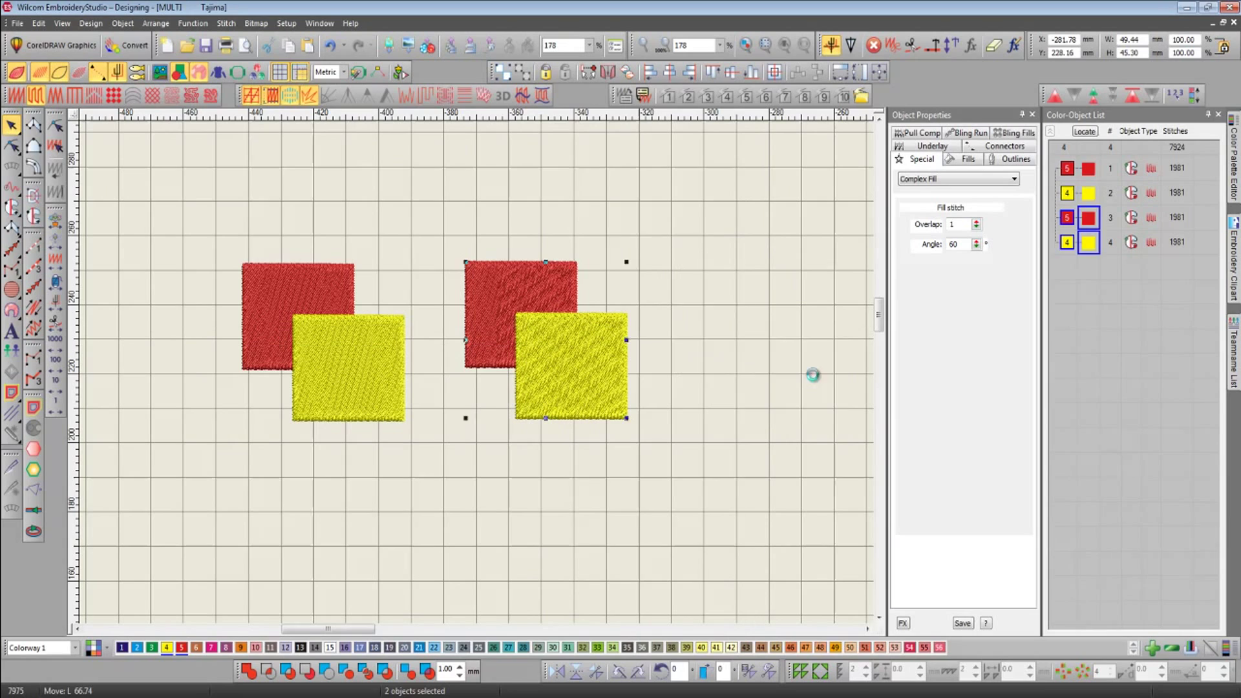
pyautogui.press('Escape')
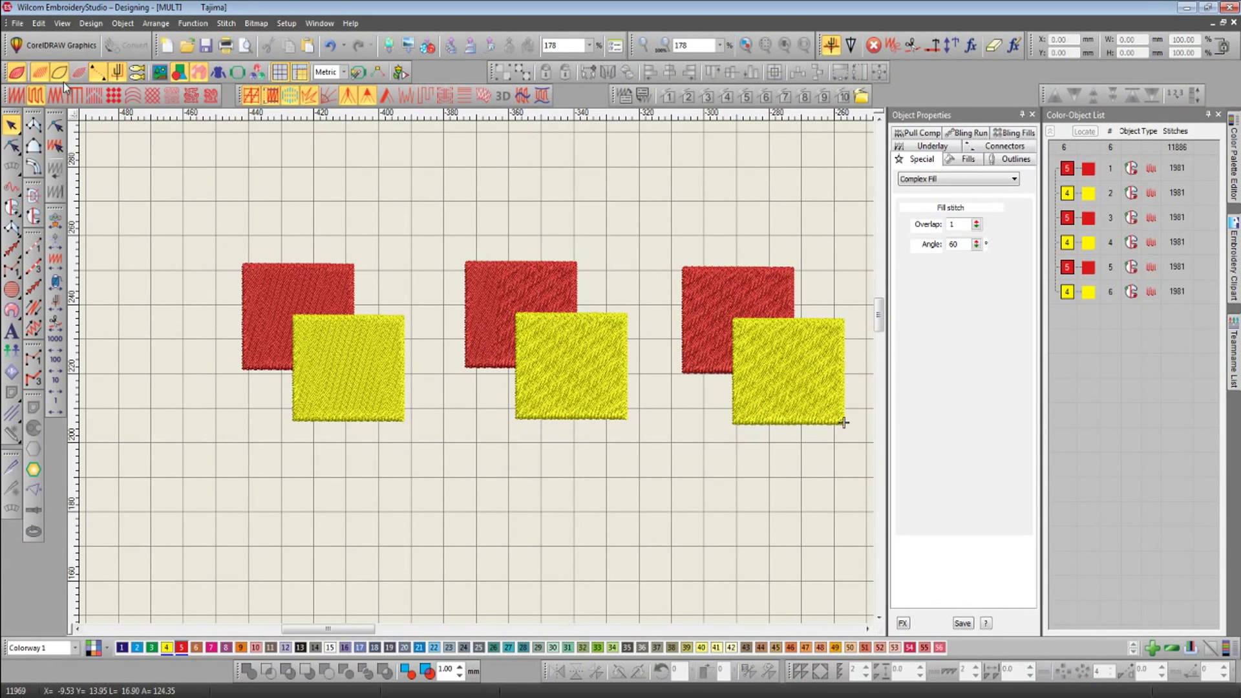
pyautogui.click(15, 95)
pyautogui.moveTo(202, 197); pyautogui.dragTo(446, 443)
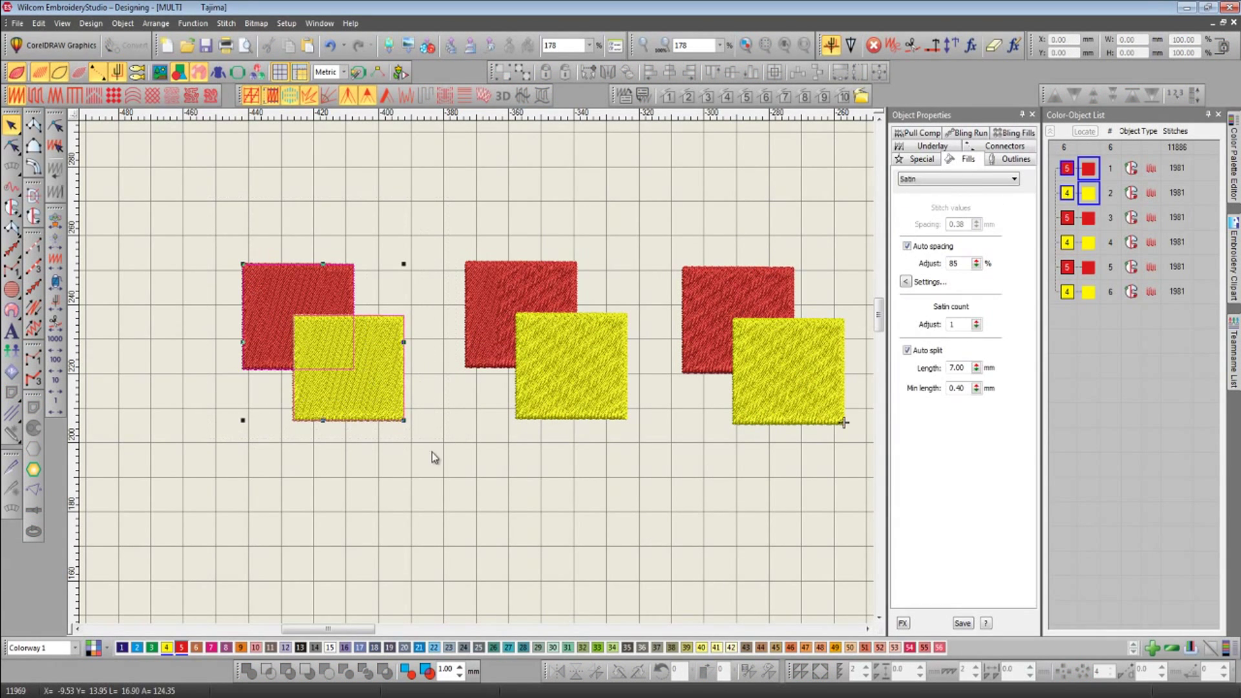
# - Add Input C borders in colour C13 to the left pair using the first overlapping method
pyautogui.click(34, 409)
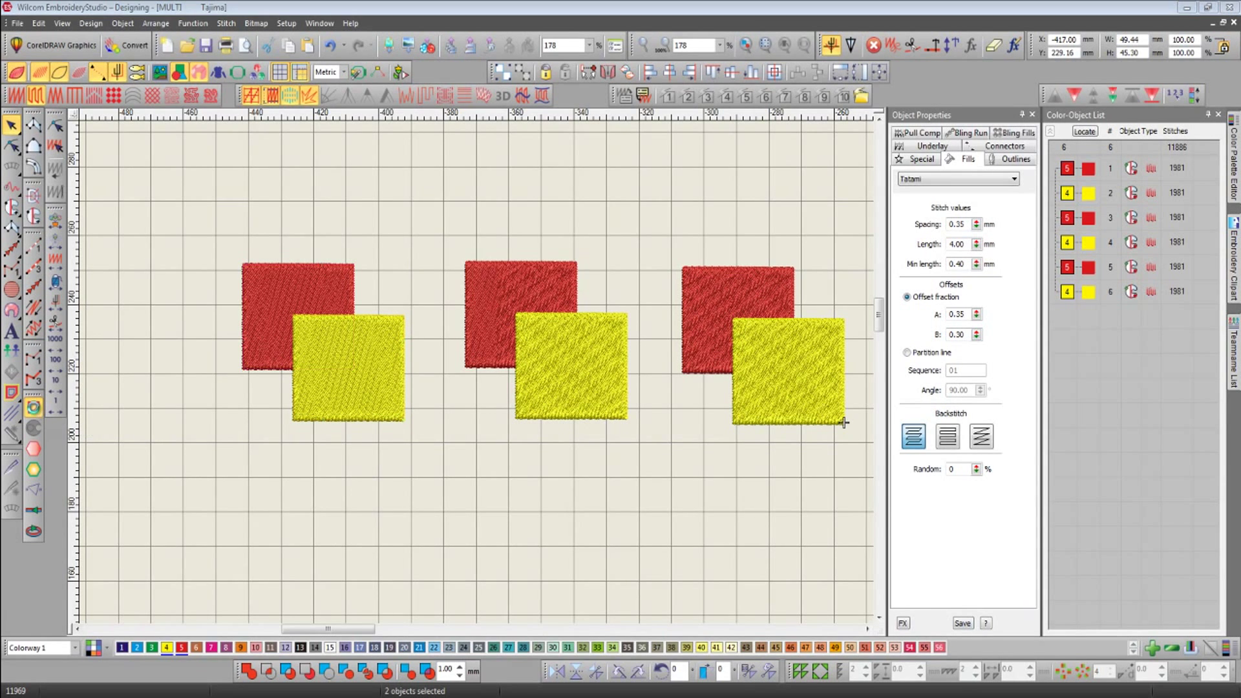
pyautogui.moveTo(521, 168); pyautogui.dragTo(515, 153)
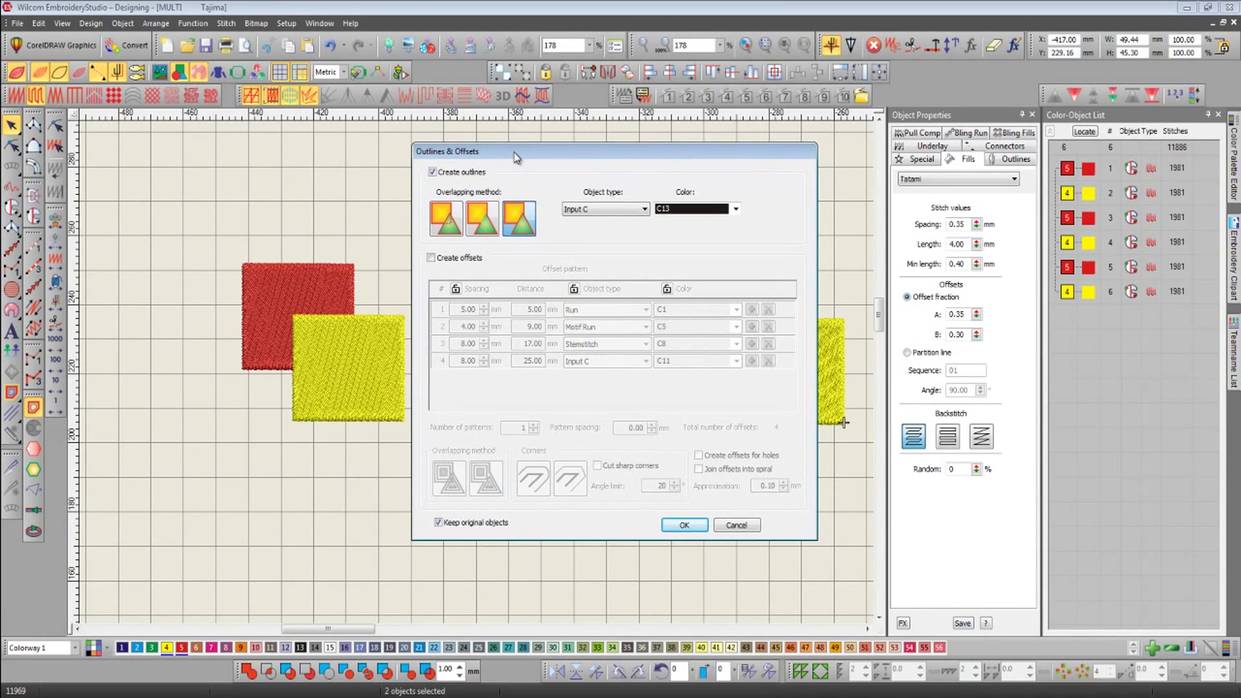
pyautogui.click(457, 215)
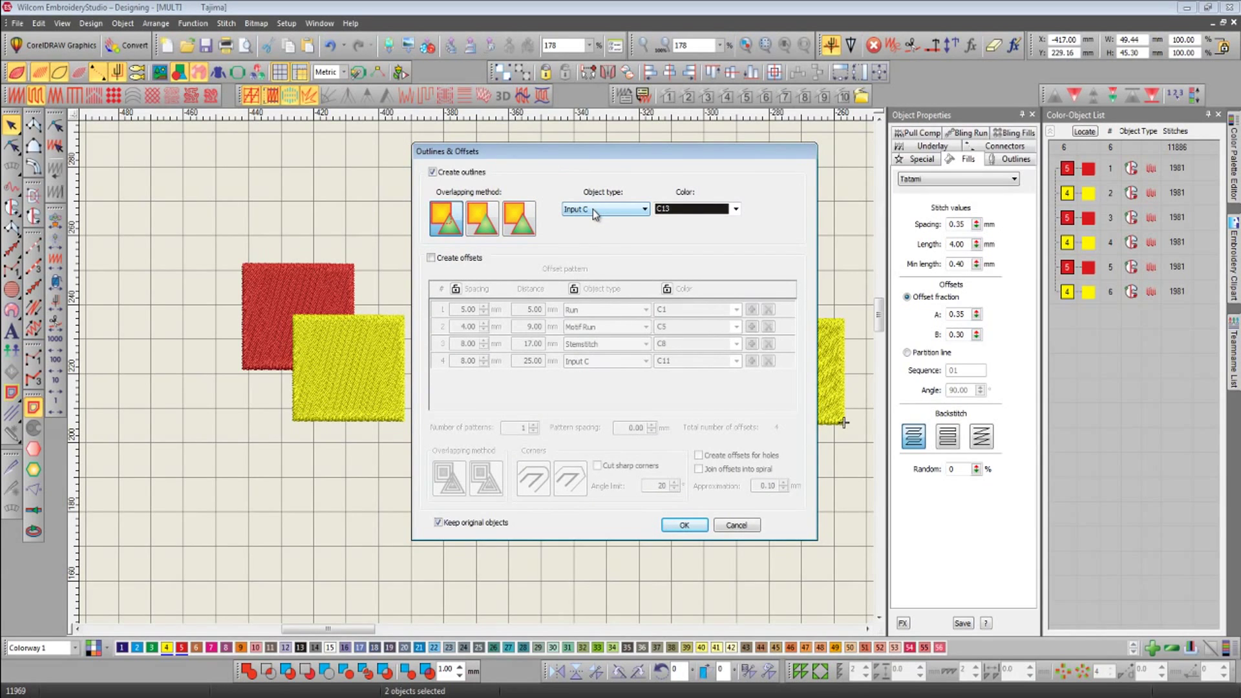
pyautogui.click(642, 209)
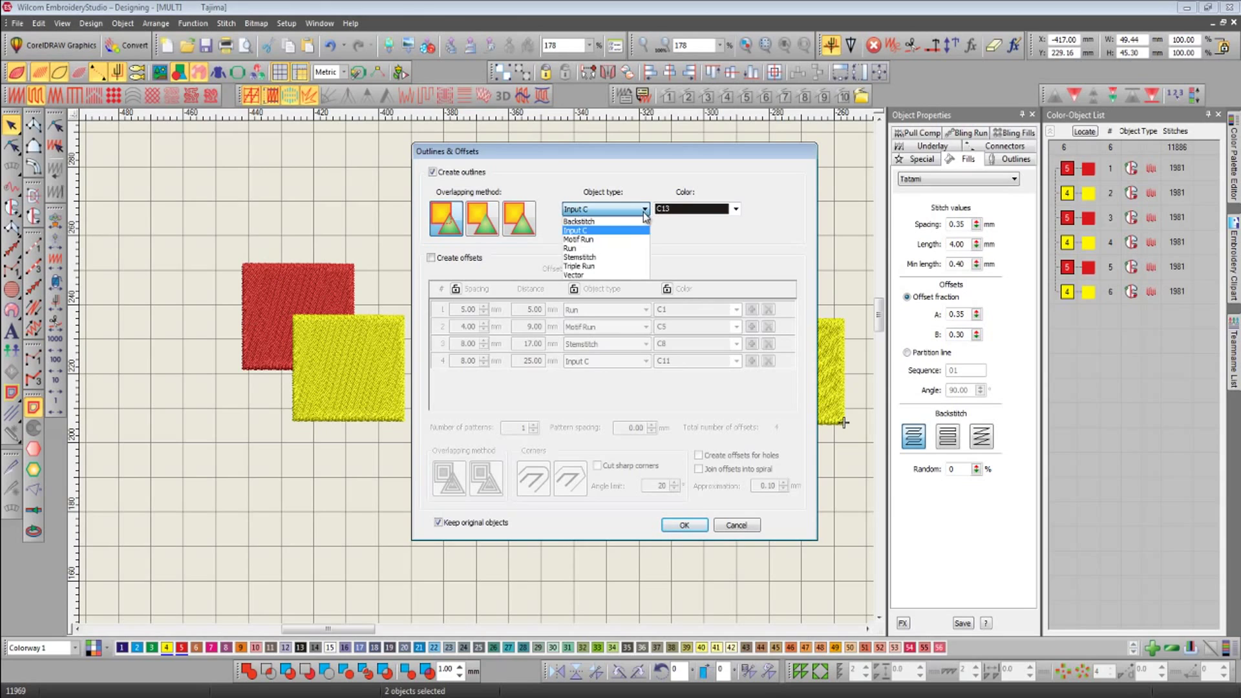
pyautogui.click(604, 212)
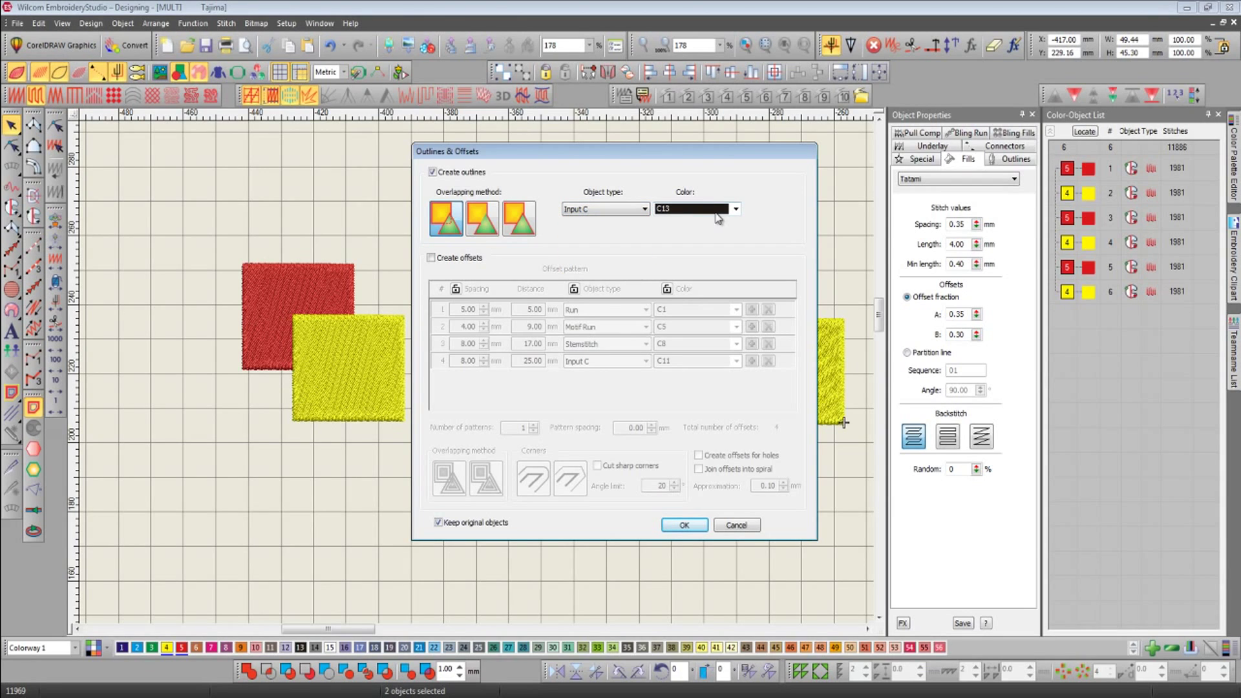
pyautogui.click(698, 526)
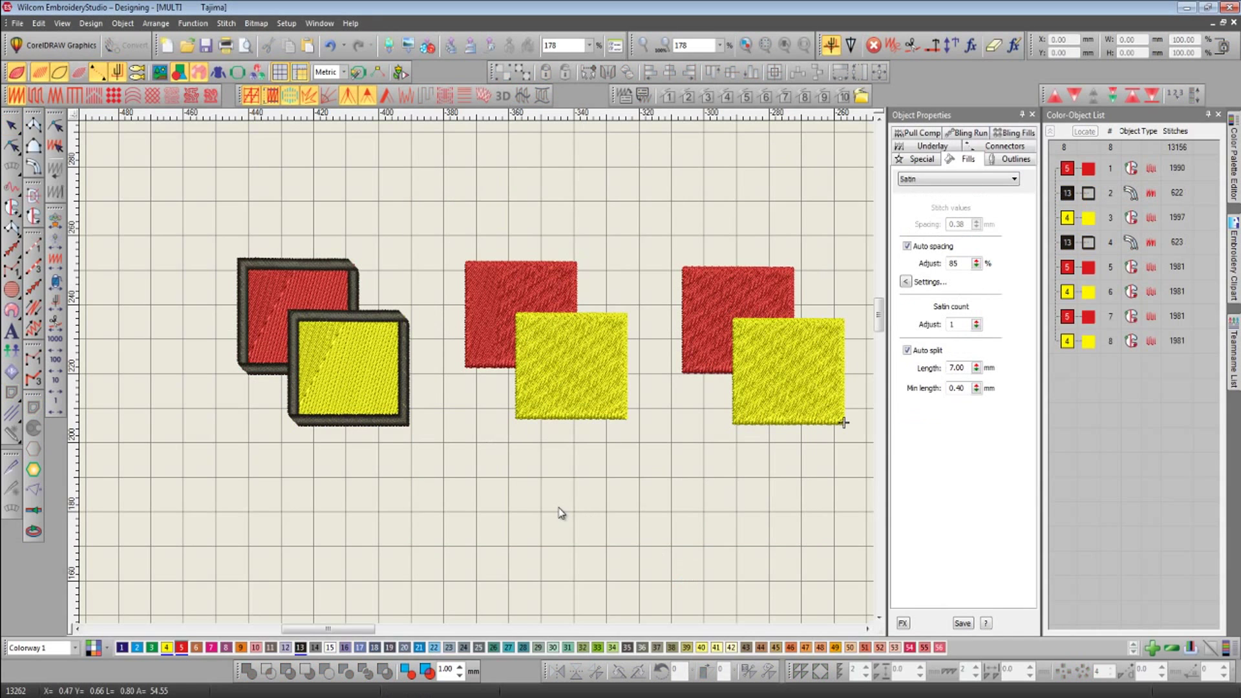
# - Outline the middle red-and-yellow pair using the second overlapping method
pyautogui.press('Escape')
pyautogui.moveTo(451, 226); pyautogui.dragTo(638, 464)
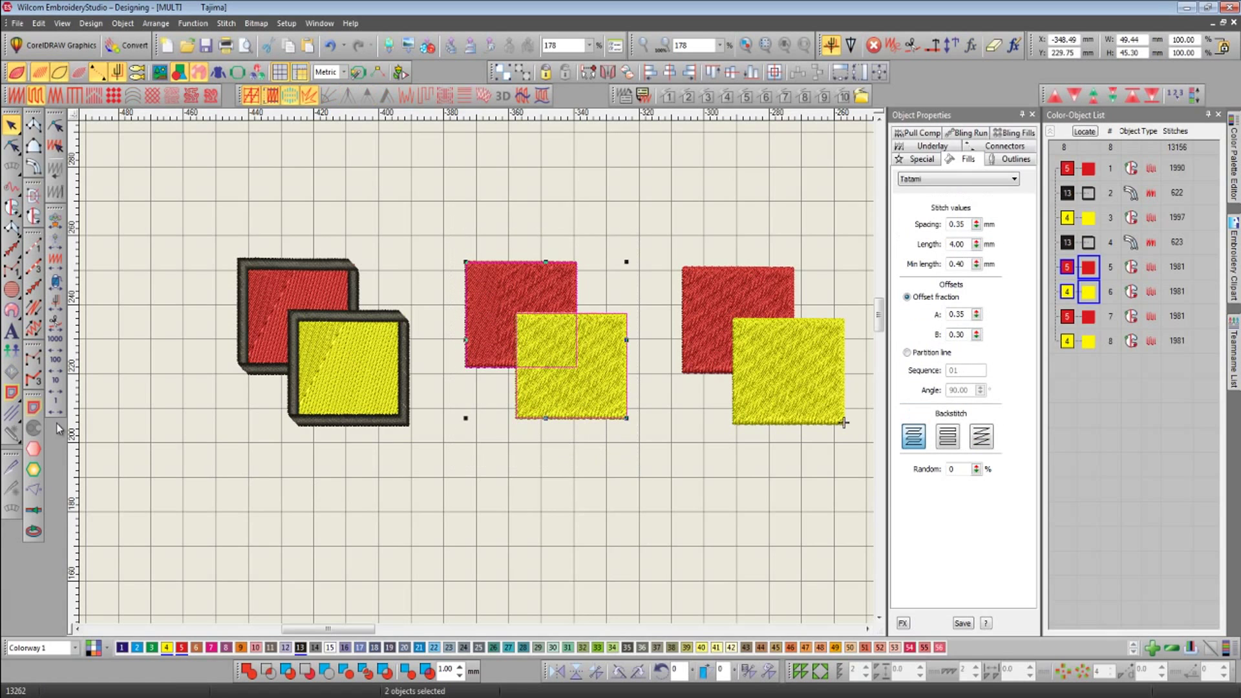
pyautogui.click(34, 407)
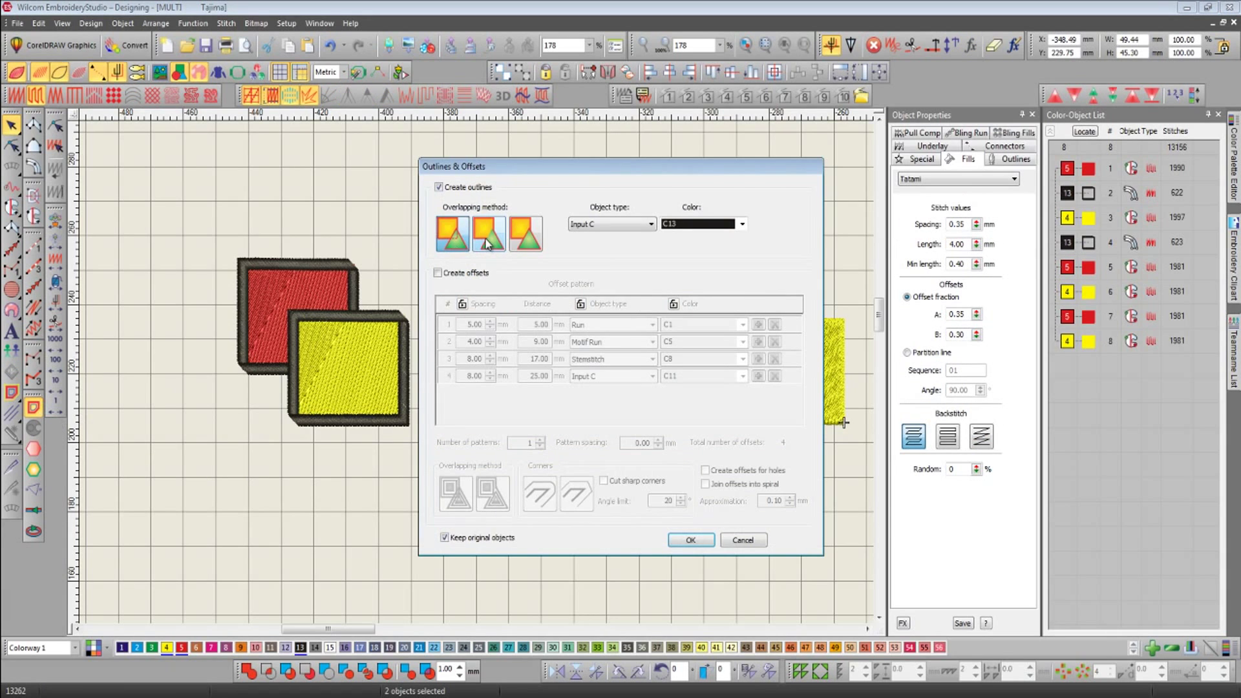
pyautogui.click(486, 244)
pyautogui.click(689, 540)
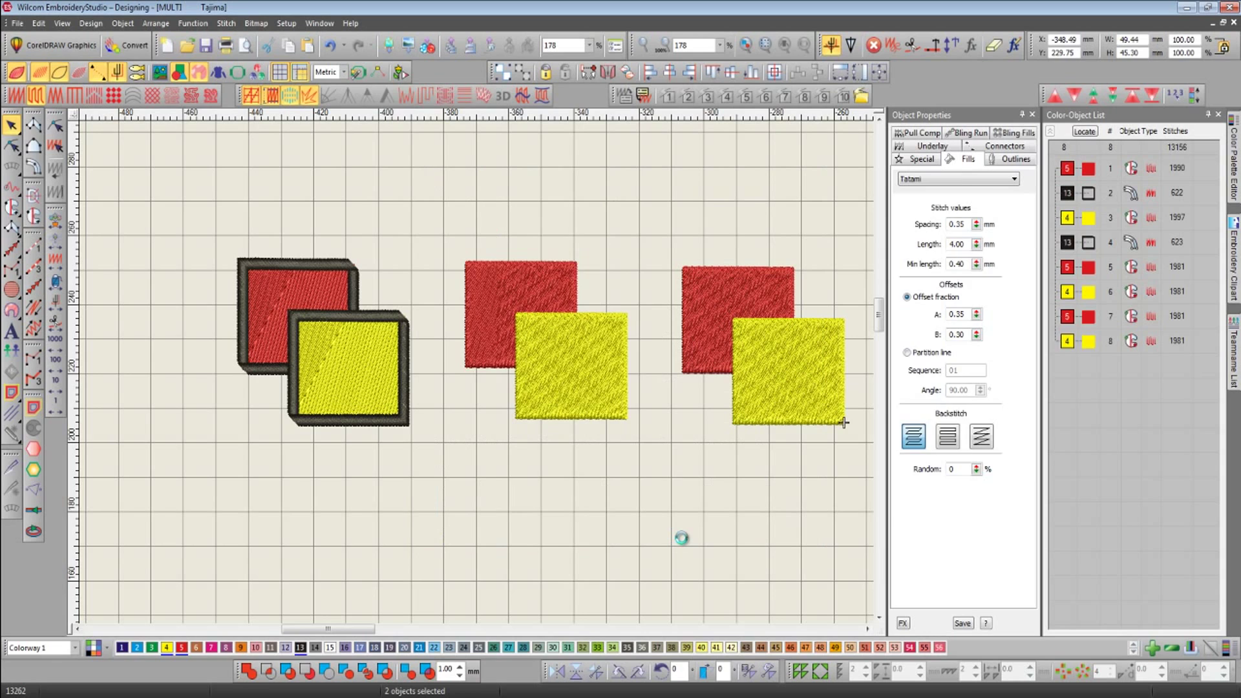
# - Outline each square of the right pair separately with the third overlapping method
pyautogui.moveTo(666, 240); pyautogui.dragTo(482, 331)
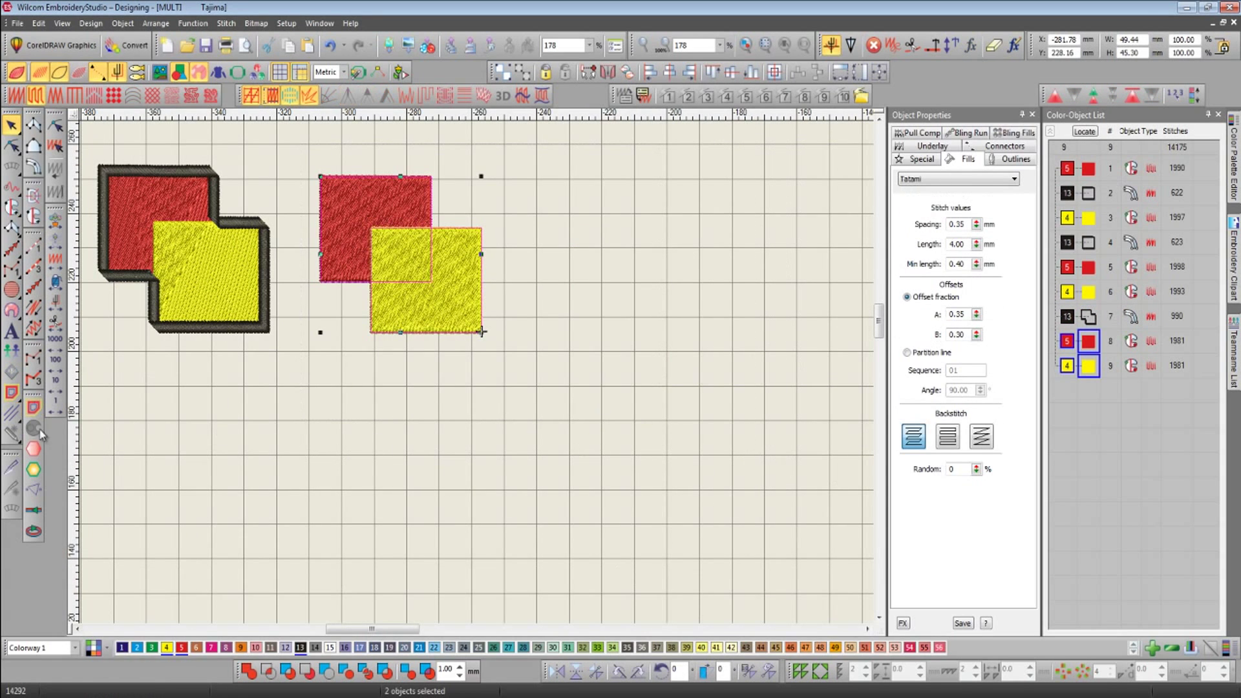
pyautogui.click(34, 407)
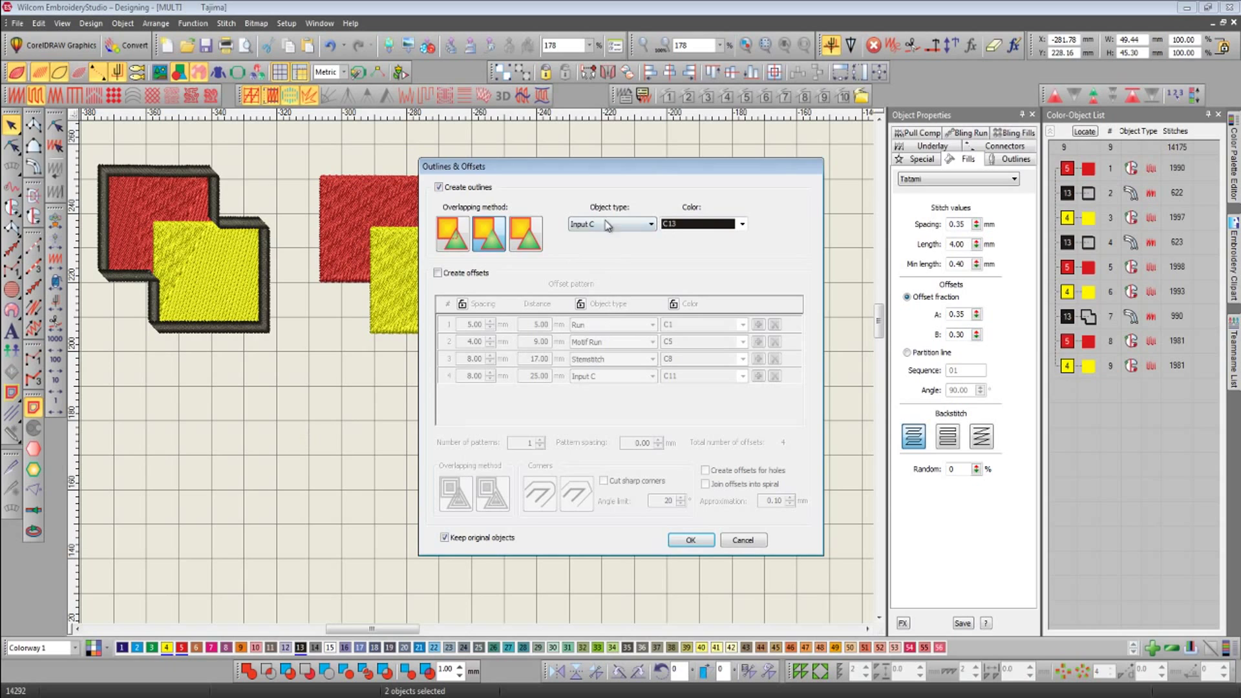
pyautogui.click(528, 233)
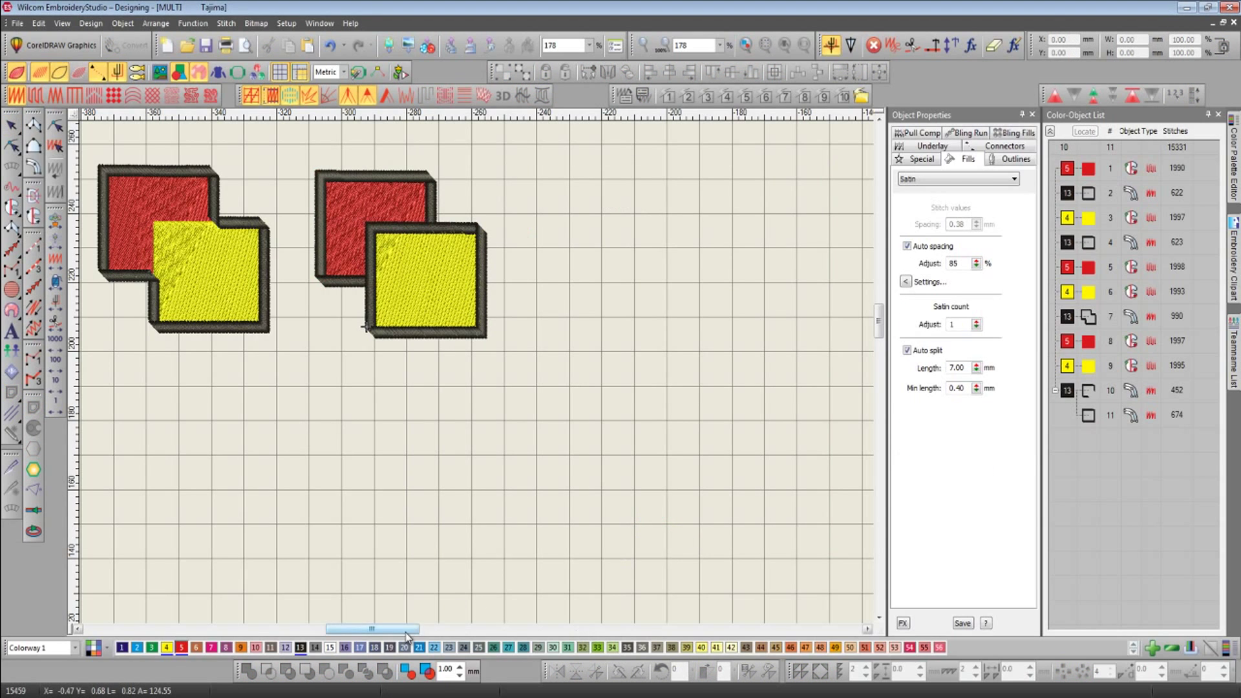
# - Move the left pair's yellow square with its outline below the red square
pyautogui.moveTo(406, 630); pyautogui.dragTo(373, 607)
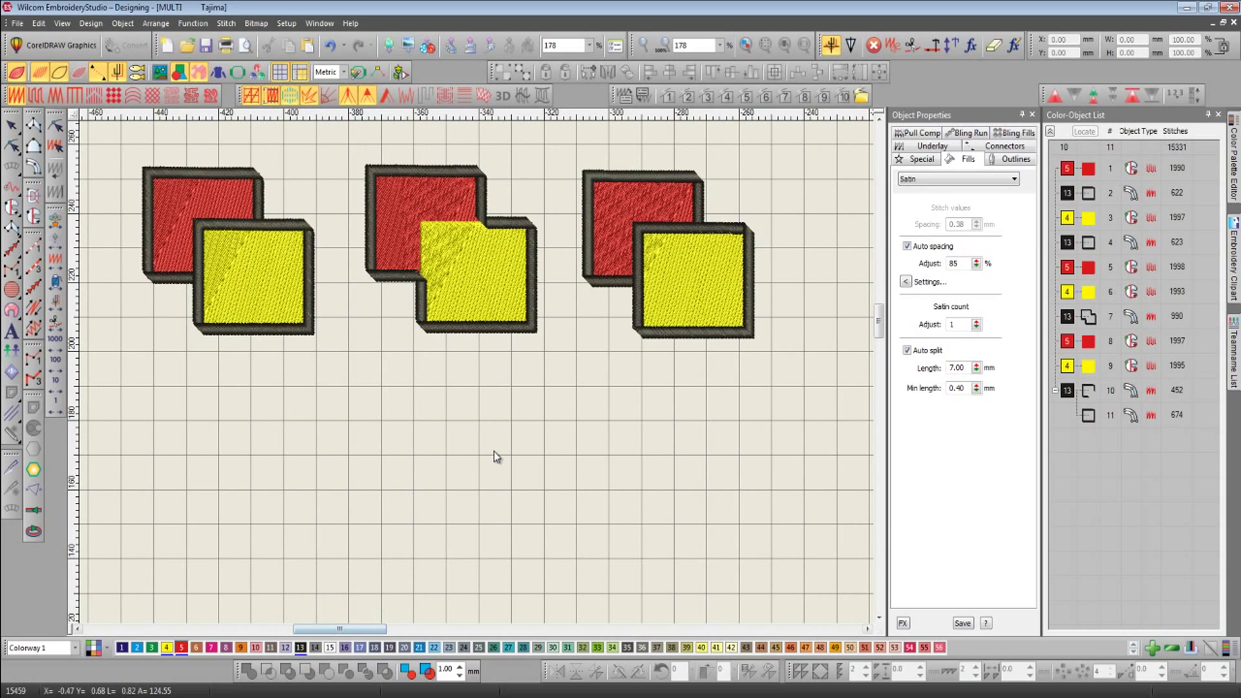
pyautogui.press('Escape')
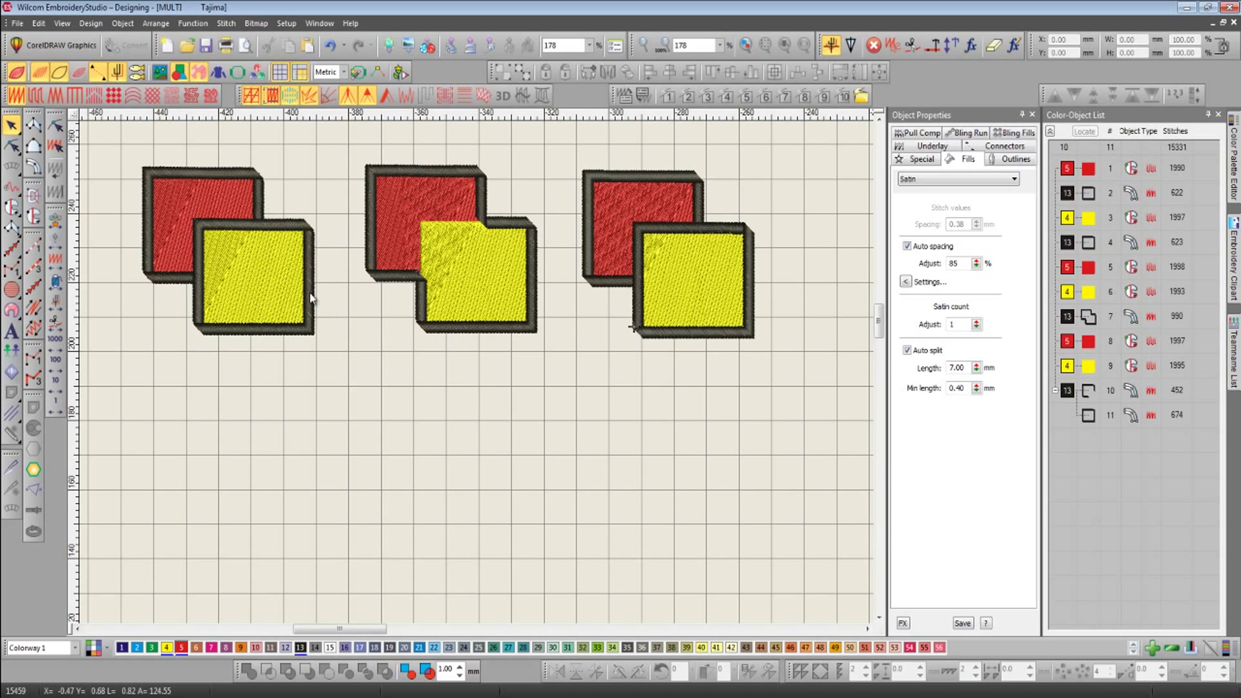
pyautogui.click(272, 292)
pyautogui.moveTo(271, 291); pyautogui.dragTo(301, 391)
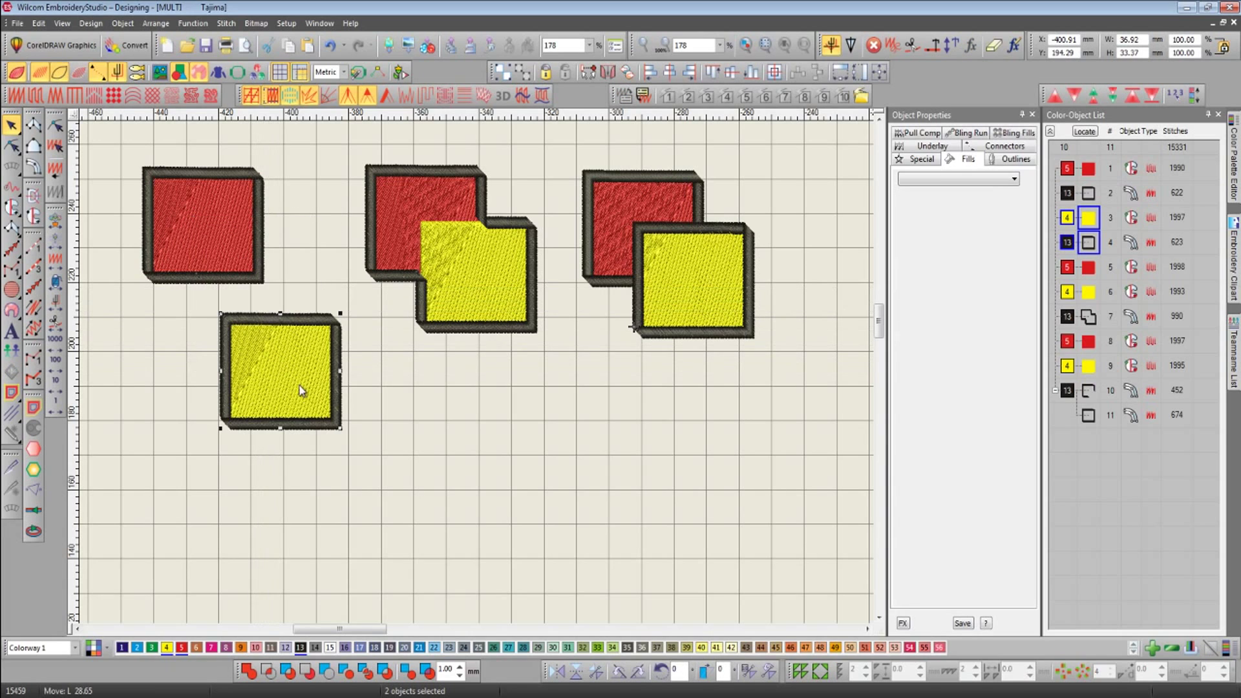
pyautogui.click(392, 458)
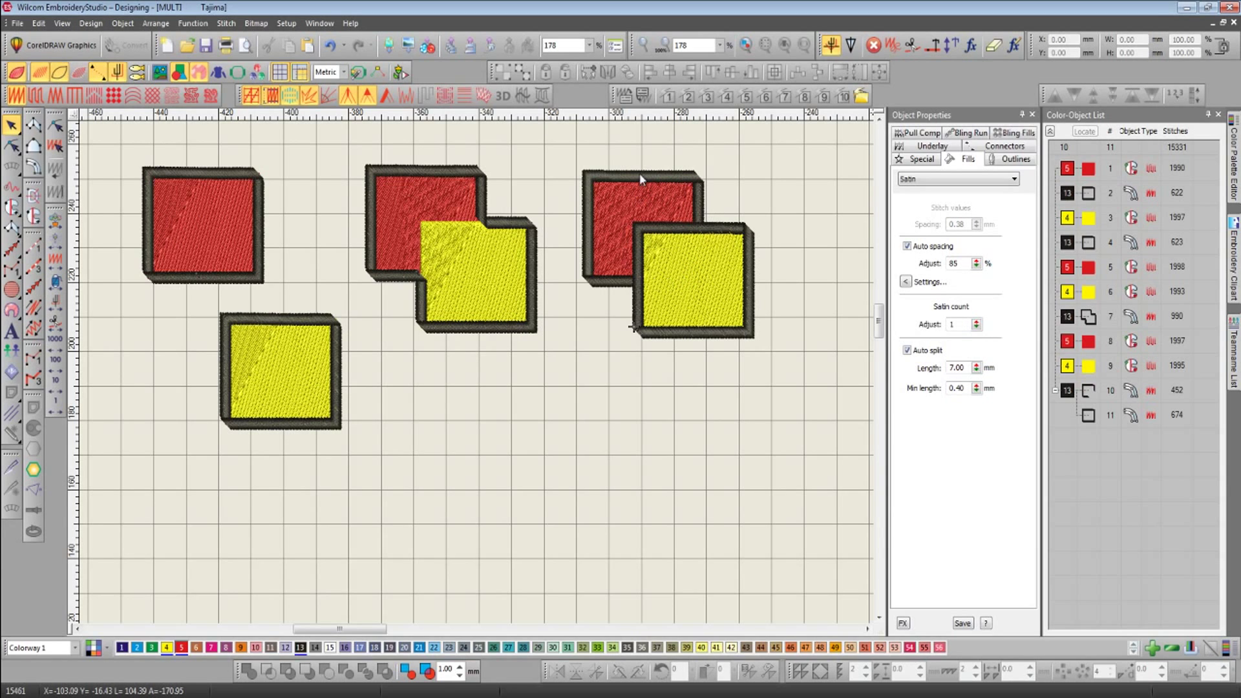
# - Shift the right pair's red-square outline up and to the left
pyautogui.moveTo(638, 172); pyautogui.dragTo(555, 247)
pyautogui.scroll(-2, 711, 284)
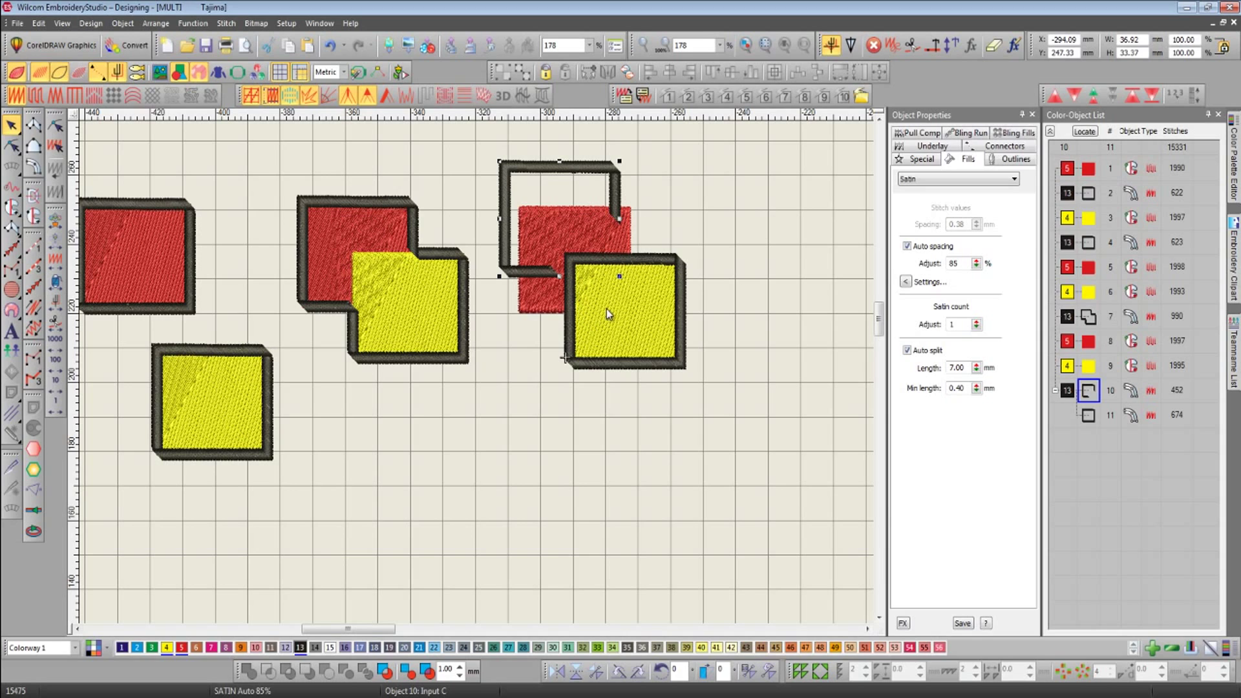
pyautogui.click(715, 232)
# - Delete all square groups and start a new empty design
pyautogui.hotkey('shift', 'z')
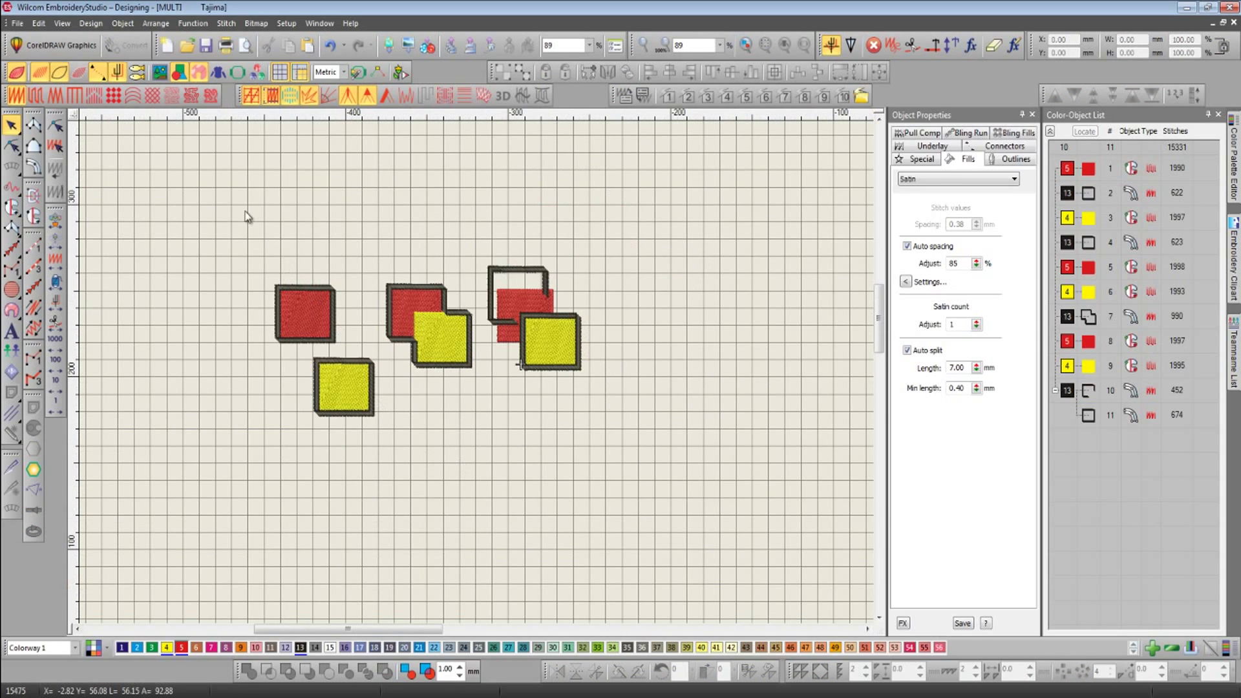
pyautogui.moveTo(246, 214); pyautogui.dragTo(640, 446)
pyautogui.press('Delete')
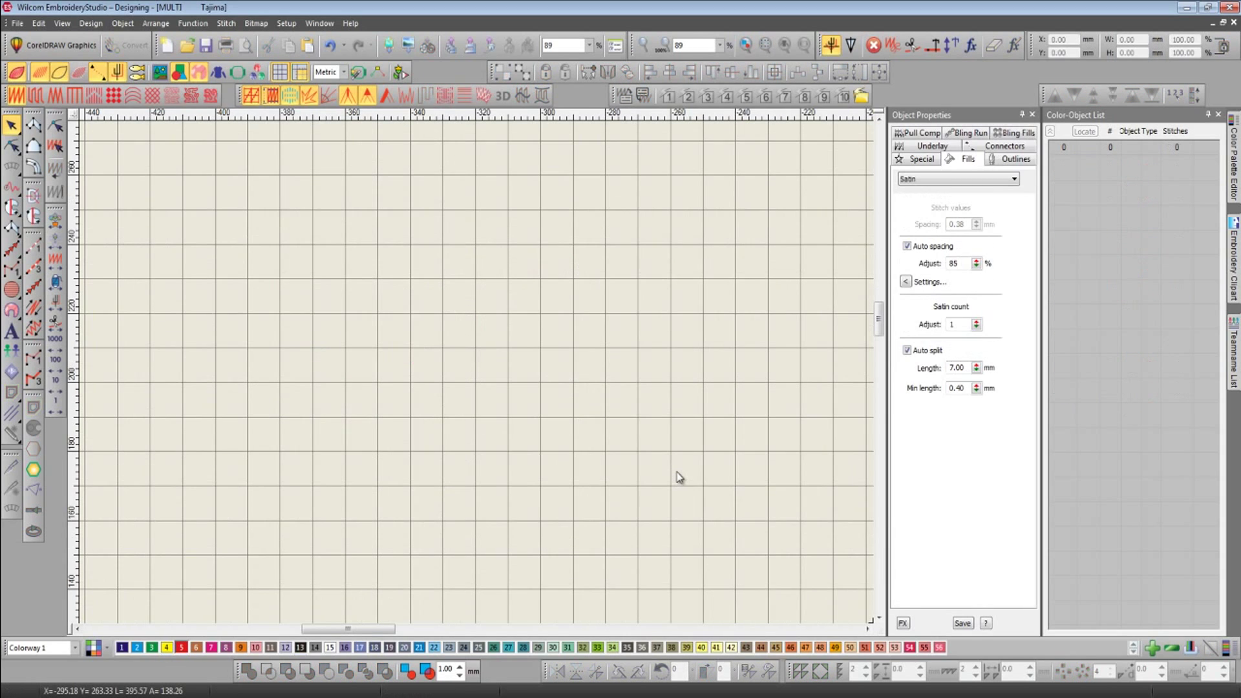
pyautogui.hotkey('ctrl', 'n')
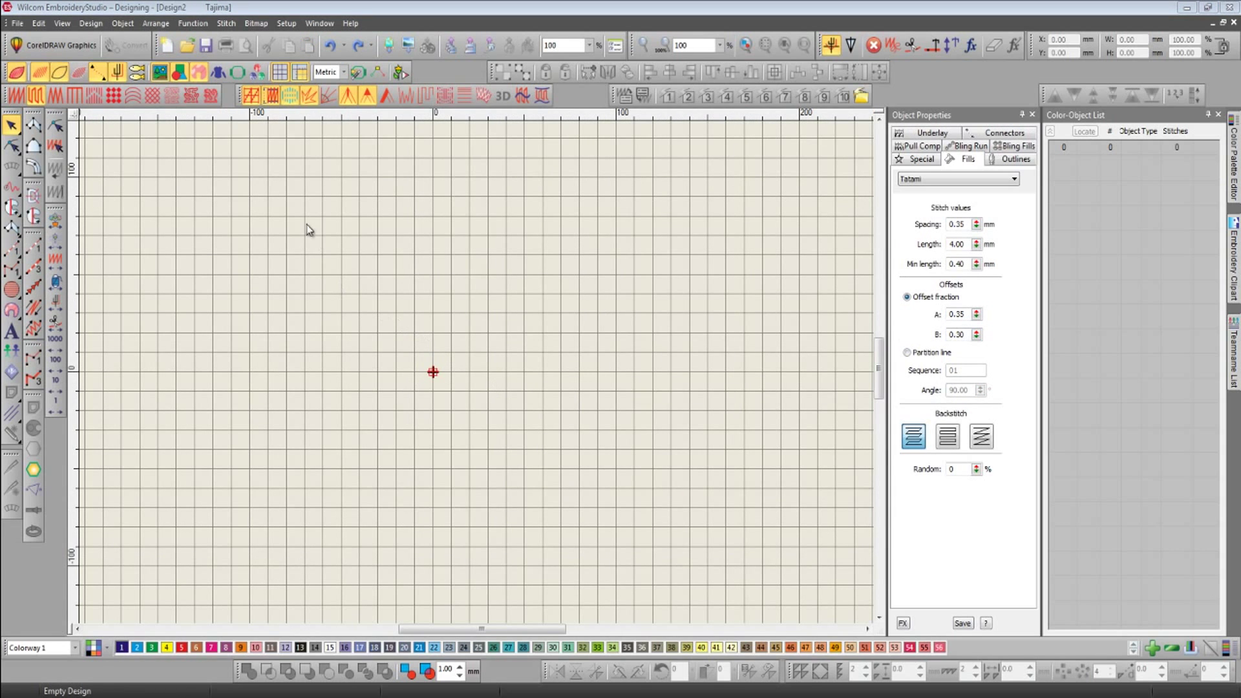
# - Import WILCOM.EMB and scale the lettering proportionally to 273.55 mm wide
pyautogui.click(388, 46)
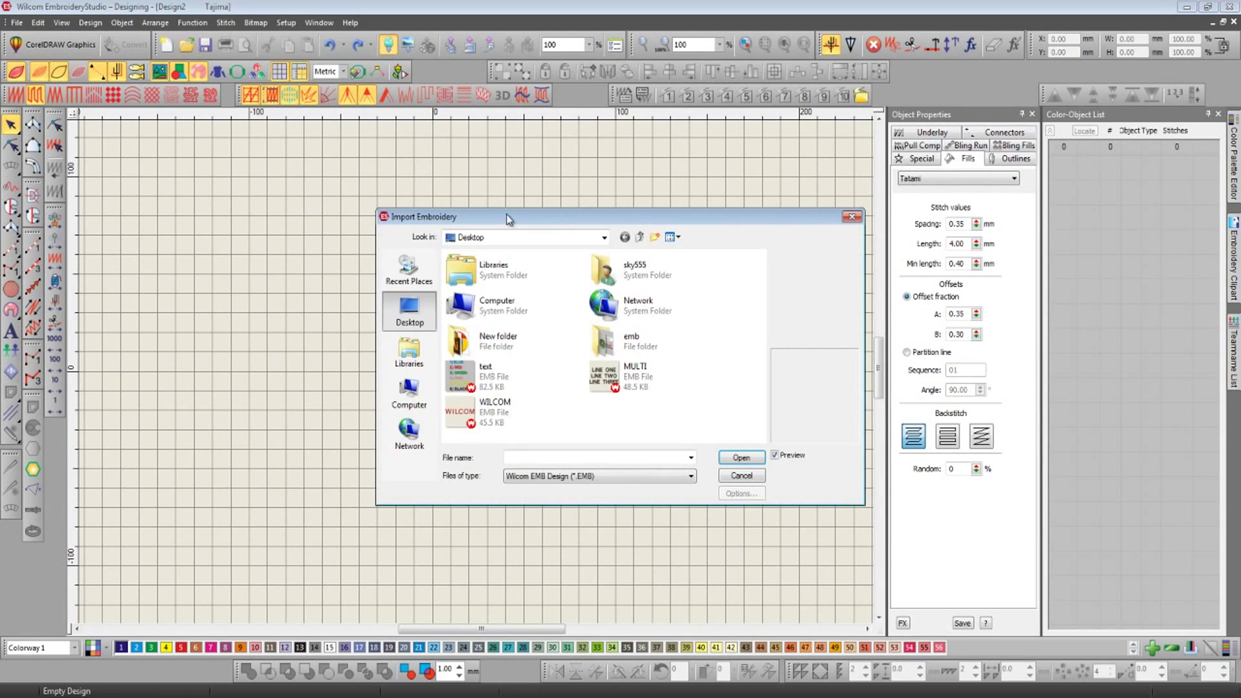
pyautogui.click(491, 407)
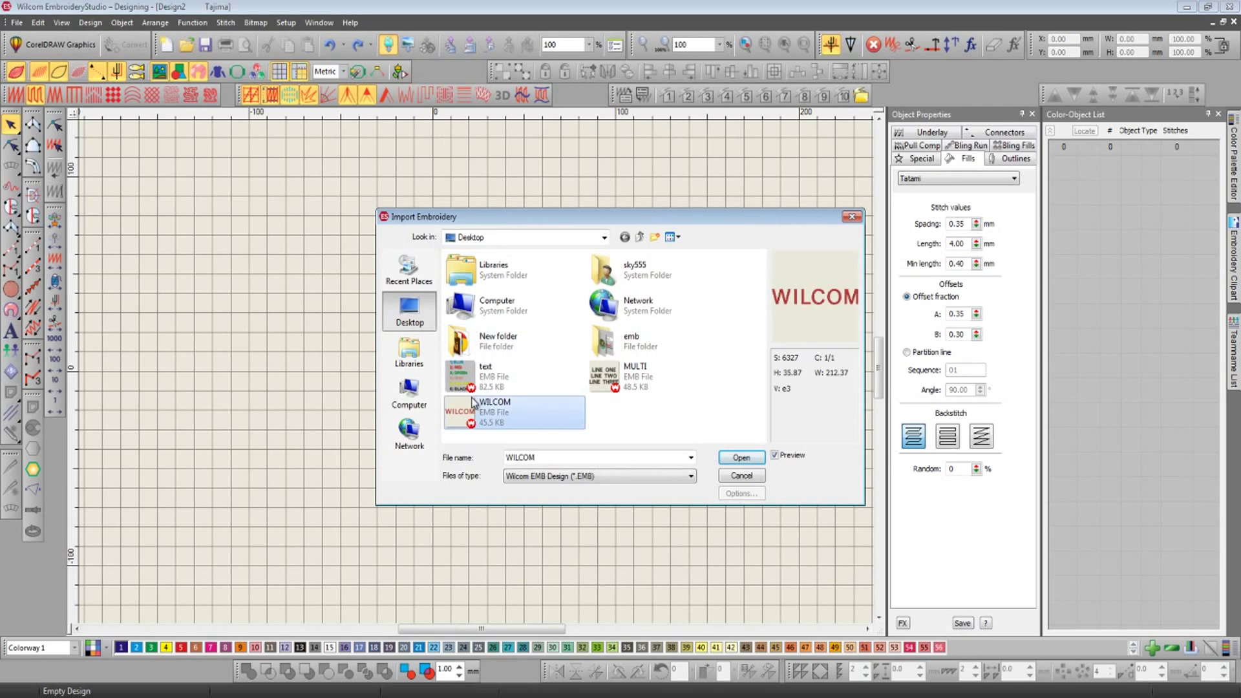
pyautogui.click(740, 457)
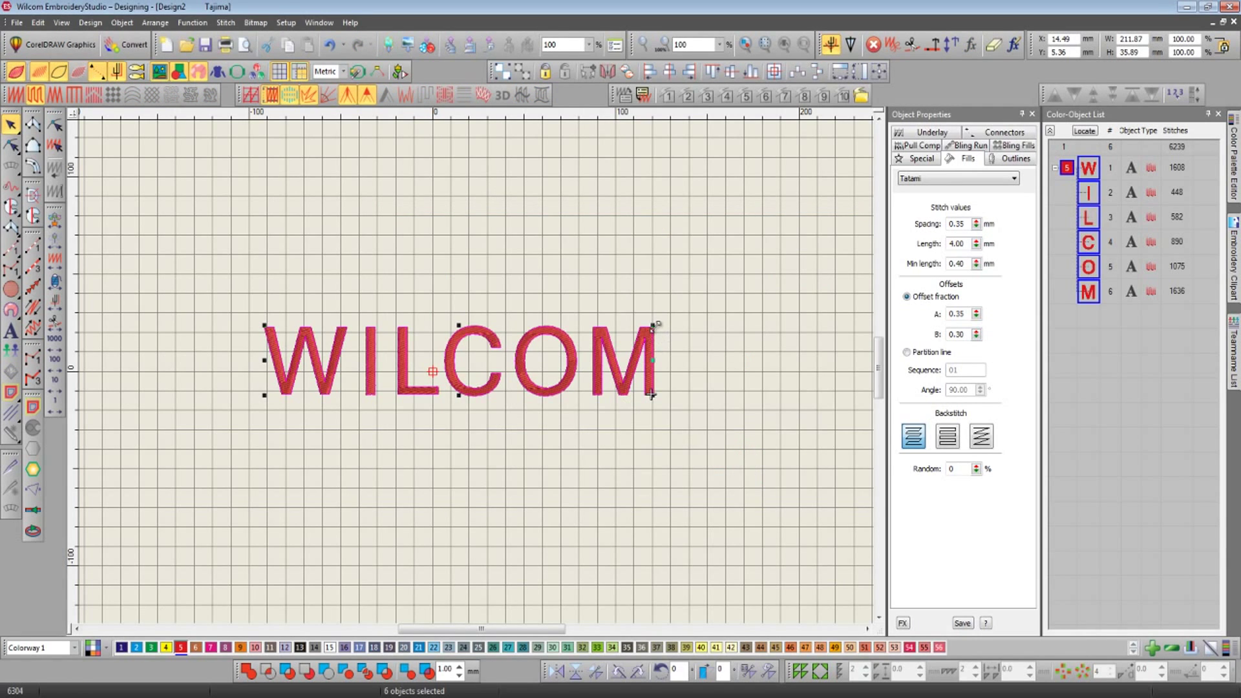
pyautogui.moveTo(653, 326); pyautogui.dragTo(709, 262)
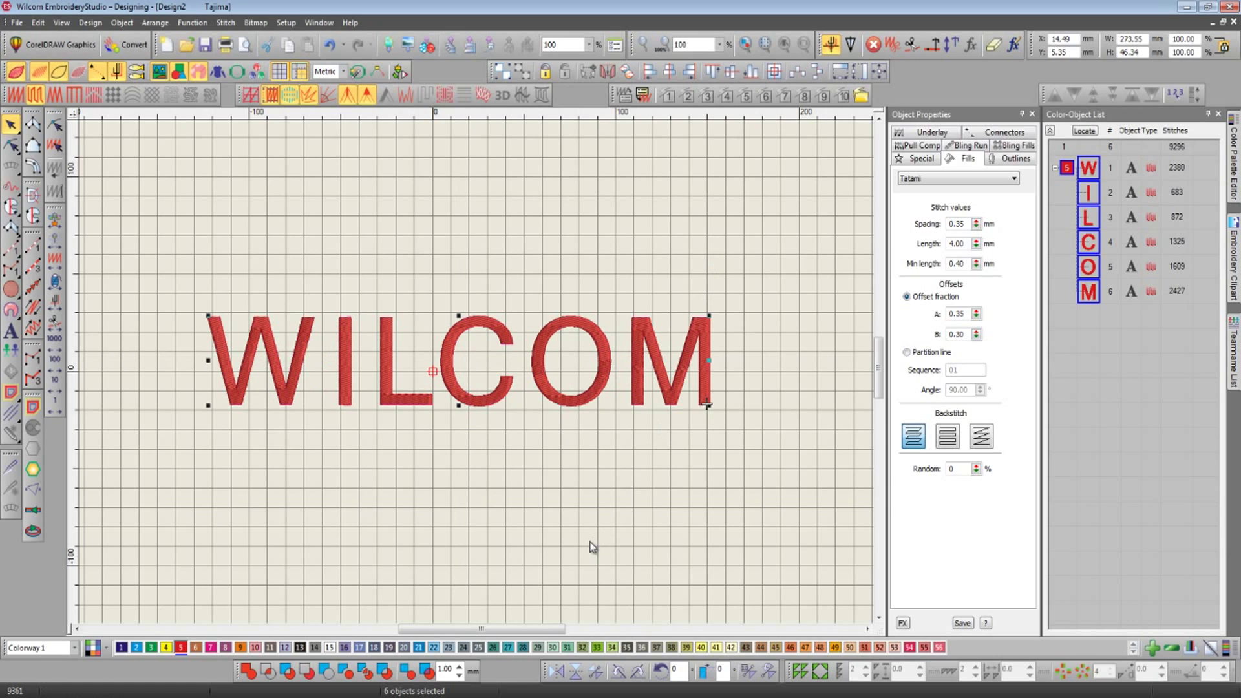
# - In Outlines & Offsets, turn off outline creation and turn on offset creation for WILCOM
pyautogui.click(32, 407)
pyautogui.moveTo(584, 169); pyautogui.dragTo(757, 130)
pyautogui.click(613, 148)
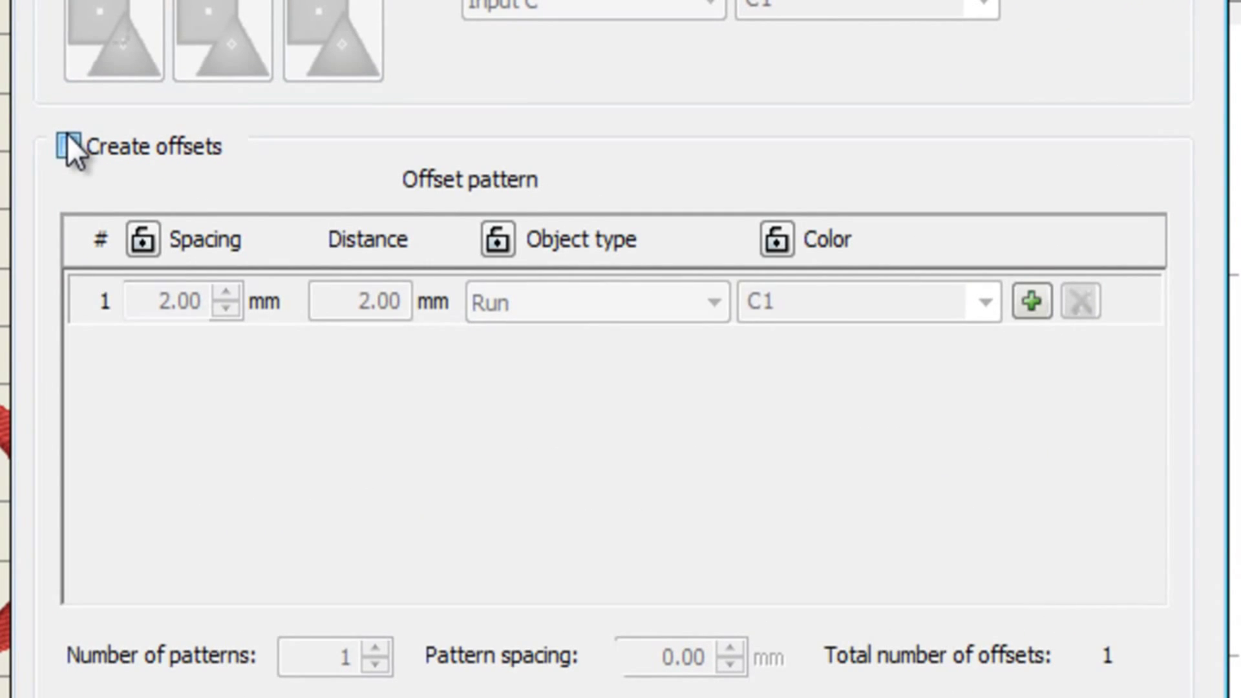
pyautogui.click(68, 138)
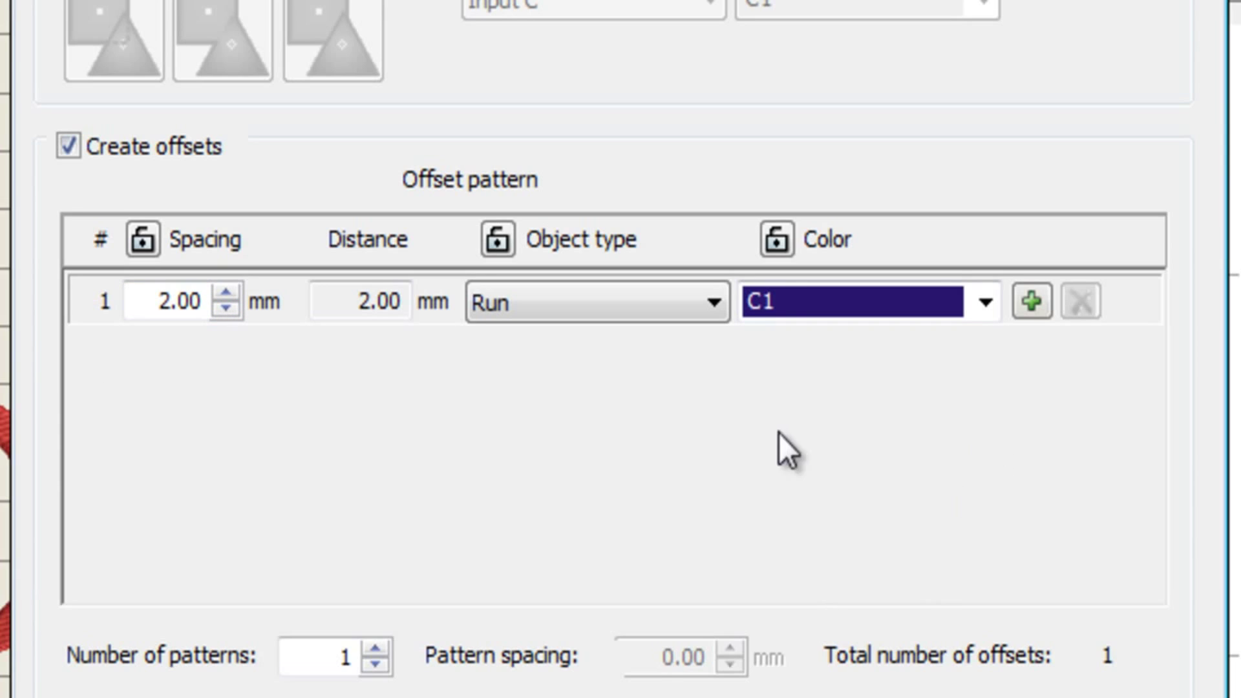
# - Add a second offset as a Motif Run in colour C3 with 4 mm spacing
pyautogui.click(1029, 302)
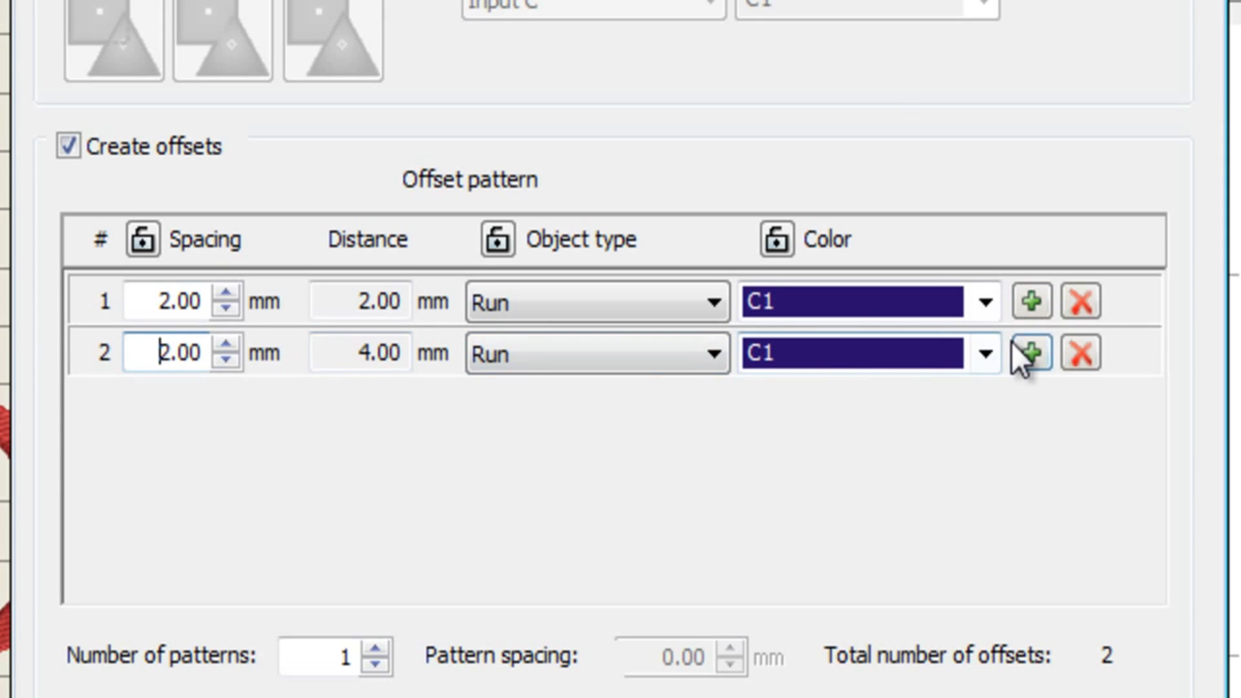
pyautogui.click(985, 354)
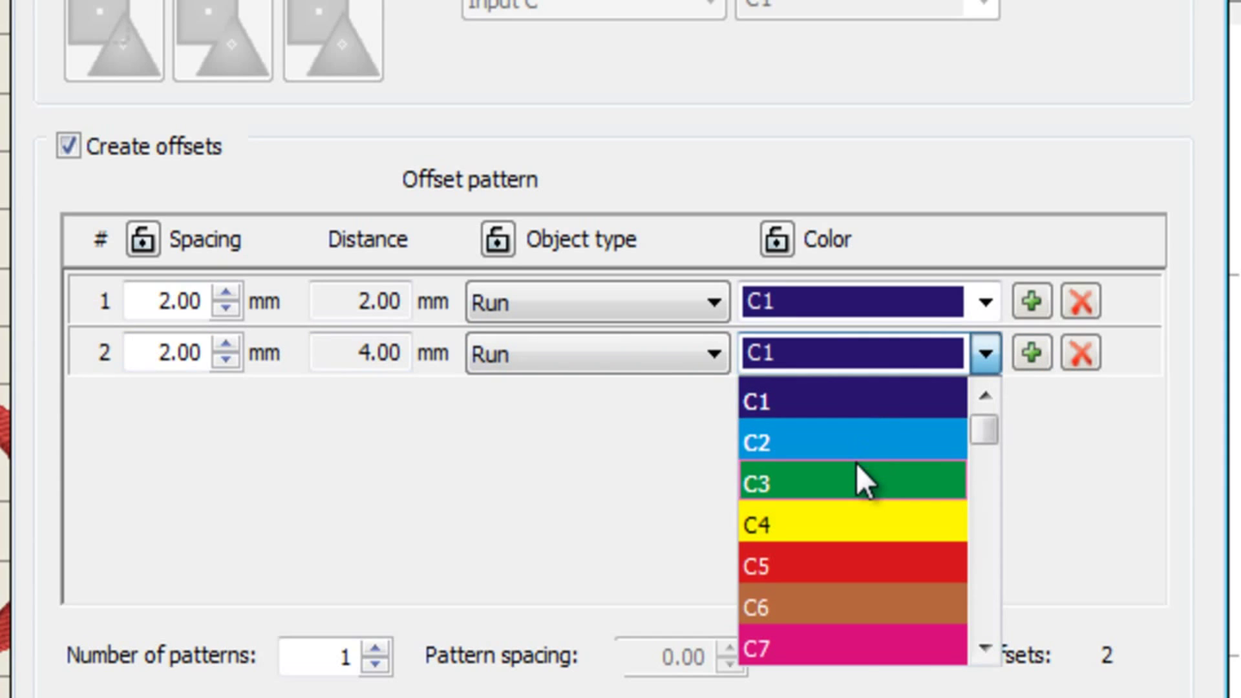
pyautogui.click(856, 463)
pyautogui.click(595, 354)
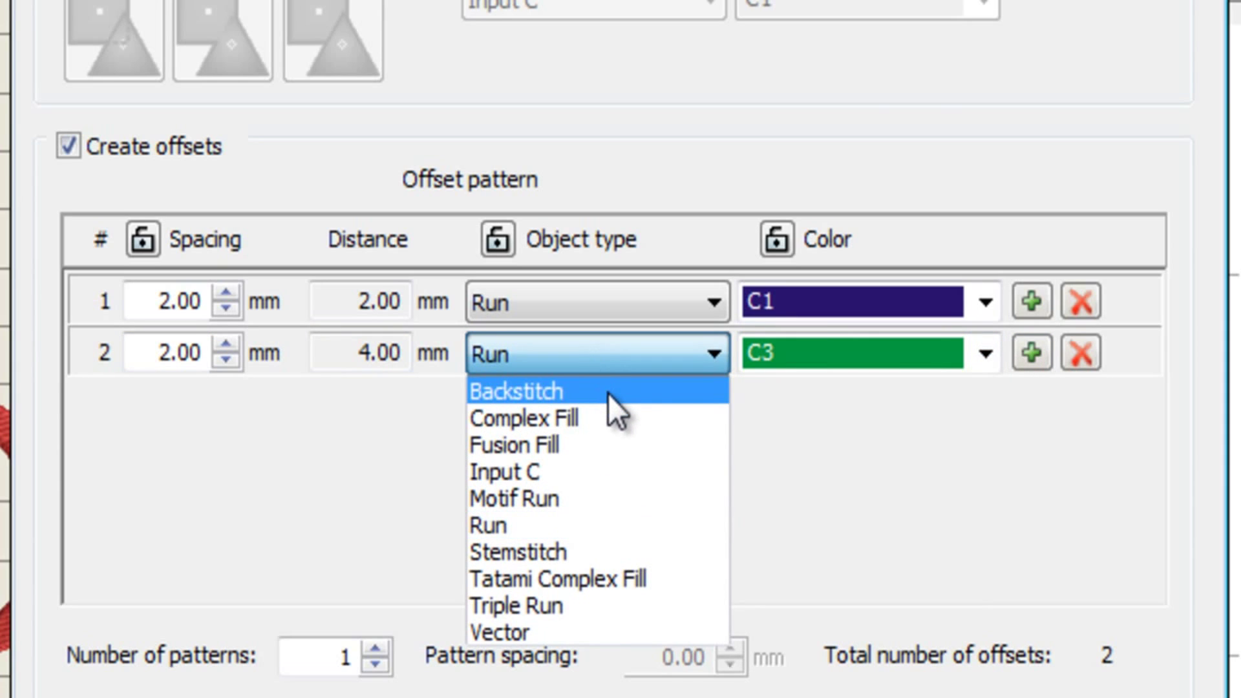
pyautogui.click(571, 497)
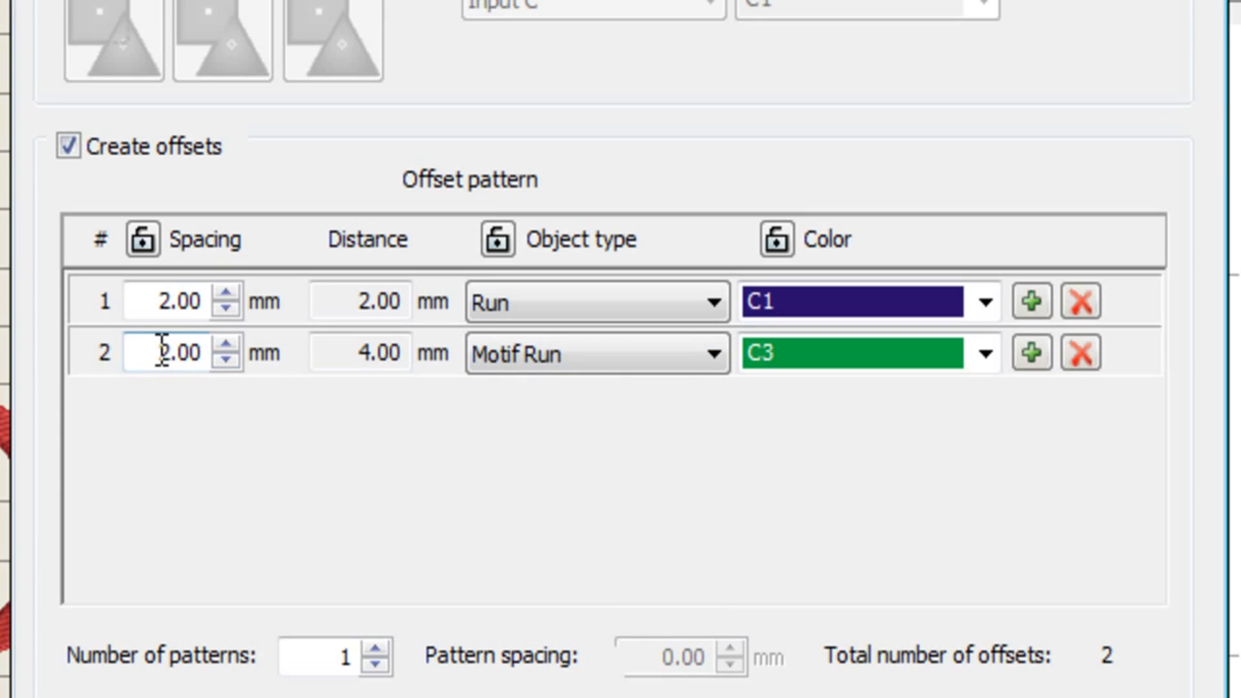
pyautogui.moveTo(161, 352); pyautogui.dragTo(230, 336)
pyautogui.write('4')
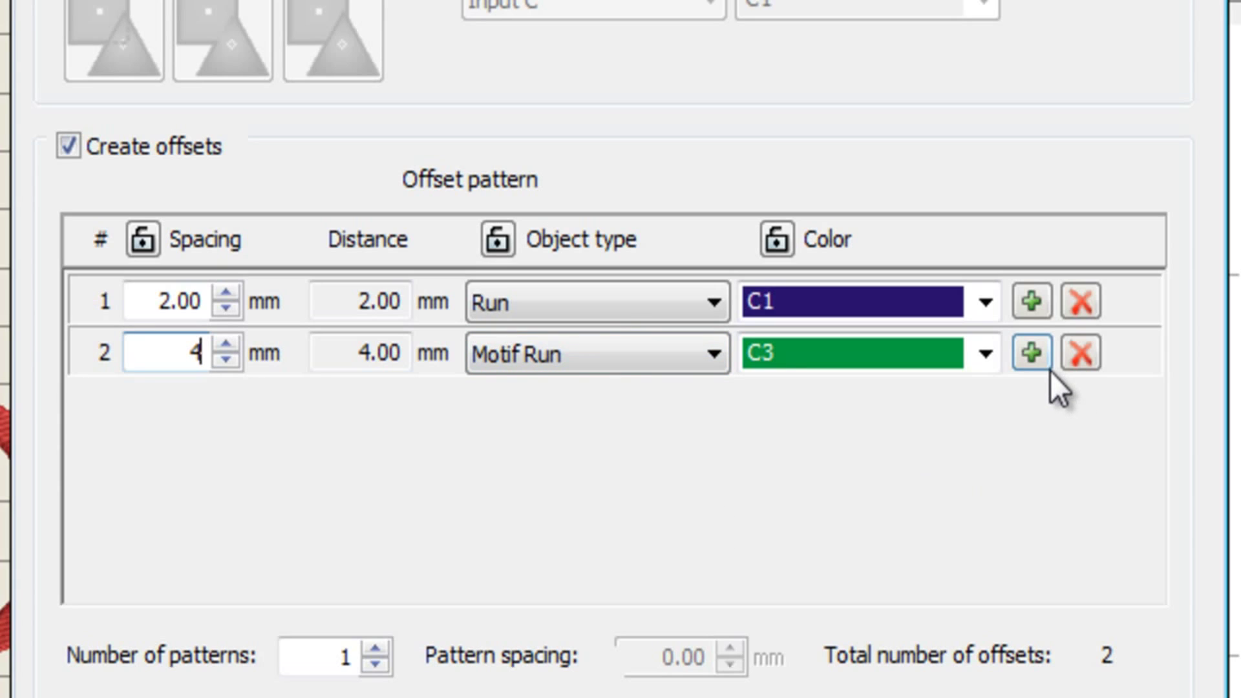
# - Add a third offset as a Stemstitch in colour C5
pyautogui.click(1033, 354)
pyautogui.click(627, 397)
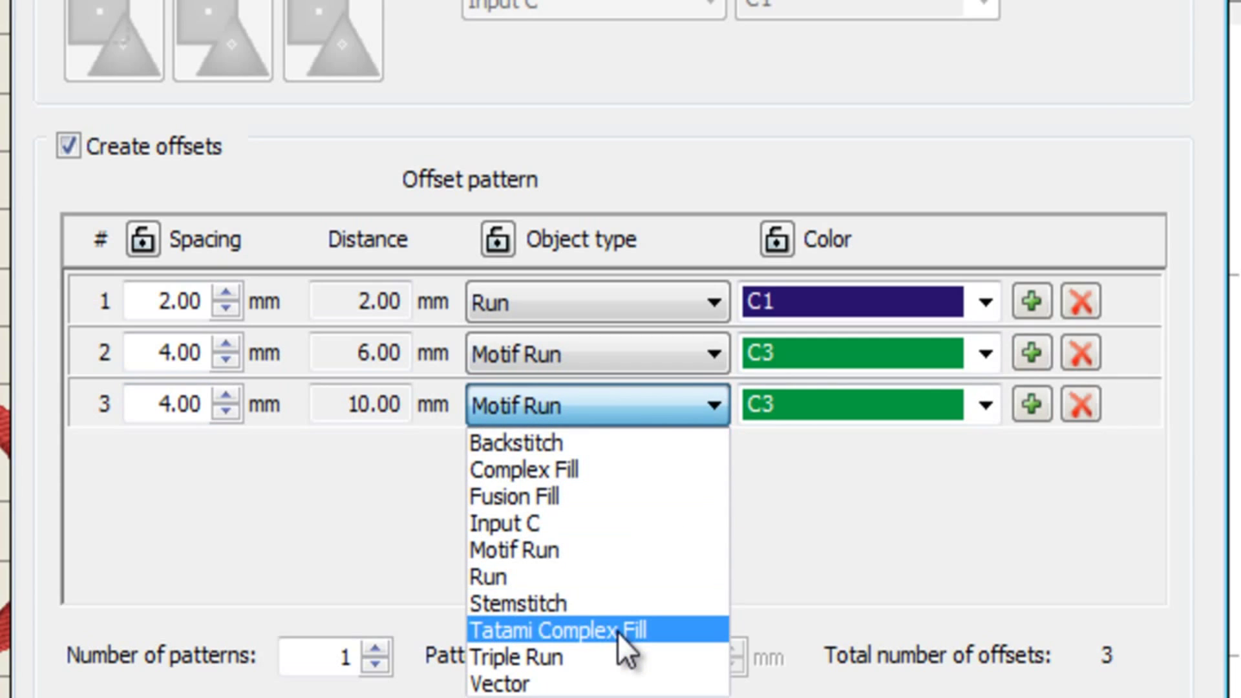
pyautogui.click(617, 606)
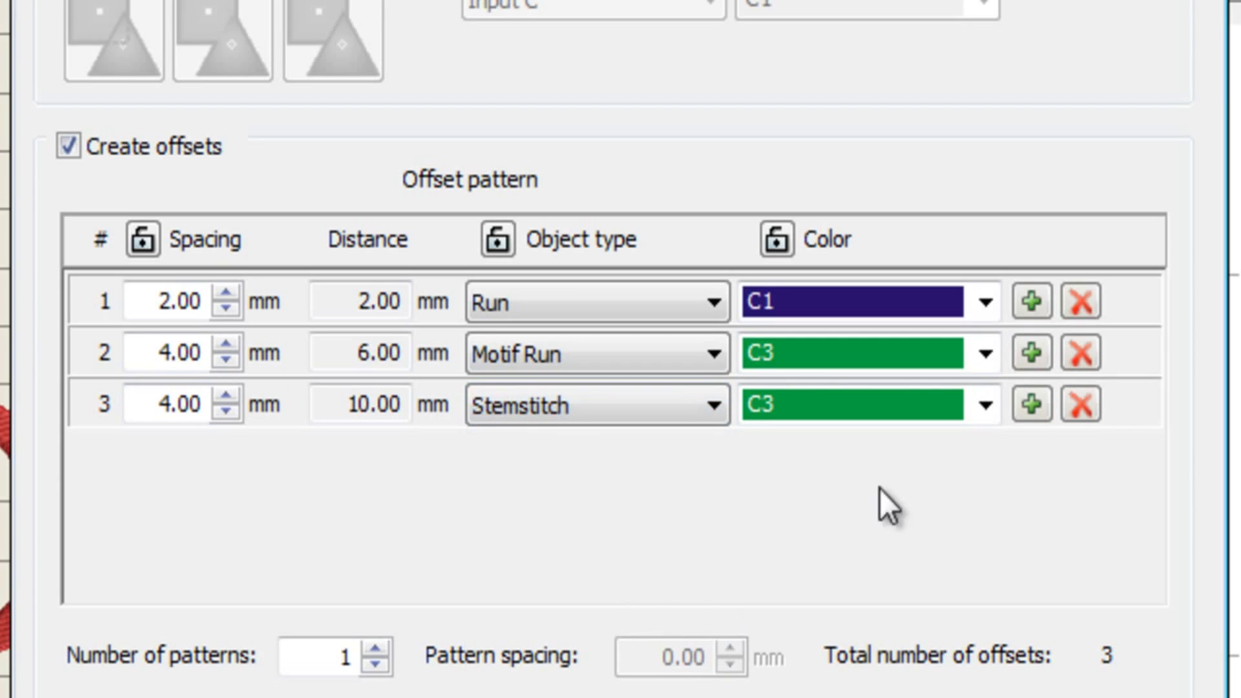
pyautogui.click(910, 418)
pyautogui.click(847, 524)
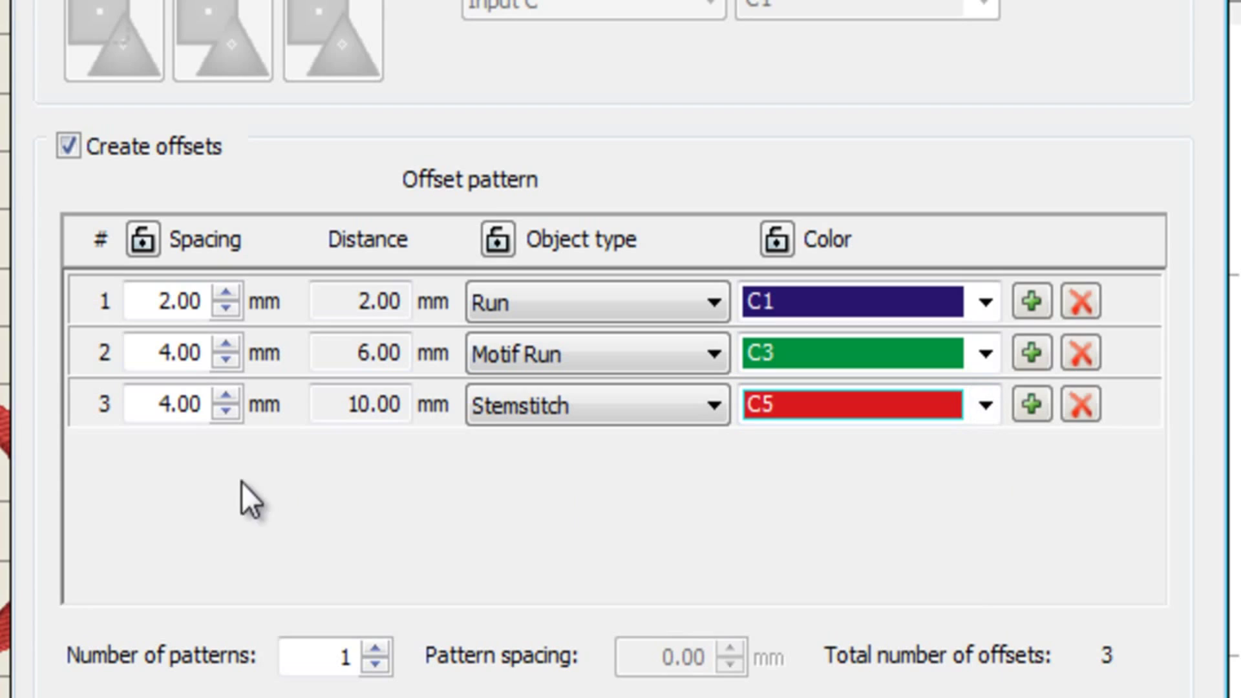
pyautogui.click(150, 403)
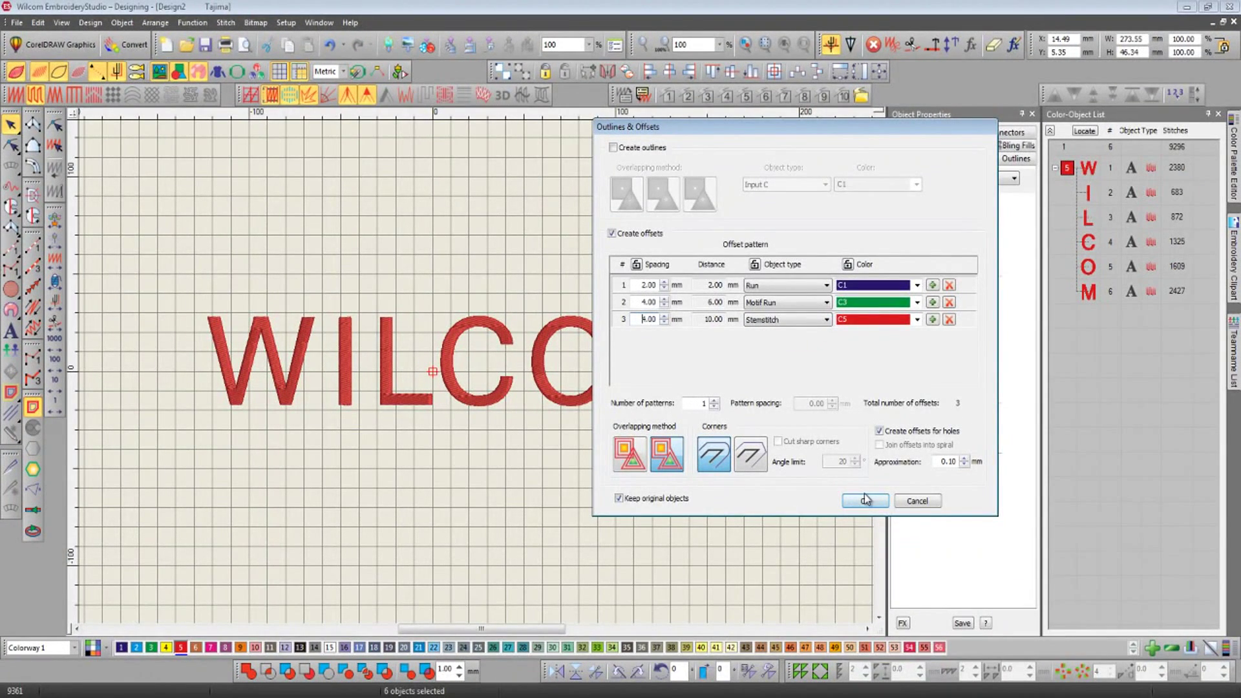
# - Apply the Run, Motif Run and Stemstitch offsets to WILCOM and deselect to view the rings
pyautogui.click(866, 499)
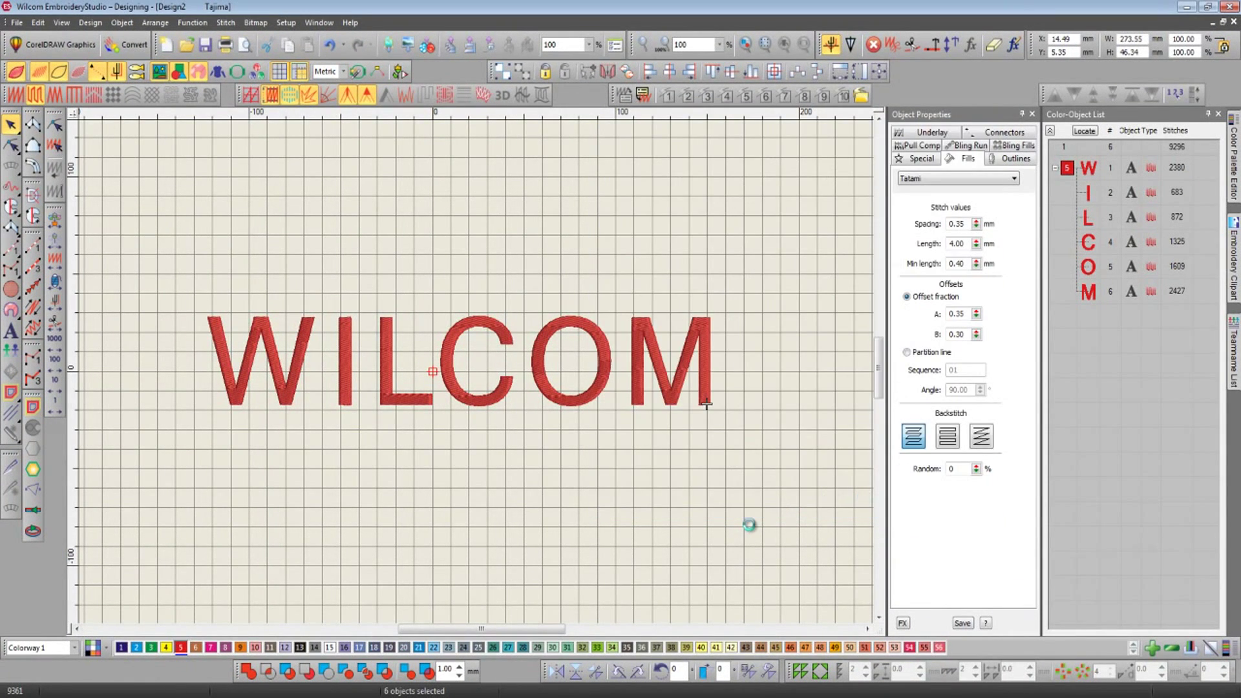
pyautogui.press('Escape')
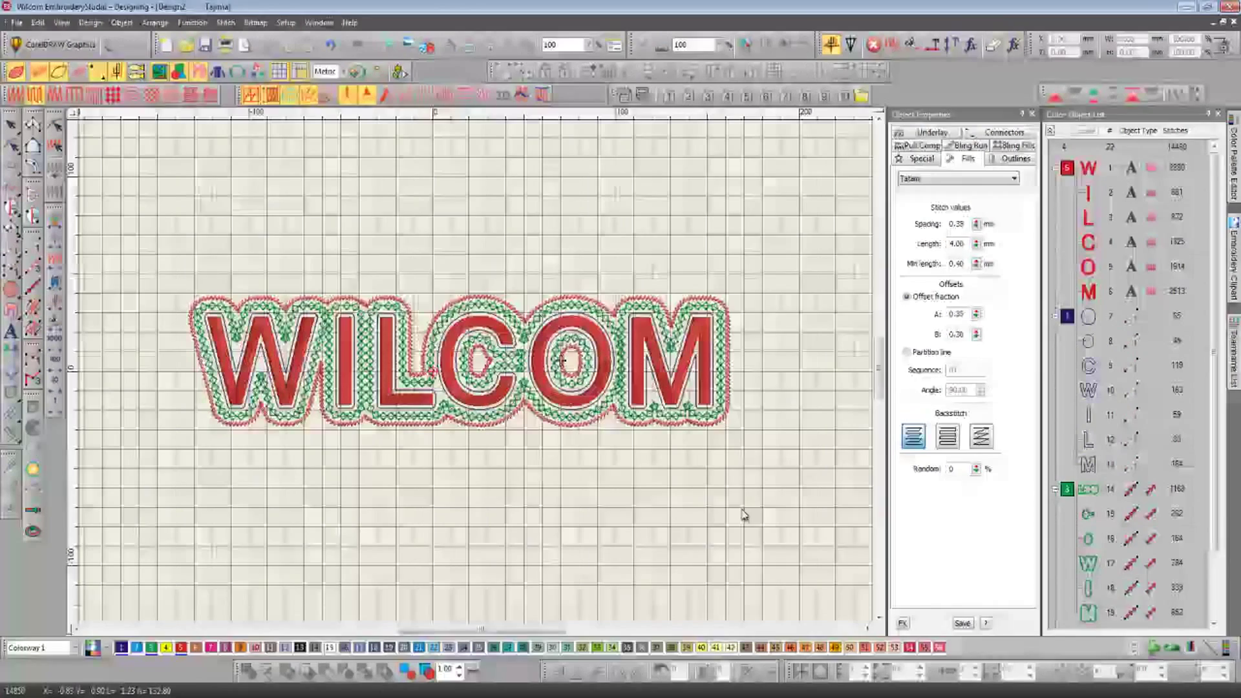